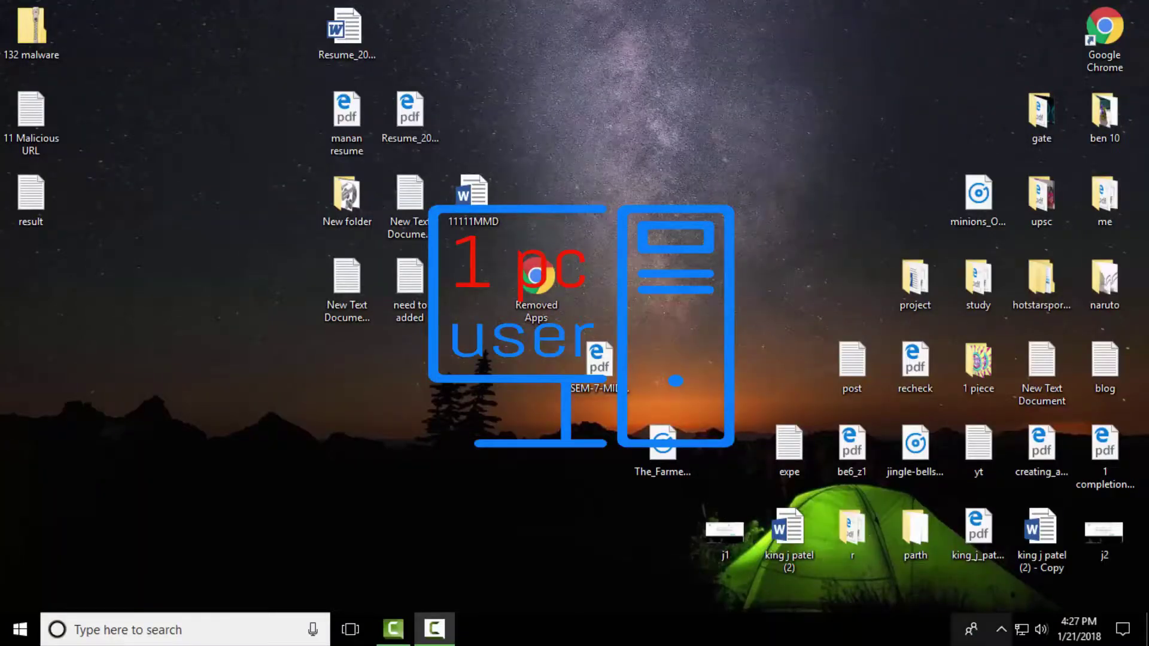
Open Kaspersky Total Security from the hidden tray icons and review the licensing, protection and recommendation entries in the Notification Center
click(1001, 628)
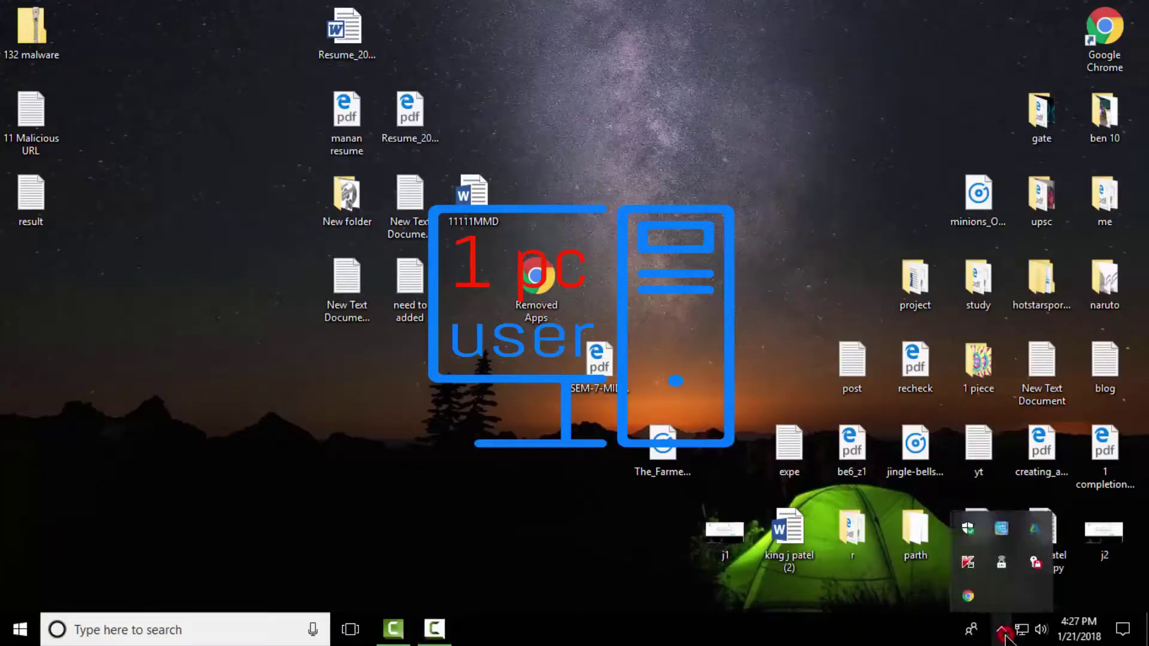
click(968, 560)
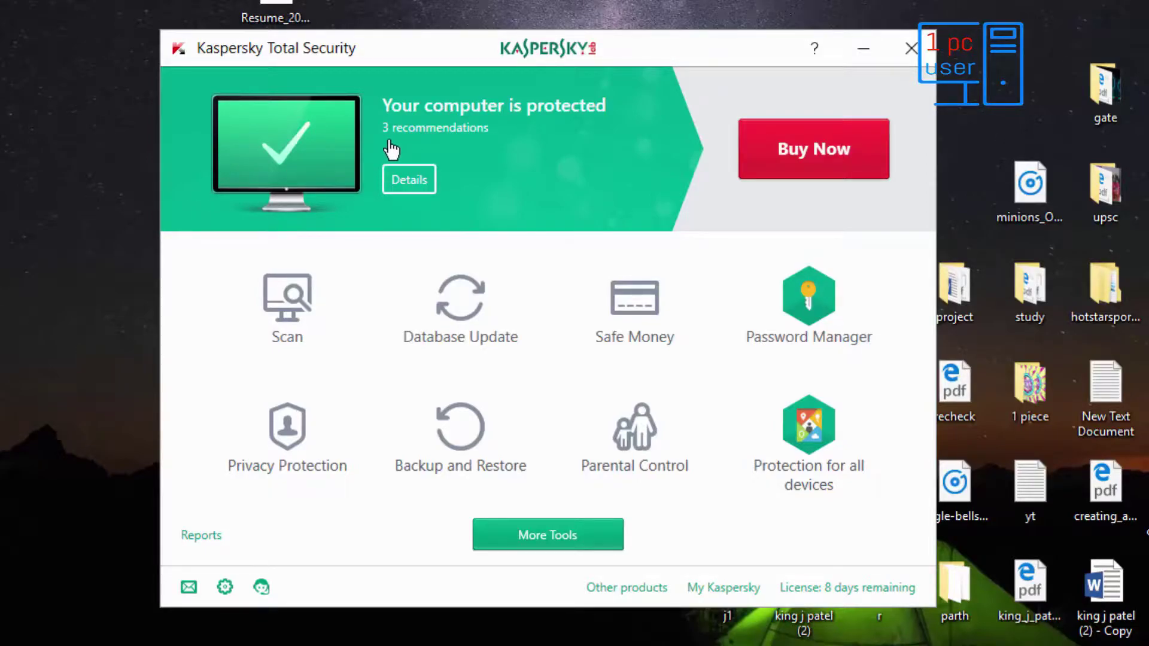
click(410, 179)
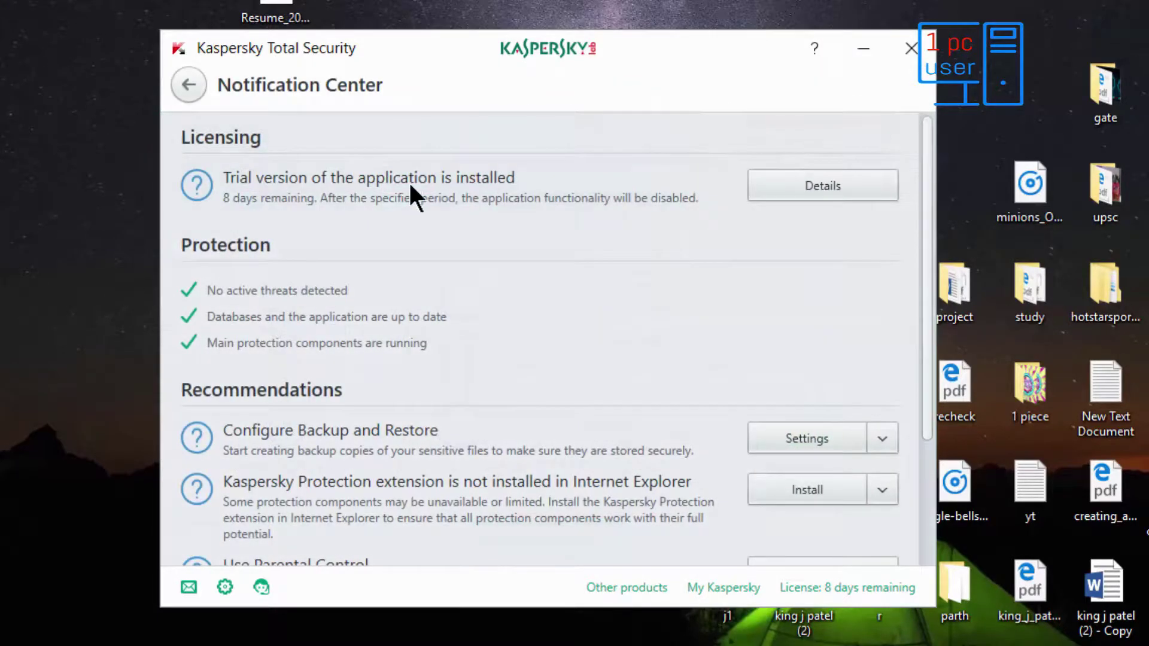
scroll(410, 186, down, 3)
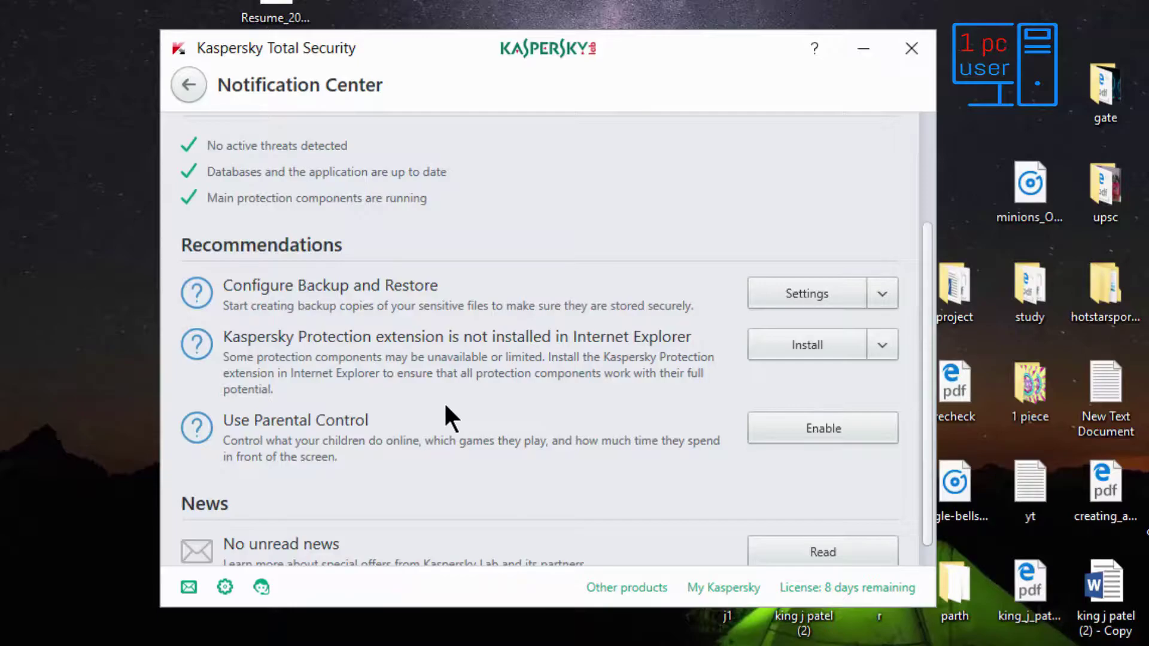
click(188, 84)
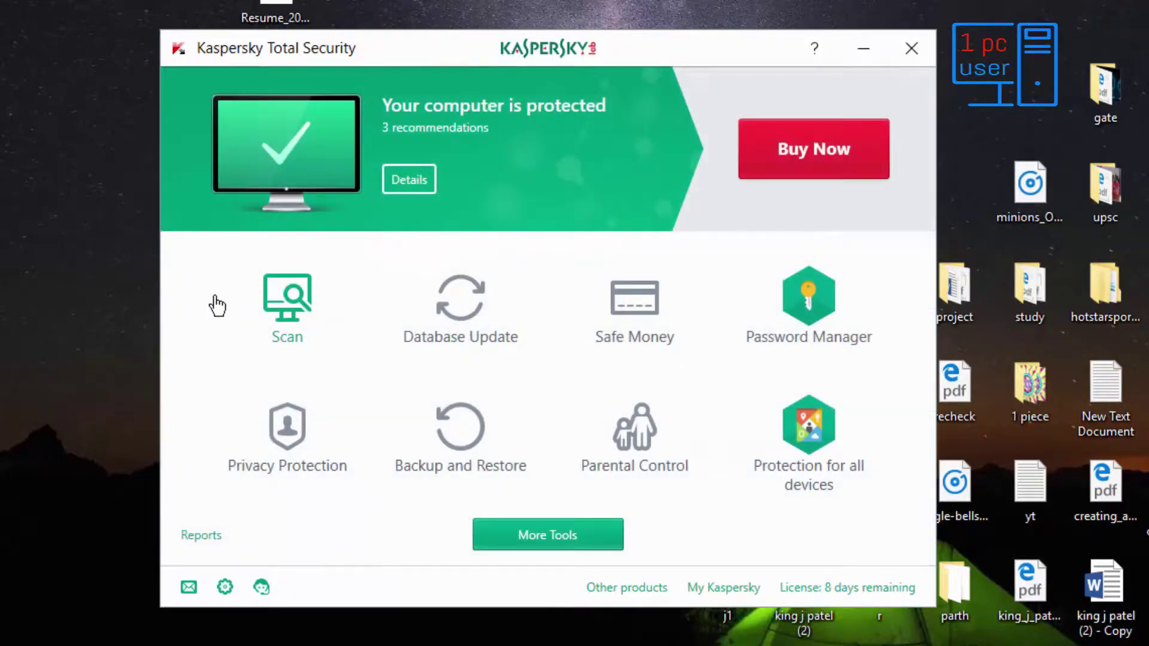
Run a Selective Scan of the study folder on the desktop
click(293, 306)
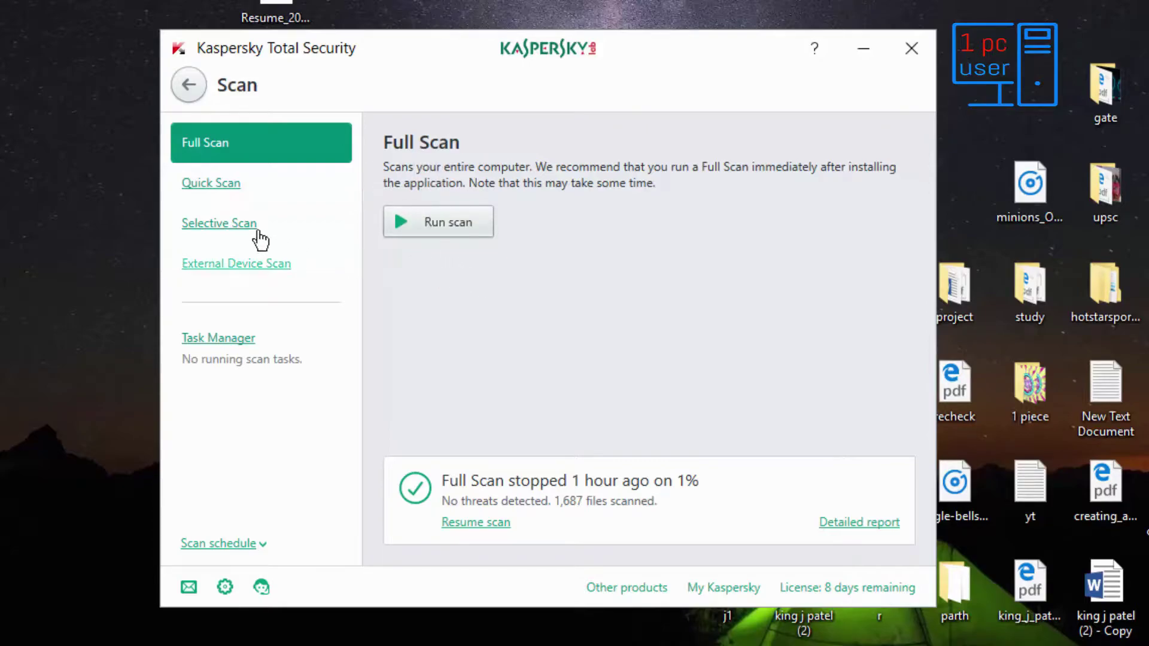
click(226, 186)
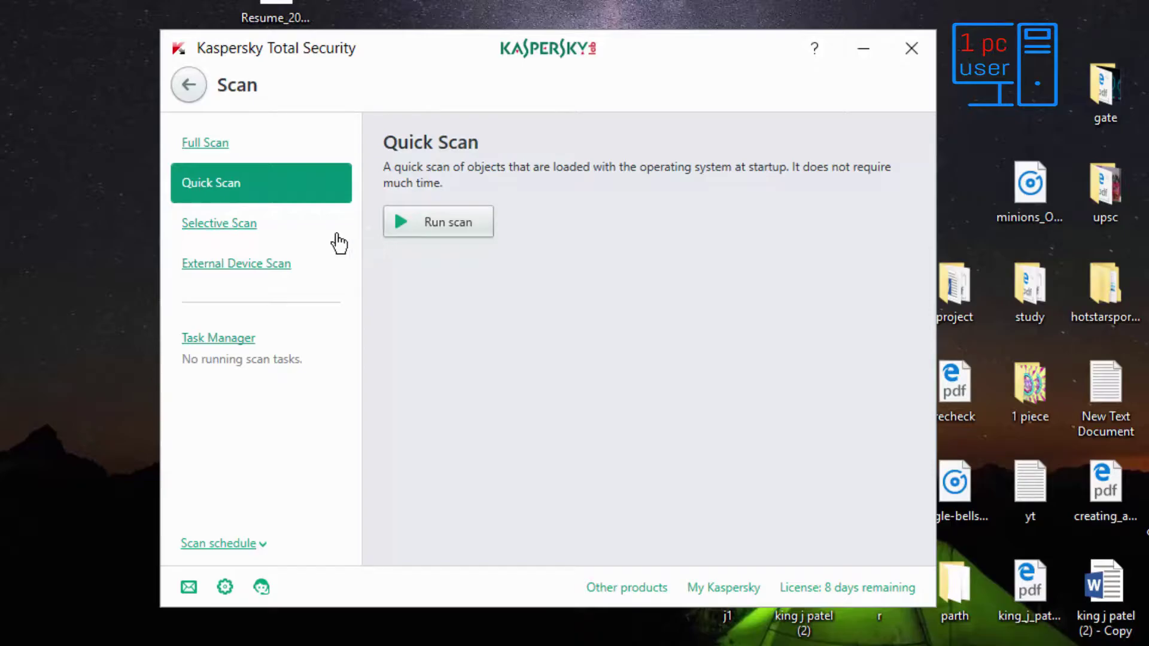
click(239, 226)
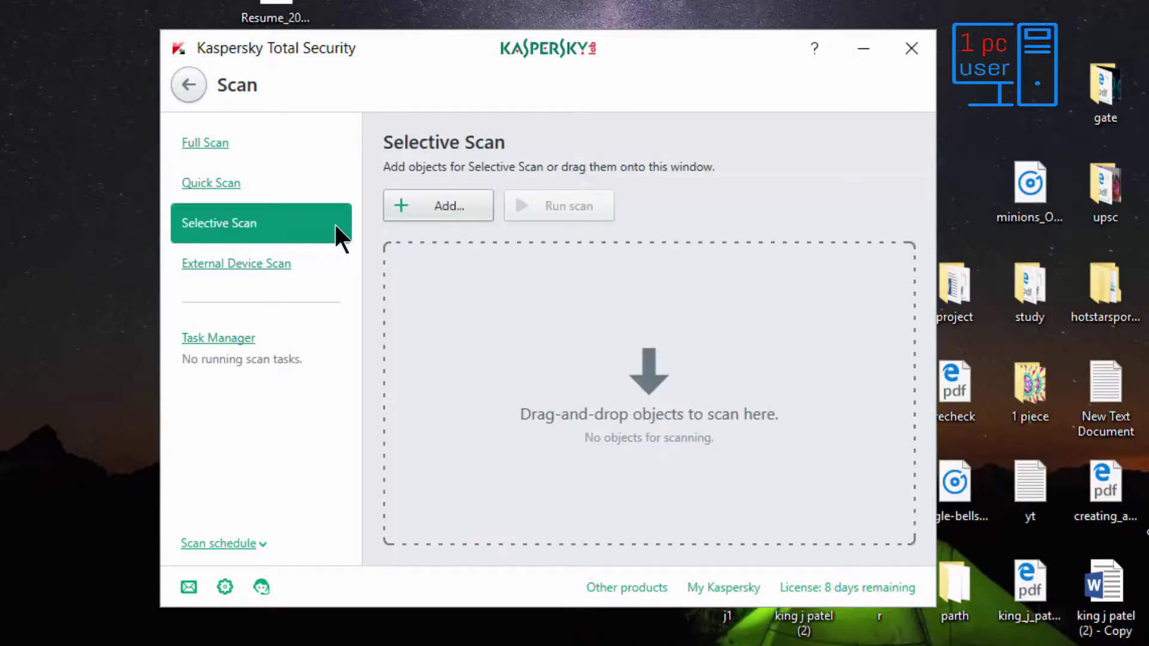
click(426, 216)
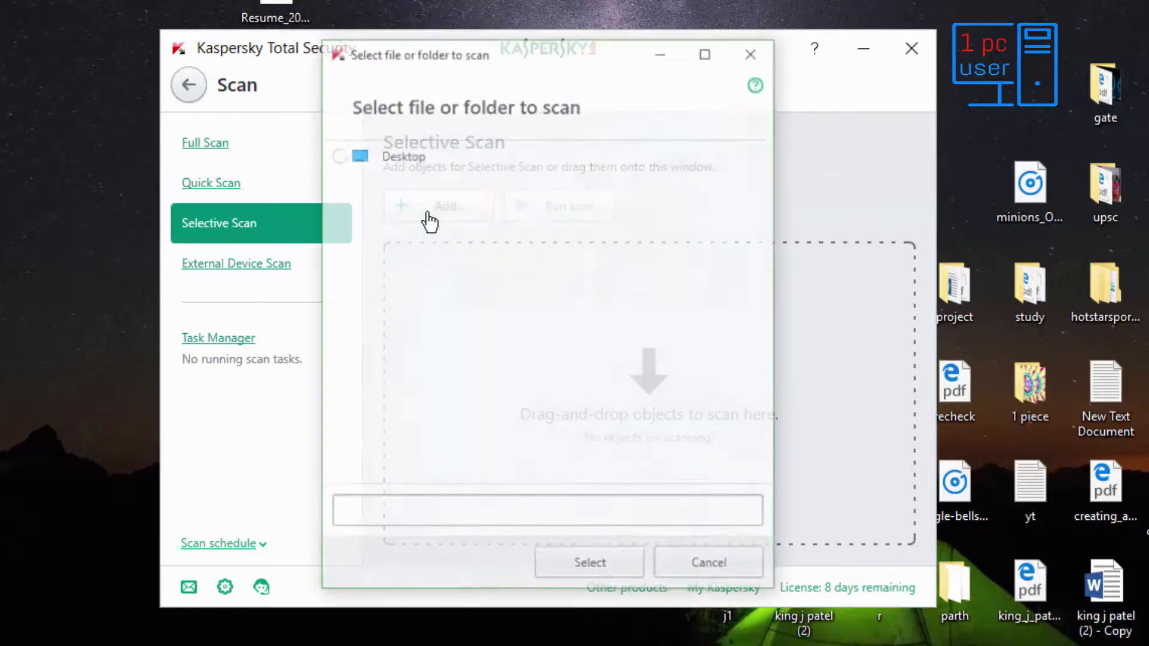
scroll(505, 295, down, 3)
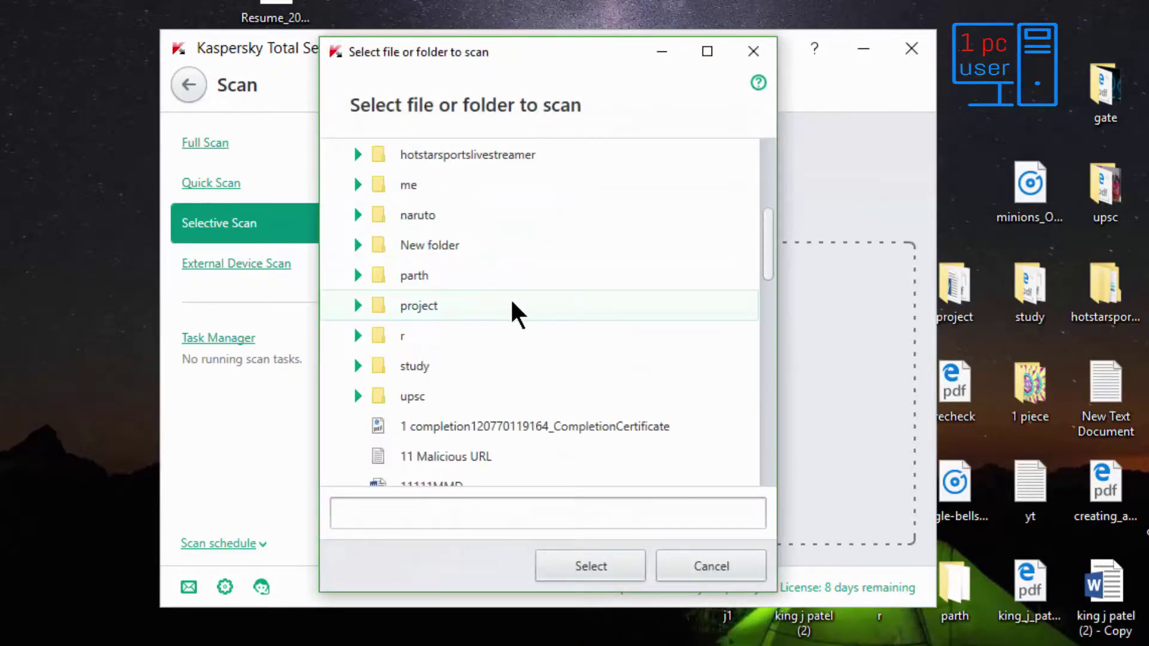
scroll(510, 297, down, 4)
scroll(510, 297, up, 3)
click(425, 186)
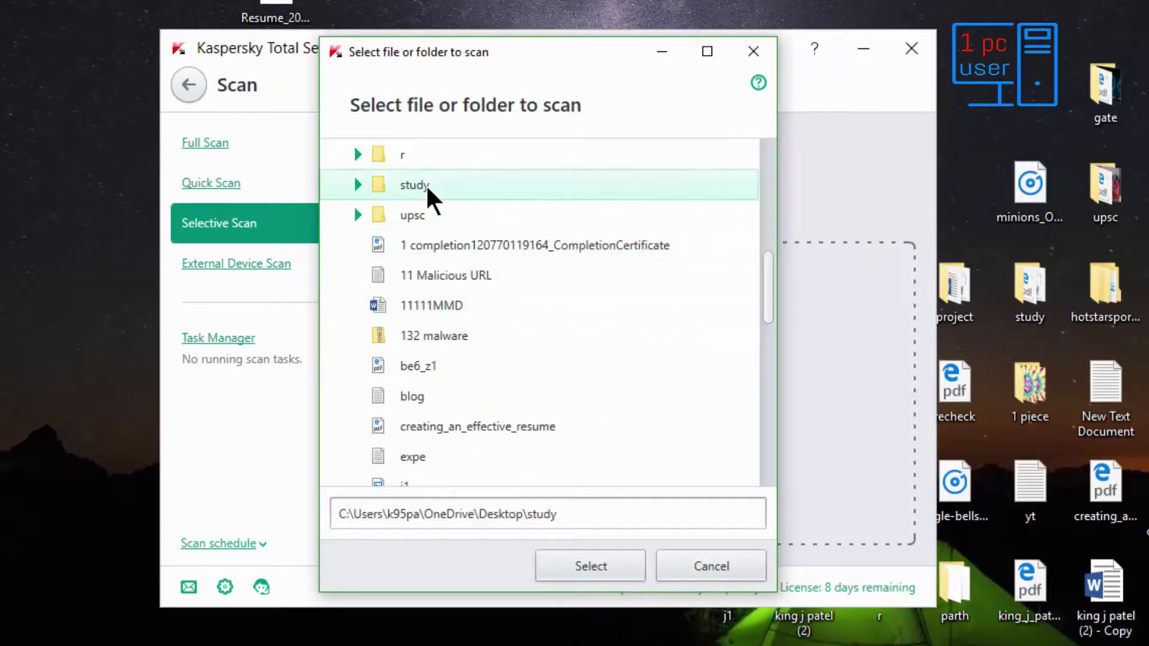
click(591, 567)
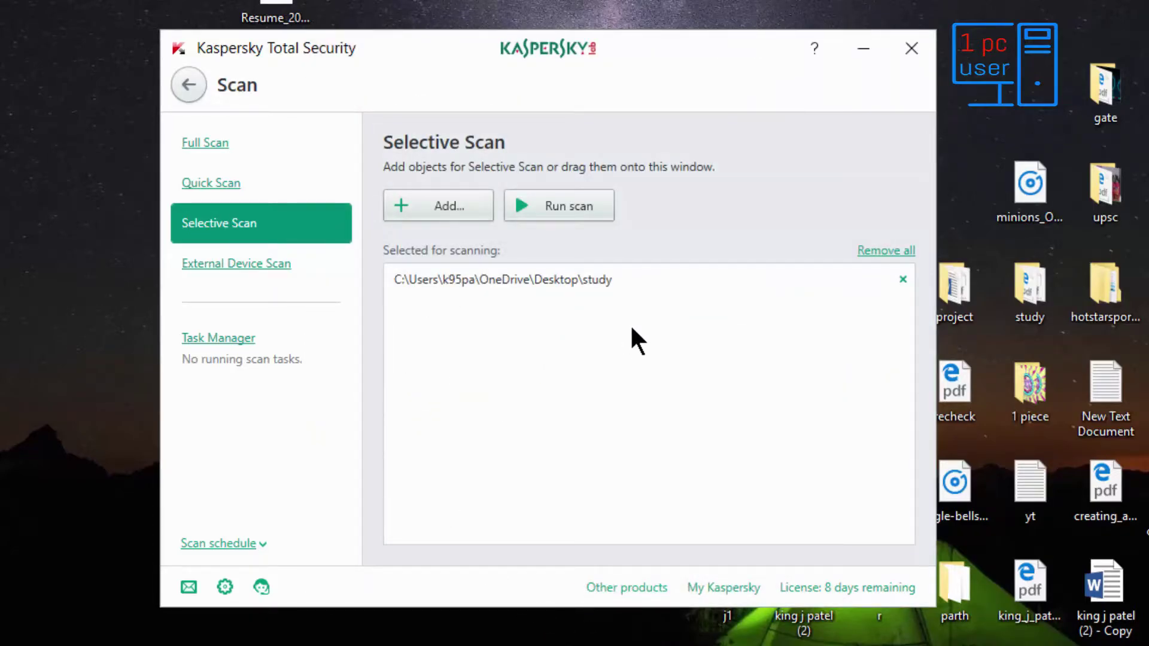
click(564, 213)
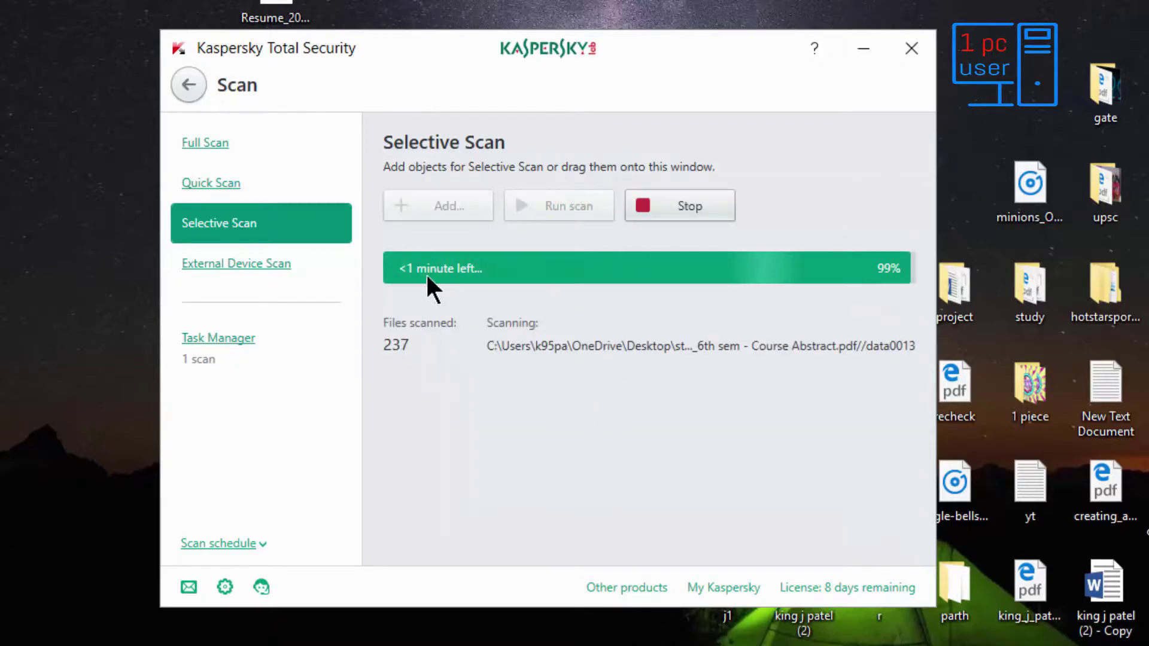
right_click(1017, 289)
click(791, 114)
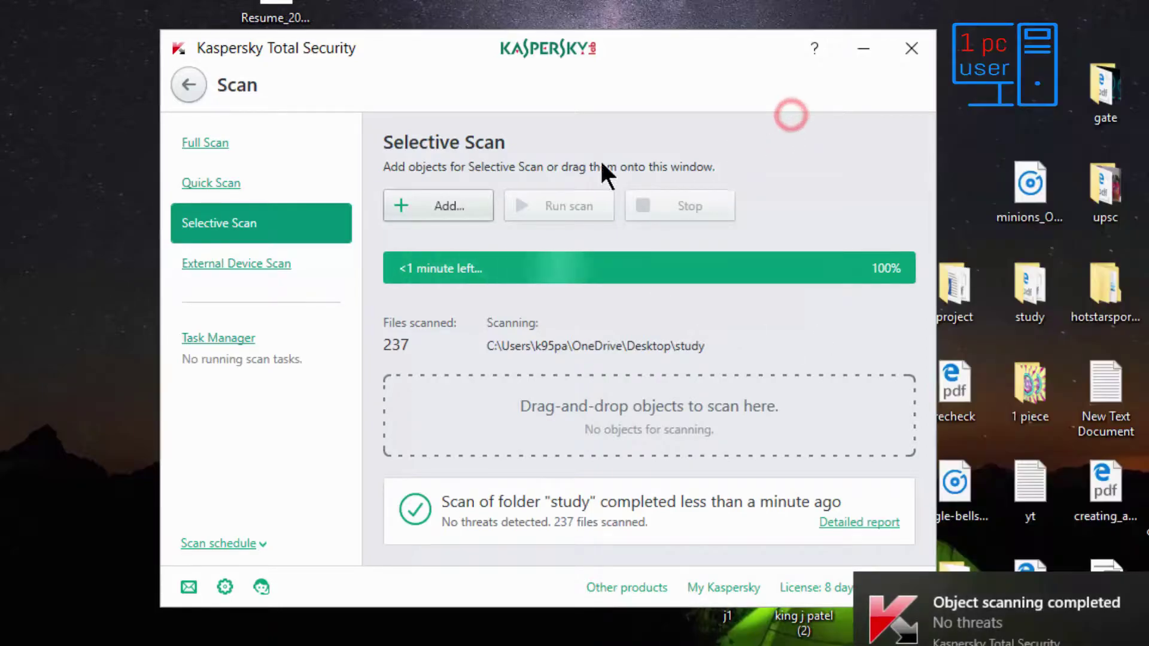
Review the External Device Scan page, the recent scans in Task Manager and the scan schedule, and return to the main window
click(263, 271)
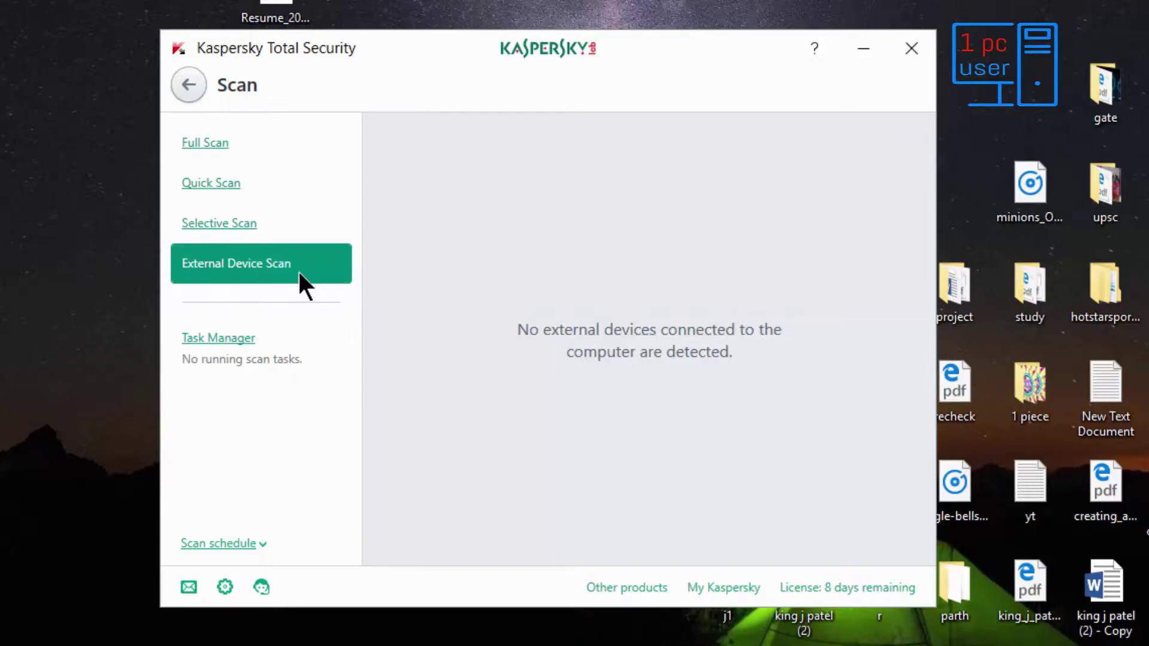
click(211, 338)
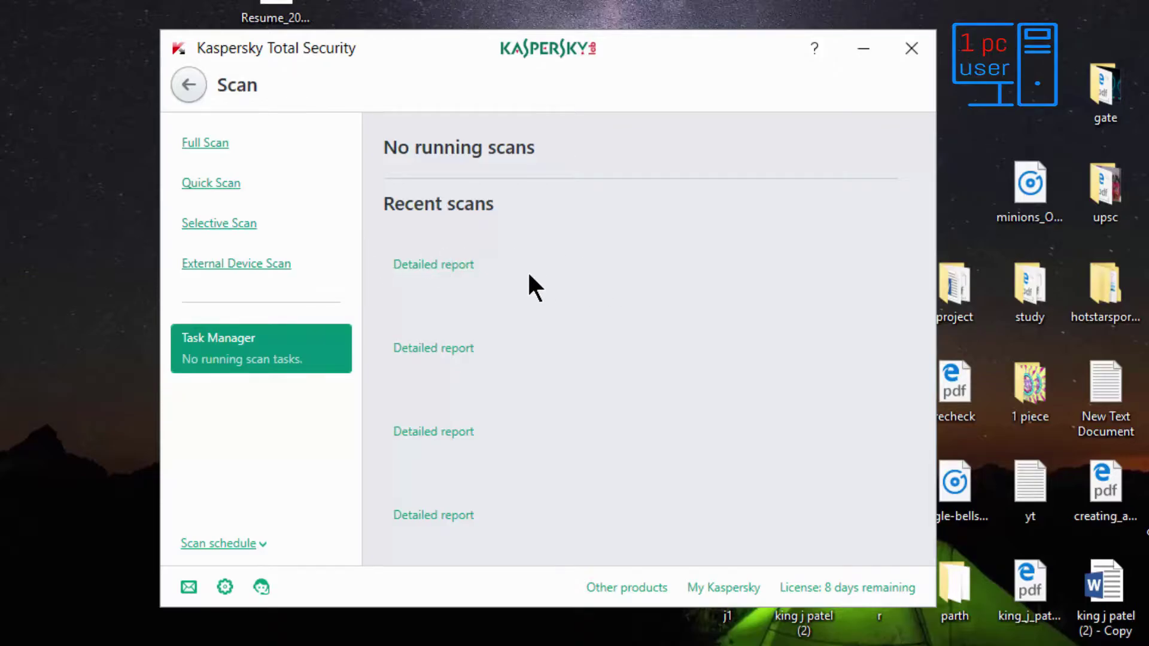
click(440, 270)
click(445, 268)
click(256, 546)
click(189, 85)
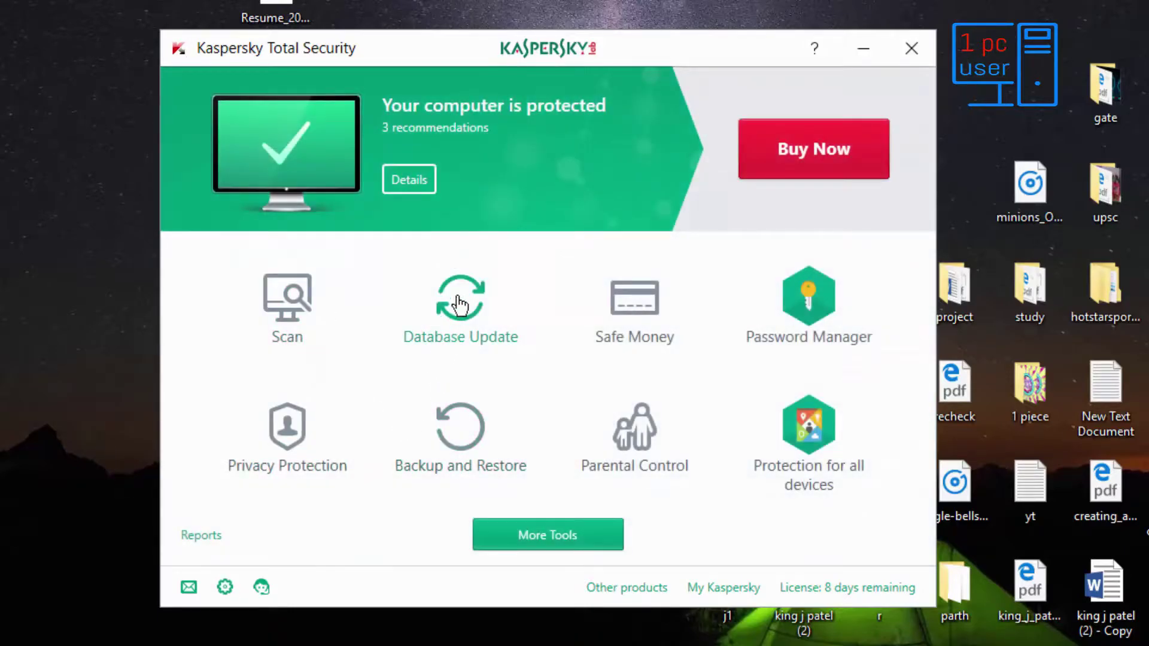
Run a manual database update and review the update settings for the run mode
click(460, 305)
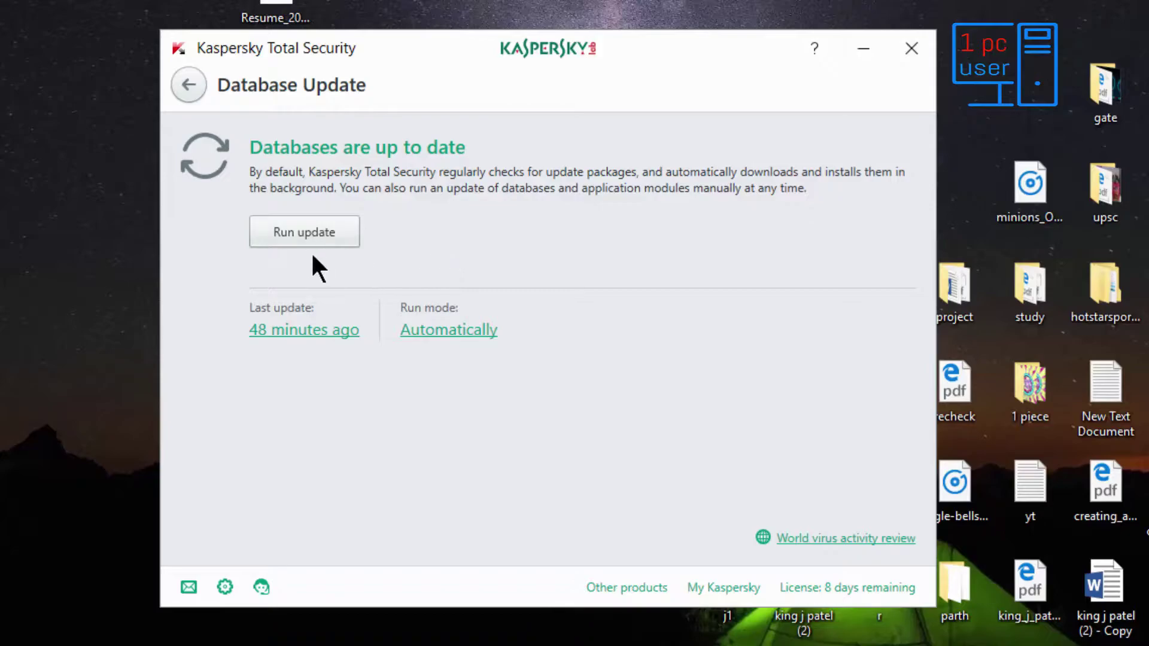
click(277, 235)
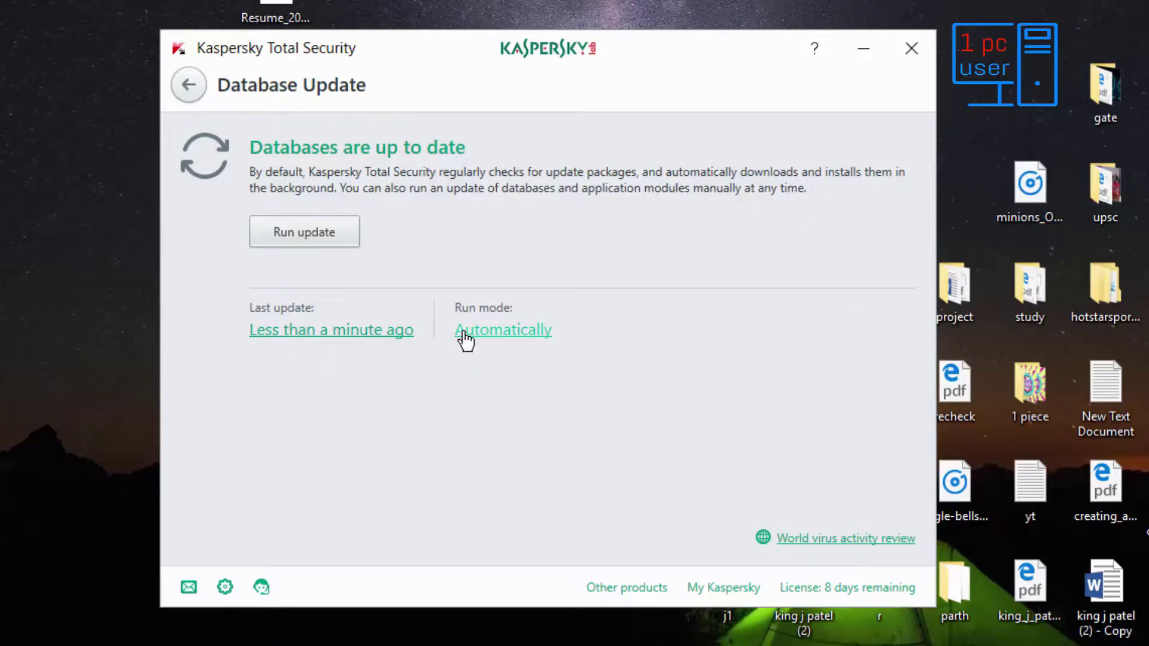
click(520, 330)
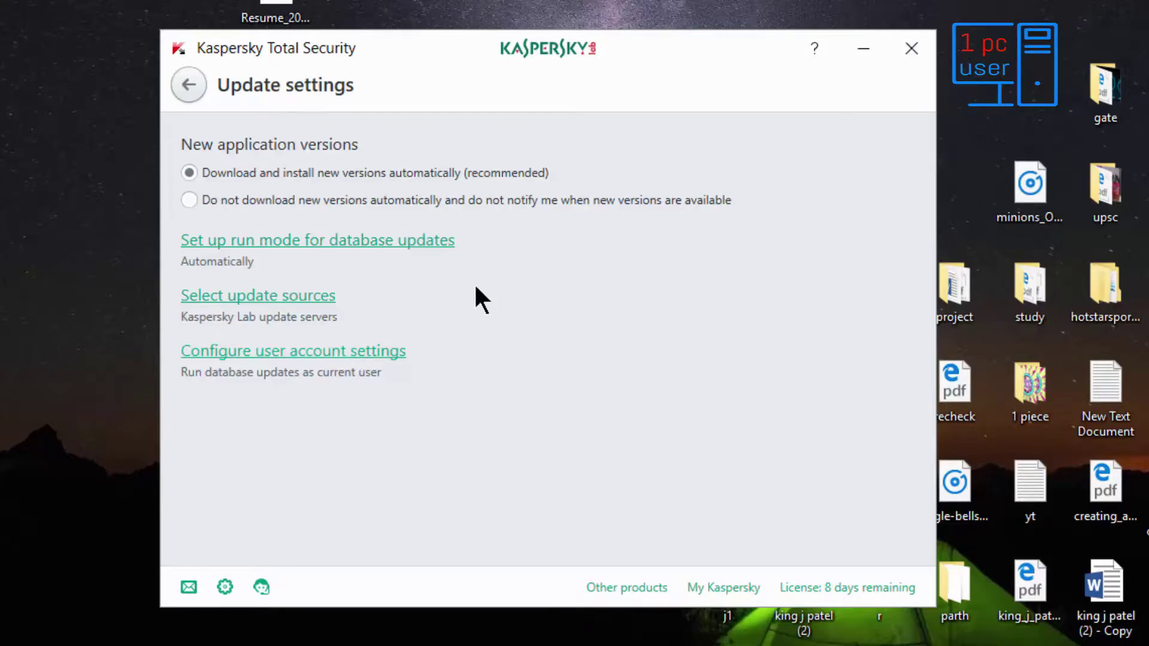
click(192, 88)
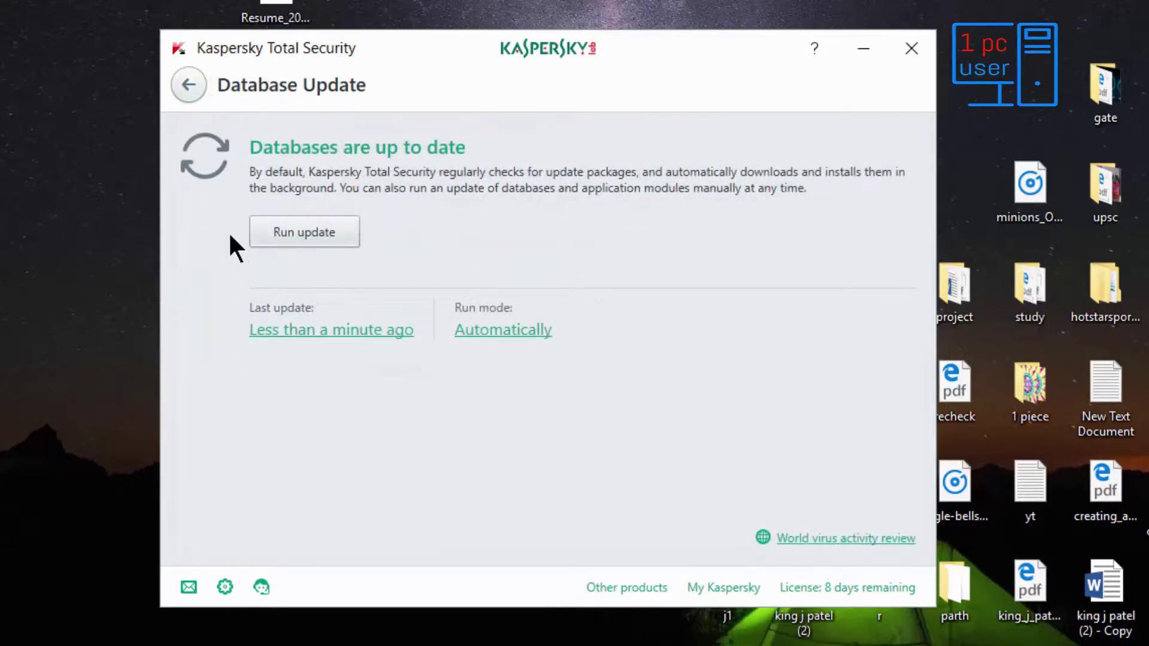
click(192, 87)
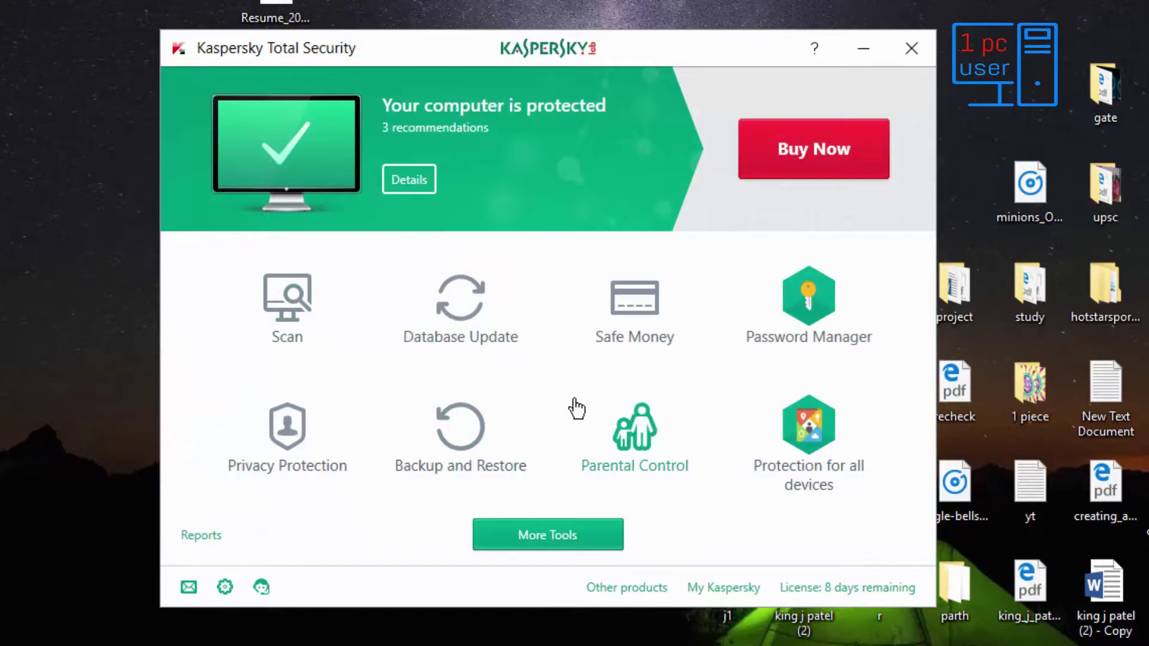
Examine the Safe Money options for adding a website and its On-Screen Keyboard, leaving without adding a site
click(628, 297)
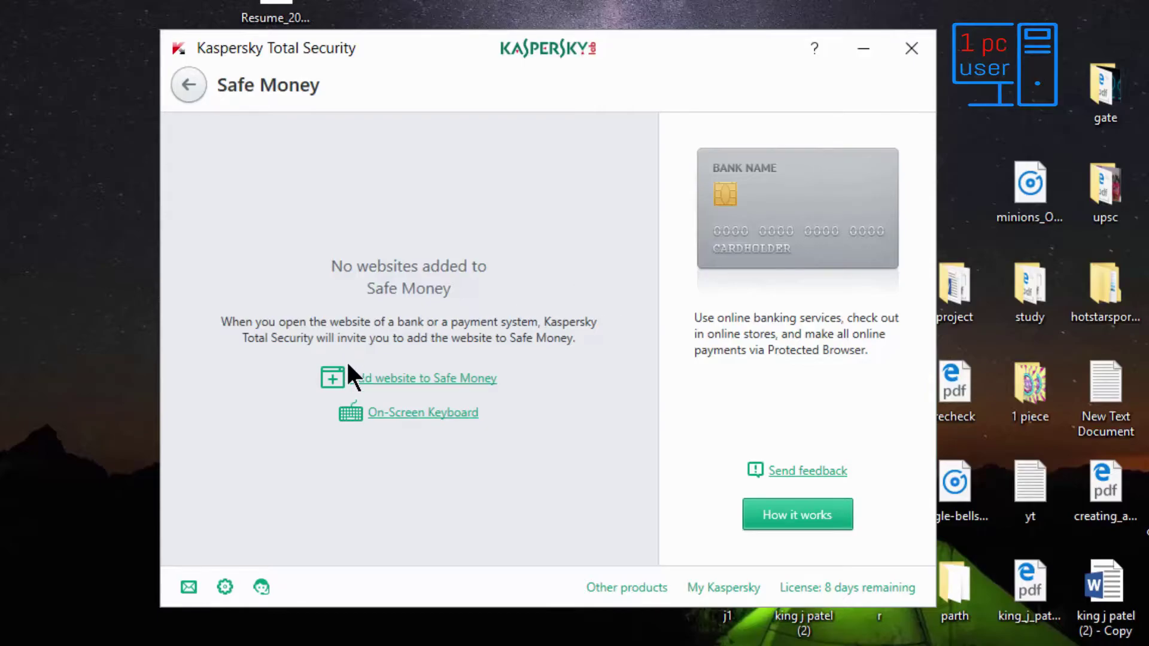
click(379, 384)
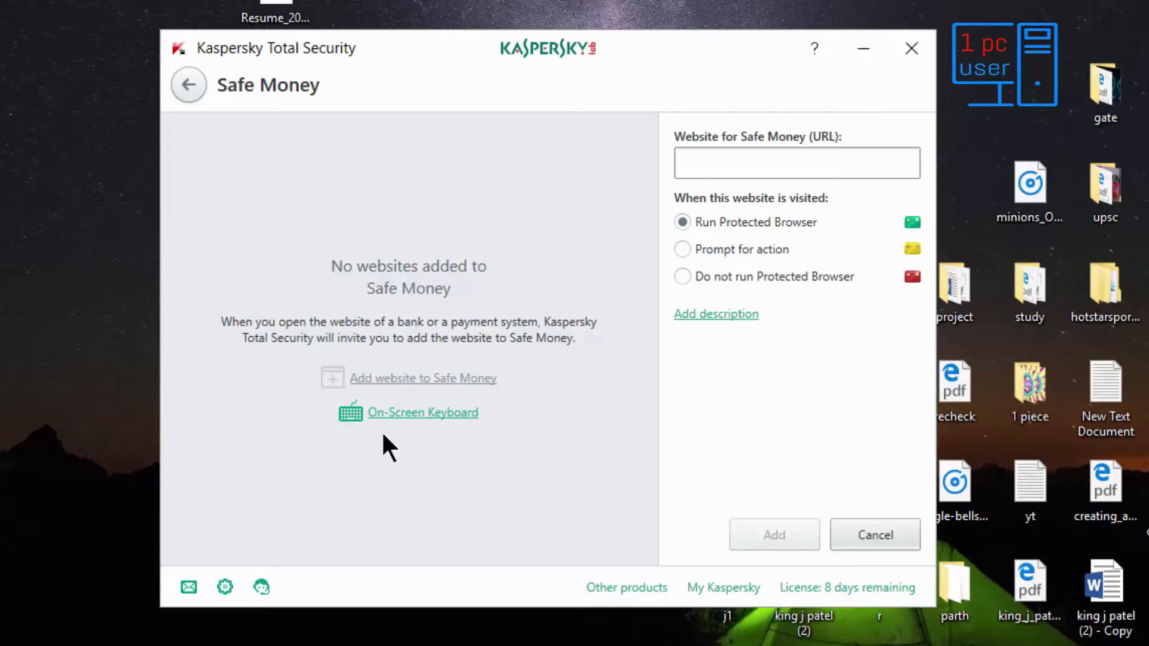
click(400, 414)
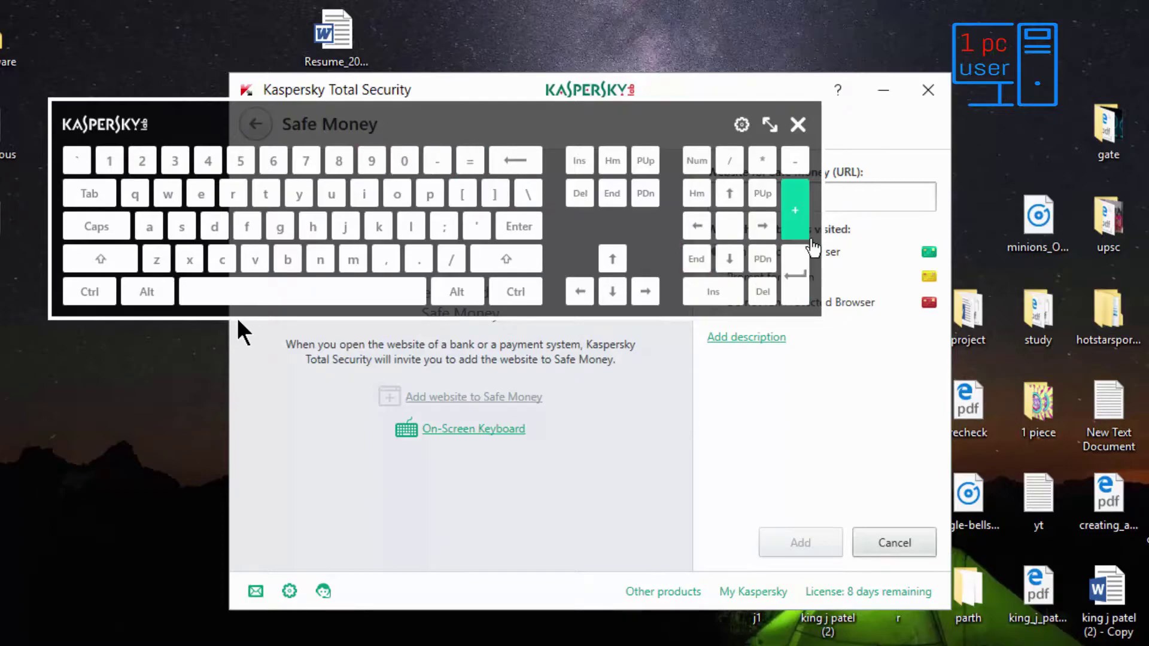
click(798, 124)
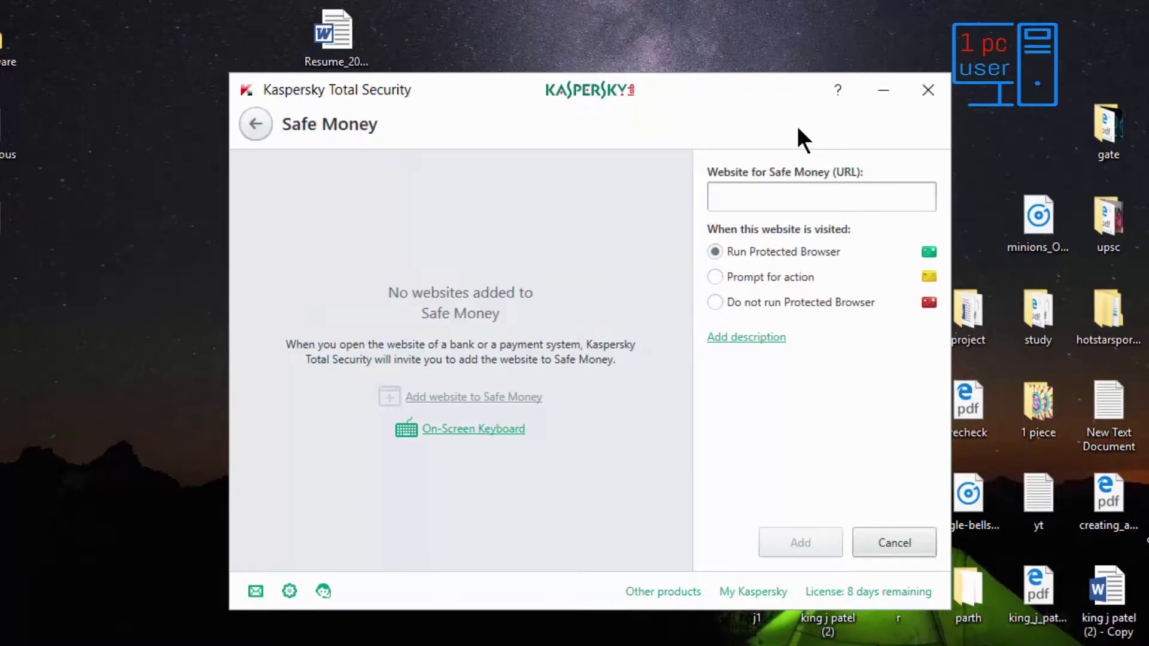
click(255, 124)
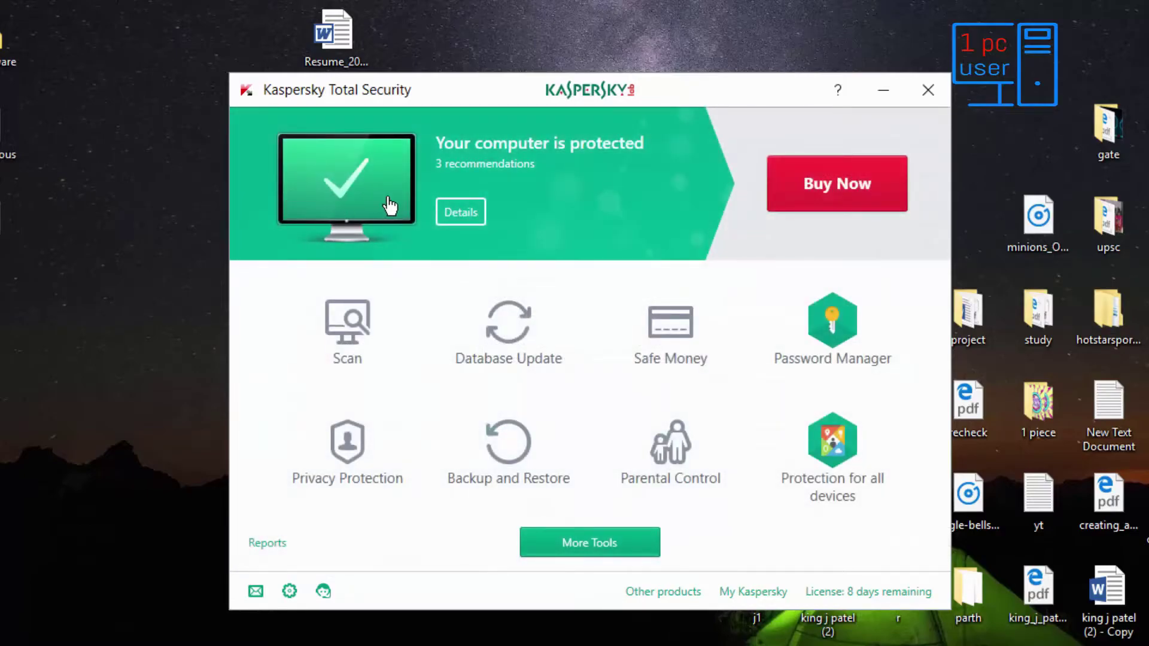
Review the Password Manager page and the webcam and private browsing options under Privacy Protection
click(843, 323)
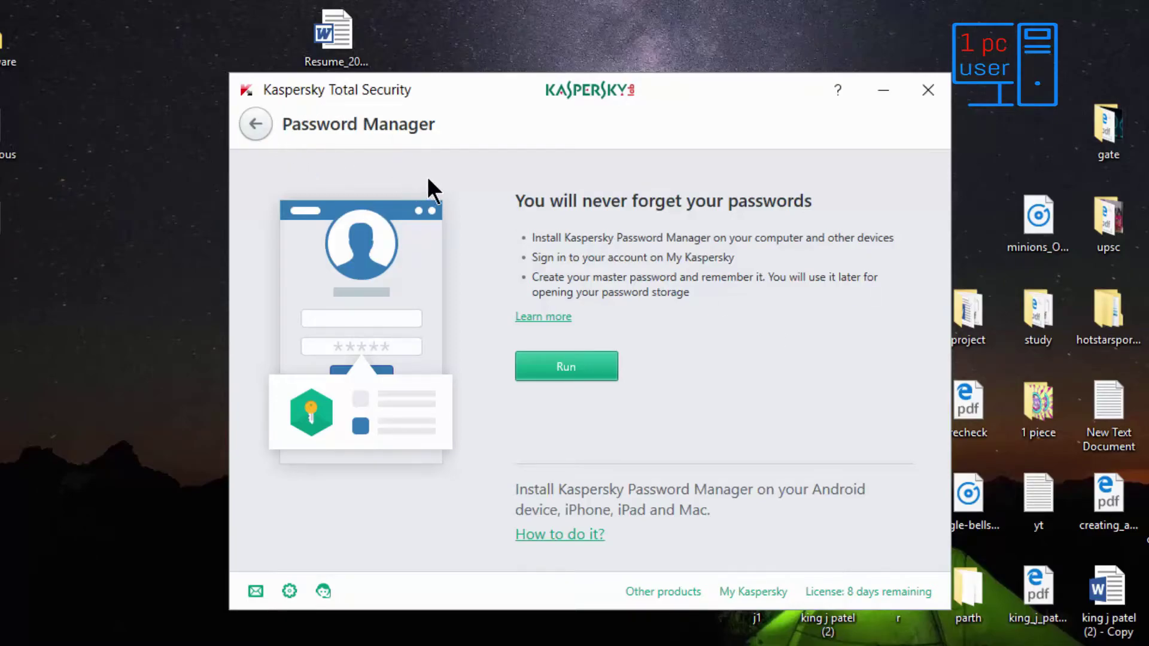
click(256, 125)
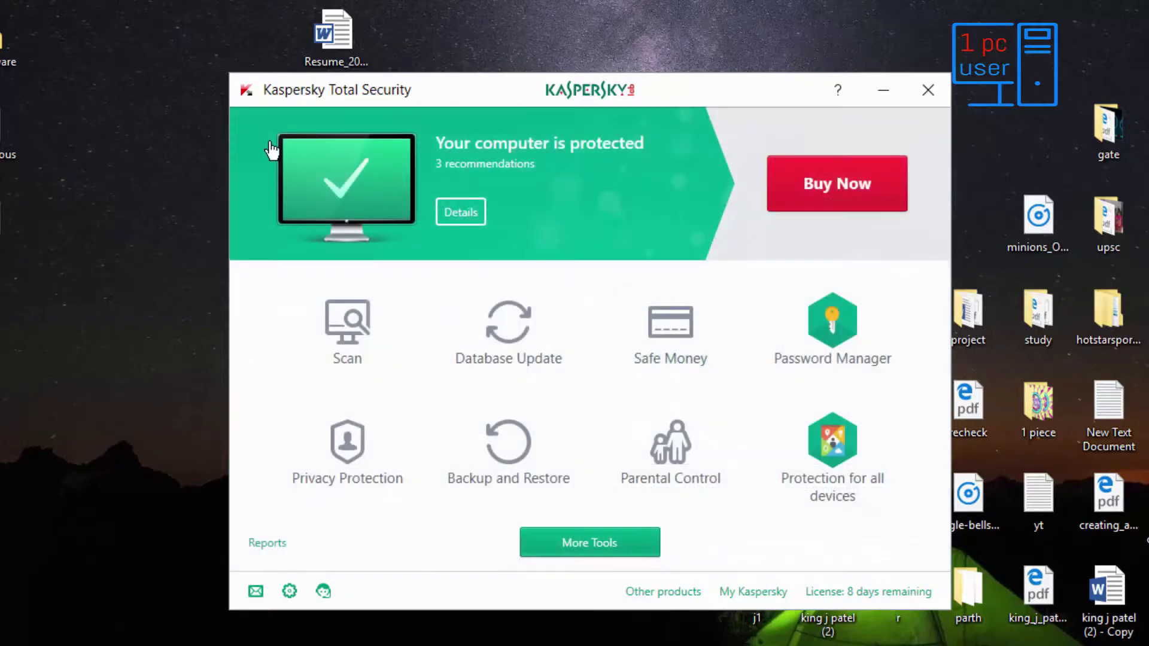
click(349, 457)
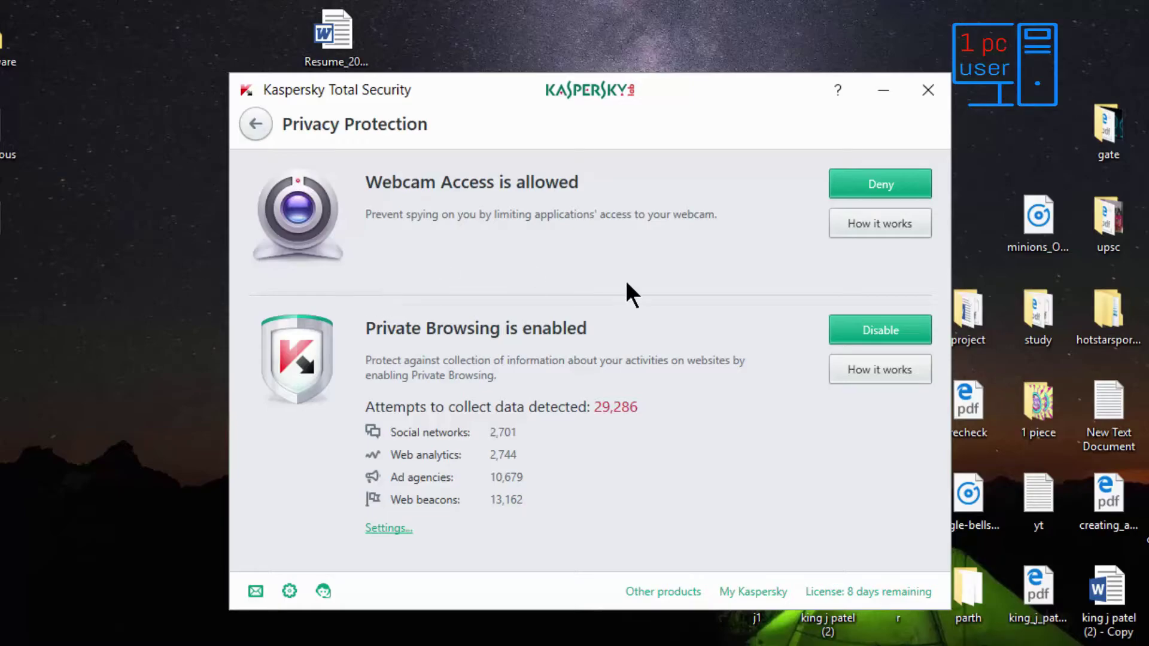
click(252, 125)
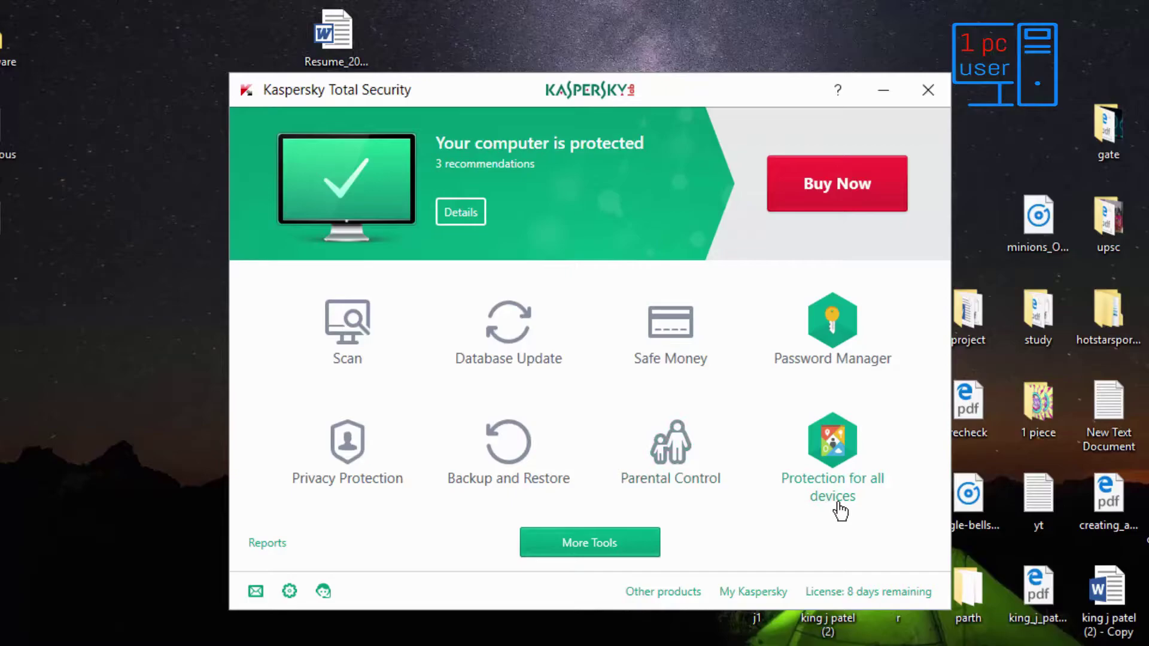
Search for application updates with the Software Updater tool and return to the tools overview
click(571, 549)
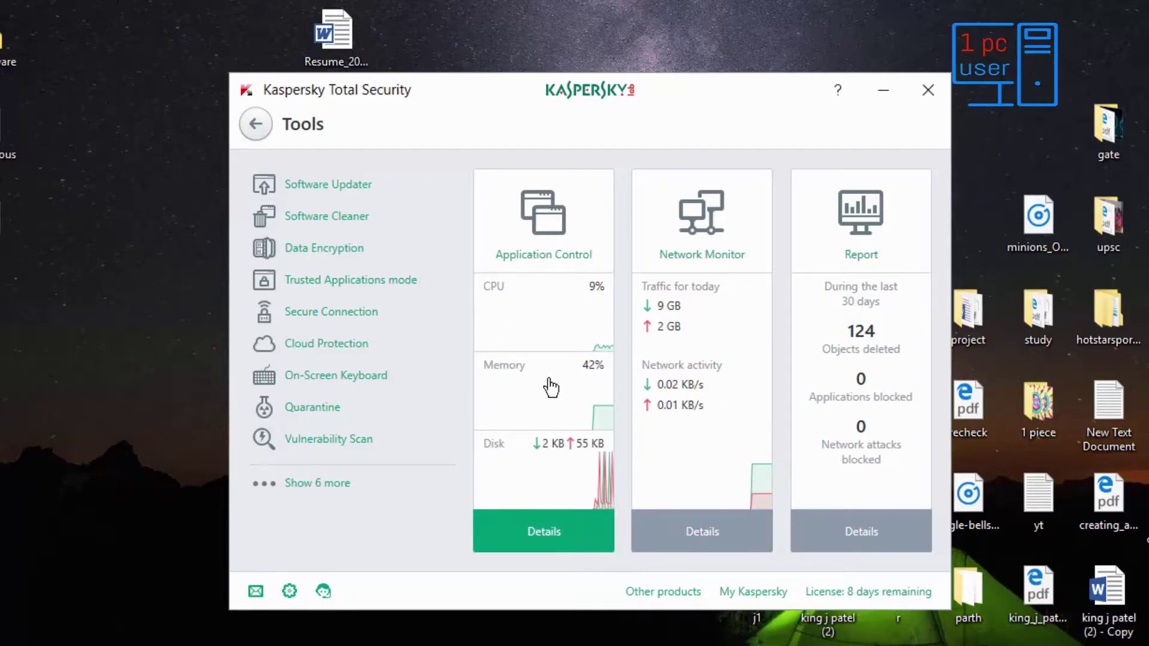
click(335, 193)
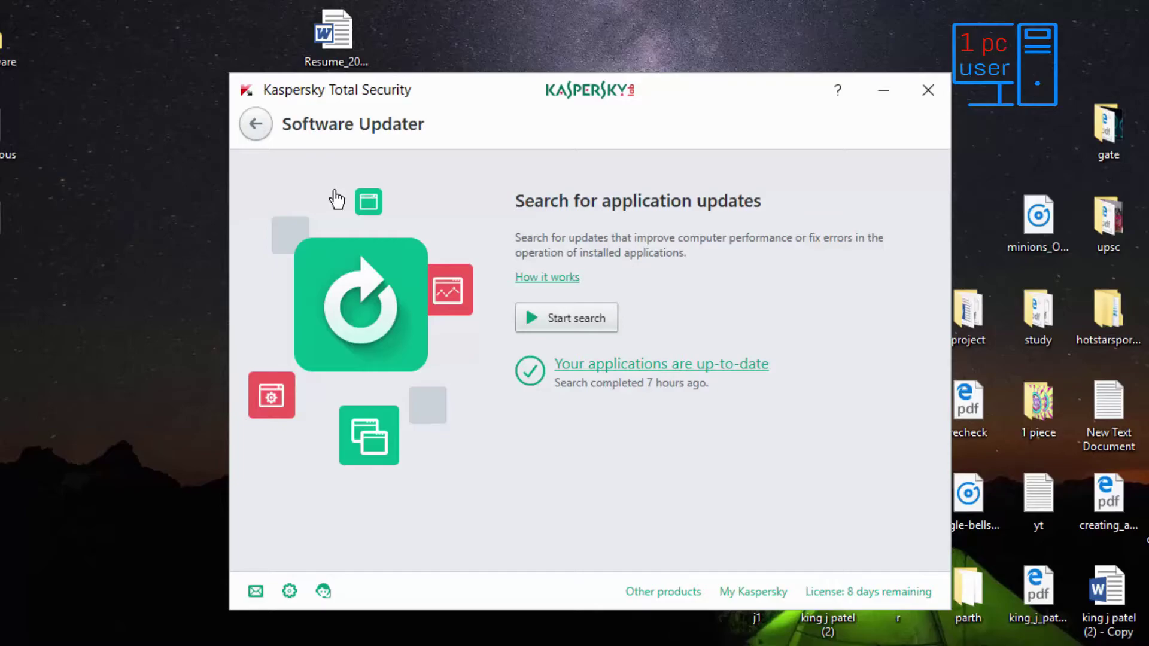
click(583, 317)
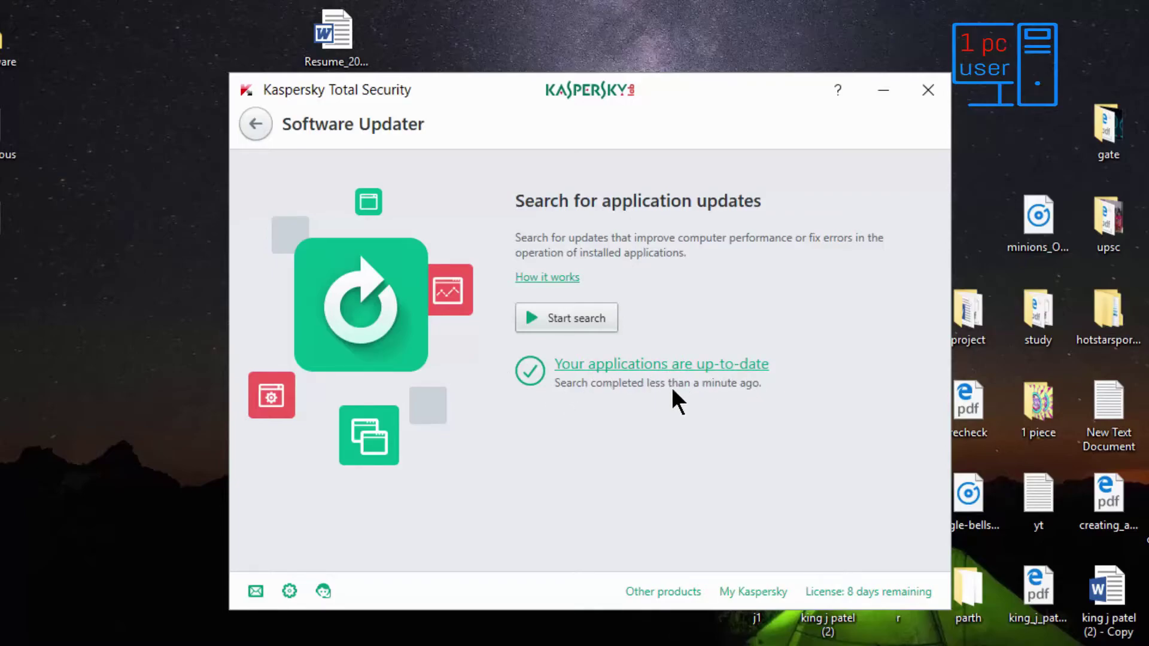
click(256, 124)
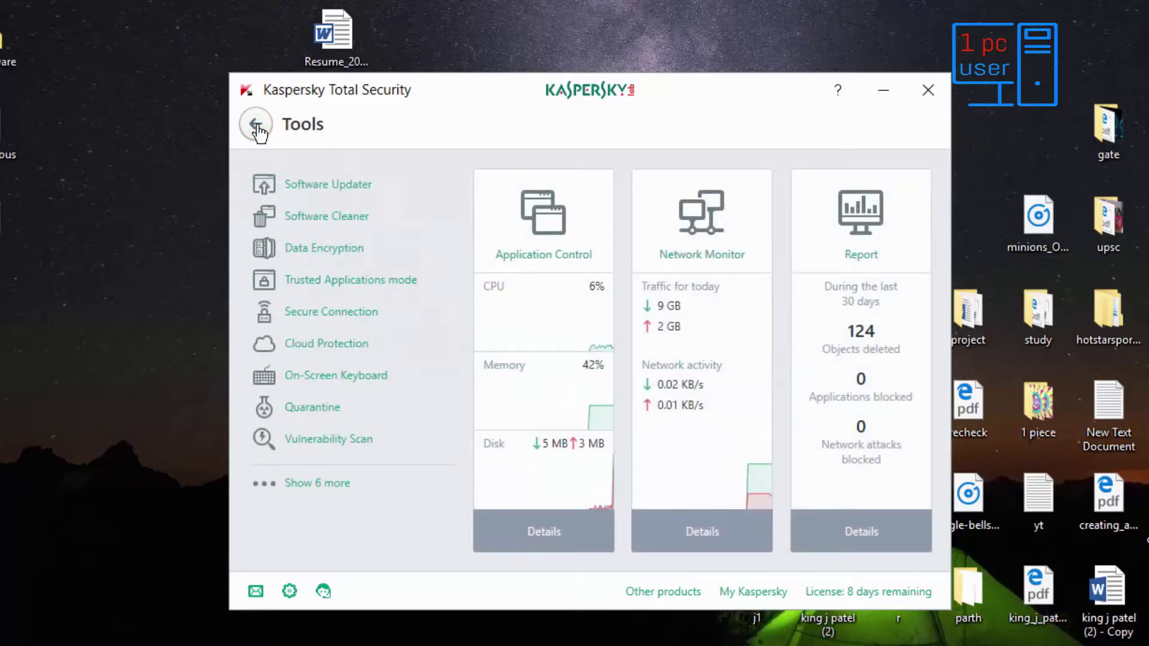
Review the Software Cleaner and Secure Connection tools, closing the Secure Connection window and returning to the tools overview
click(338, 220)
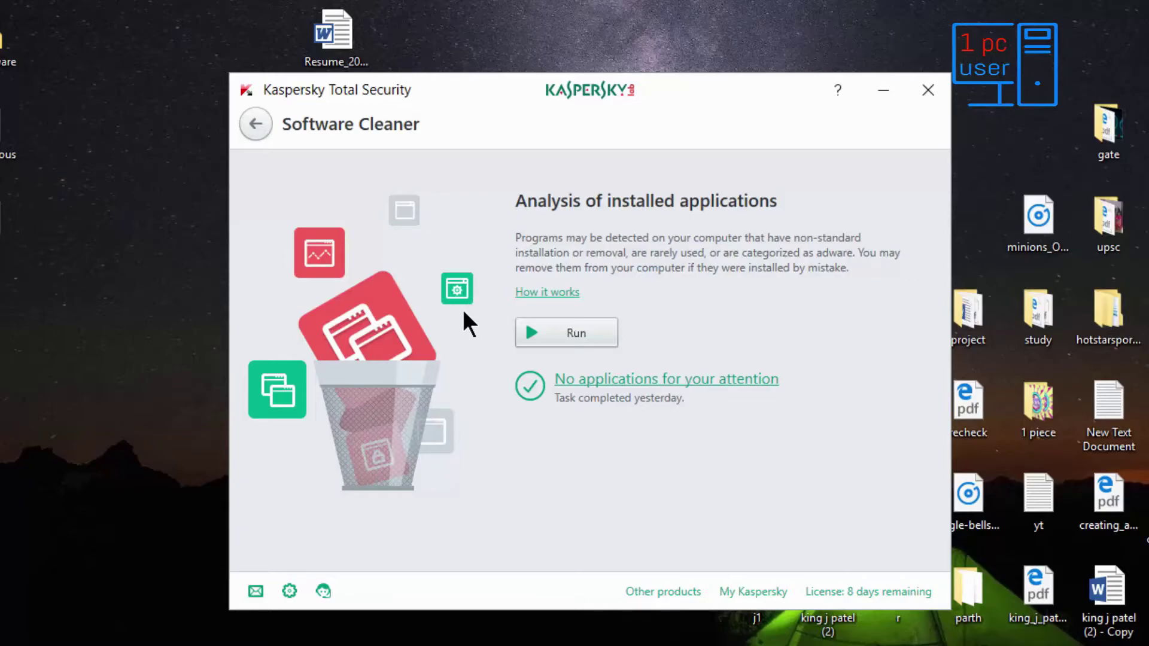
click(256, 127)
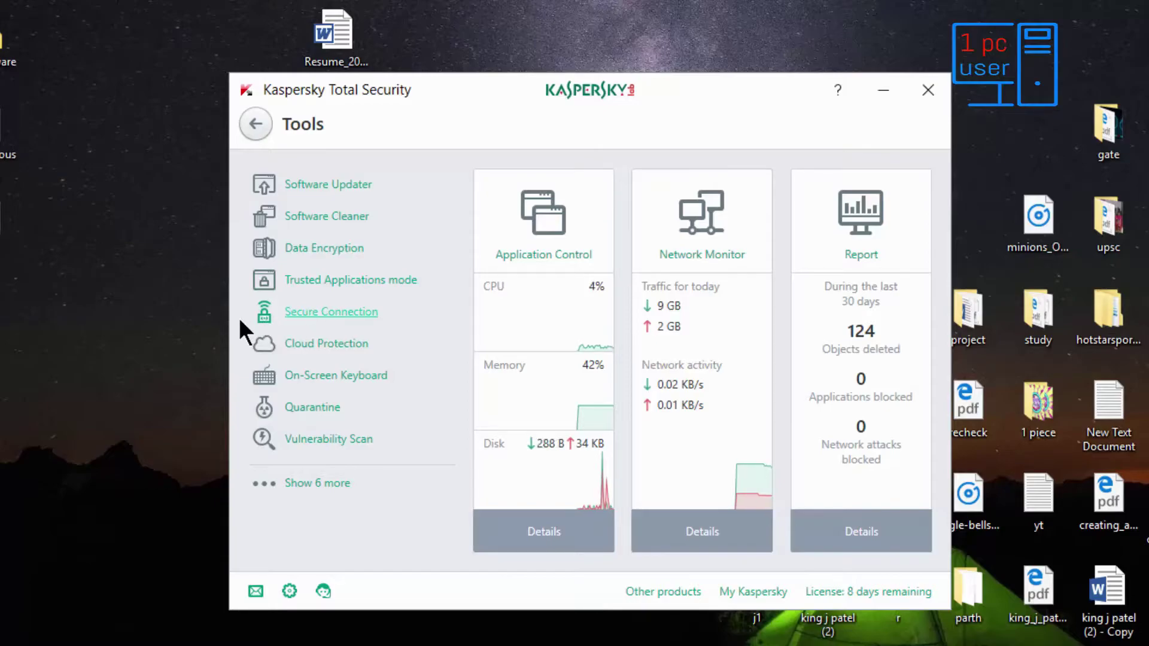
click(308, 312)
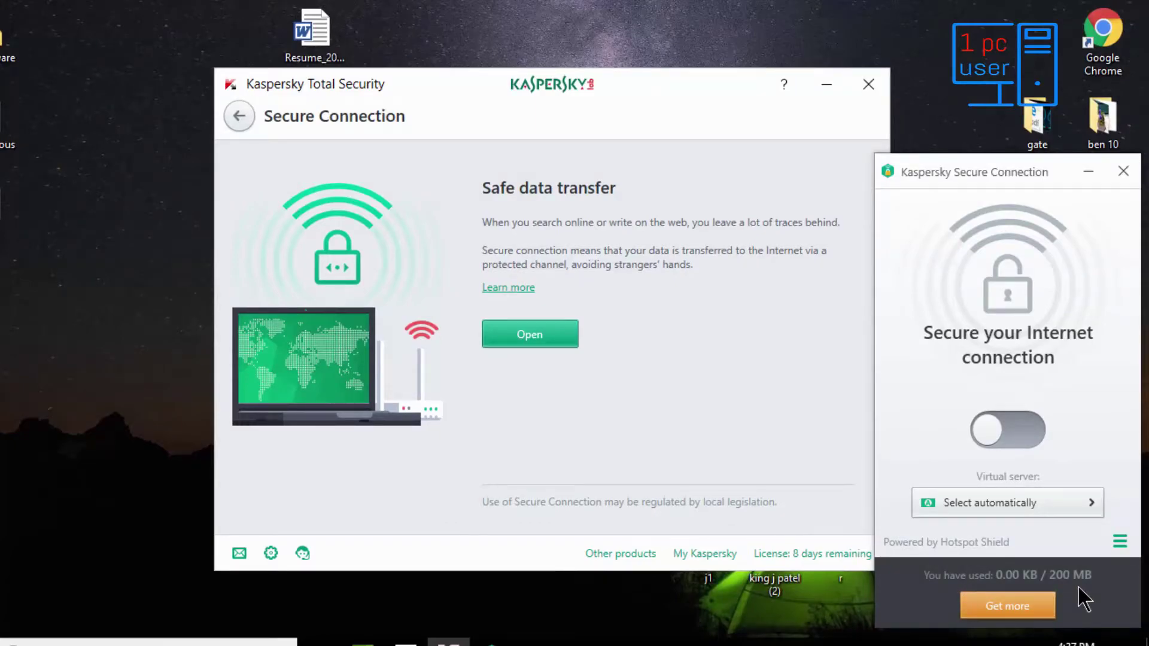
click(1123, 171)
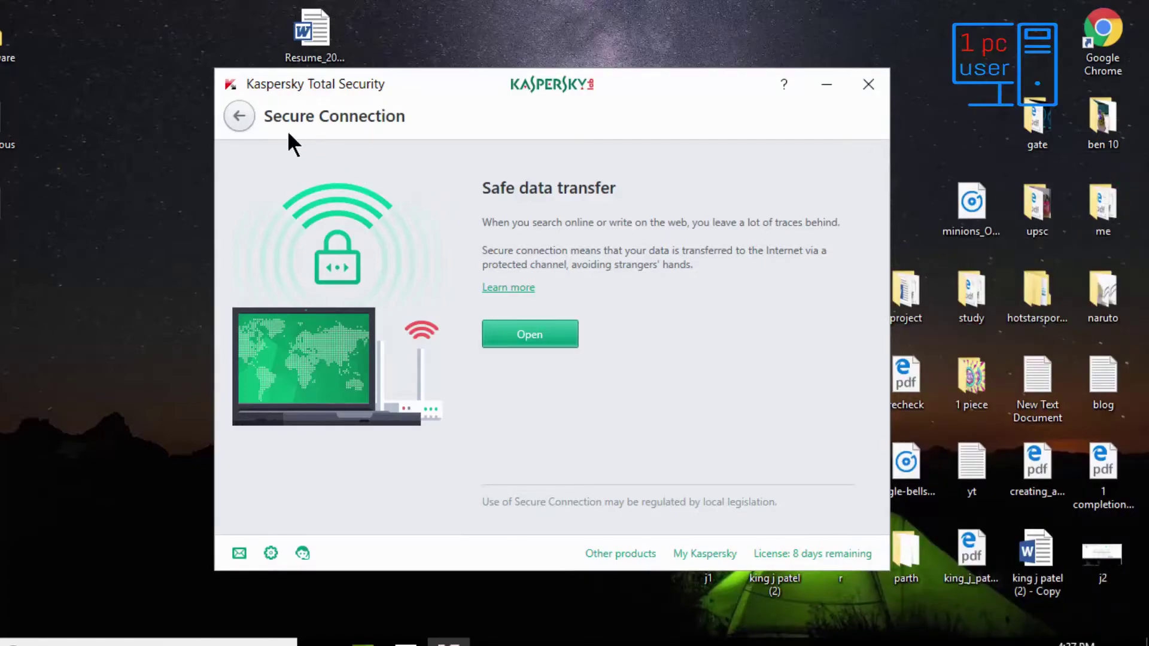
click(240, 116)
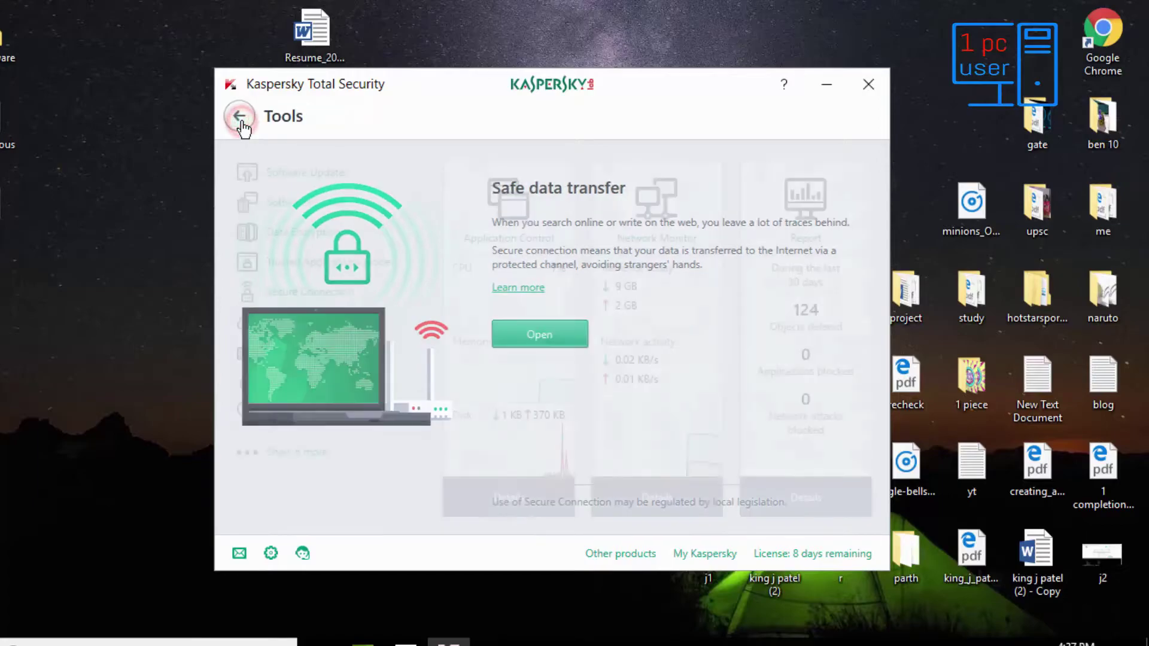
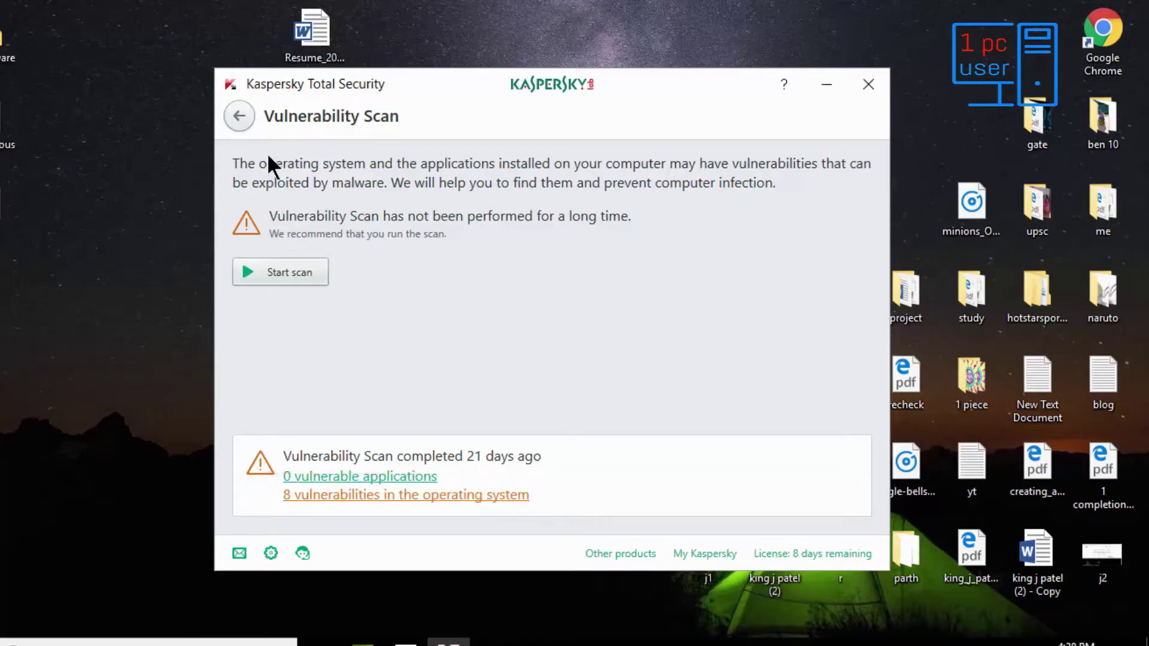
Examine the operating system vulnerabilities listed under Vulnerability Scan and return to the tools overview
click(242, 120)
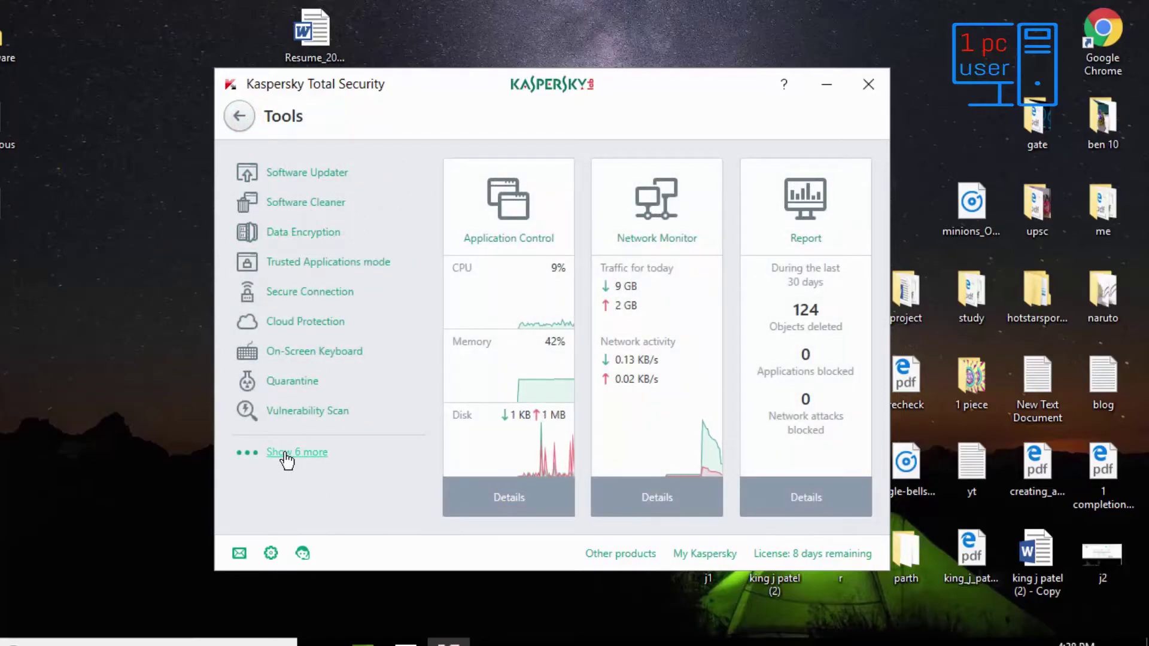
click(295, 412)
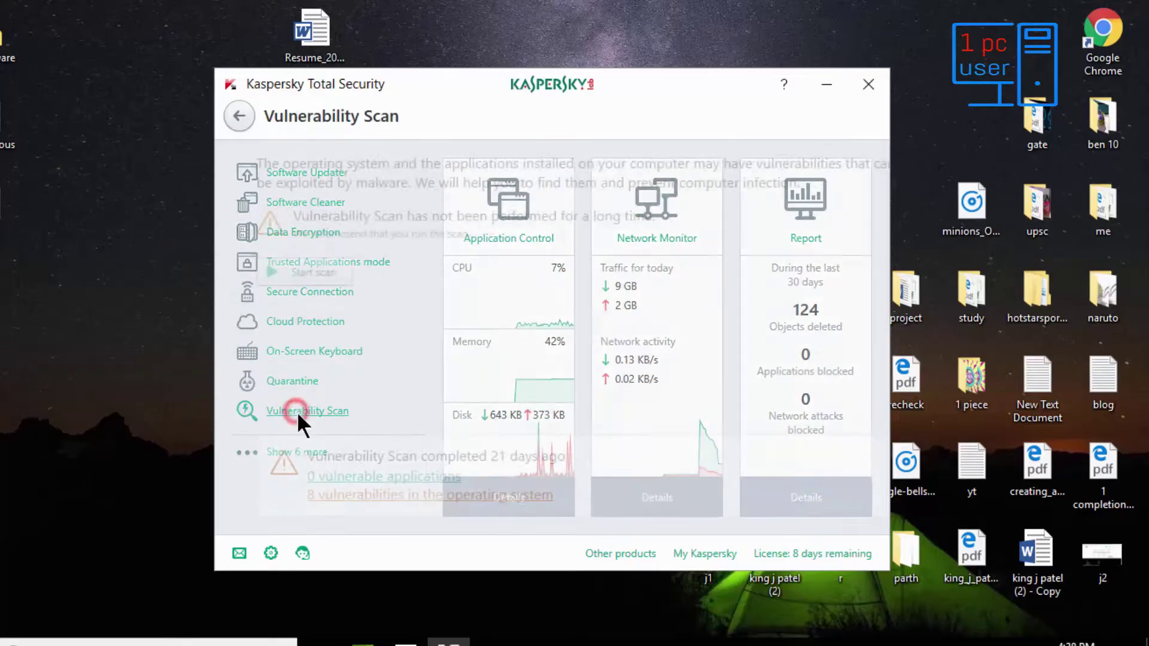
click(413, 498)
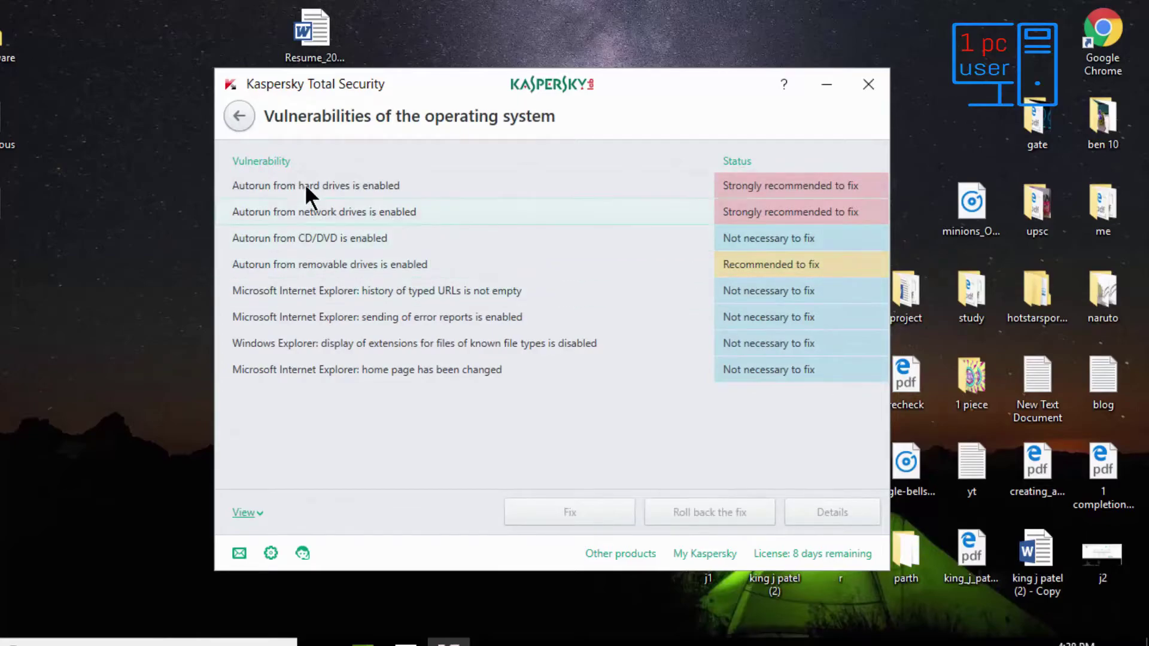
click(236, 121)
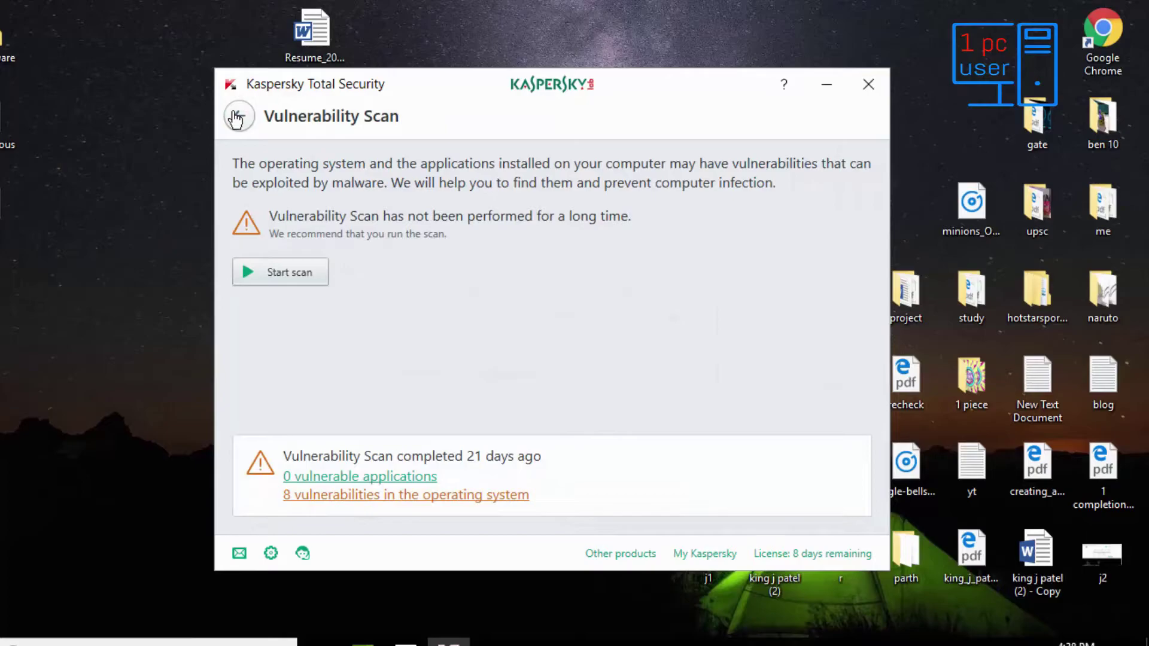
click(236, 119)
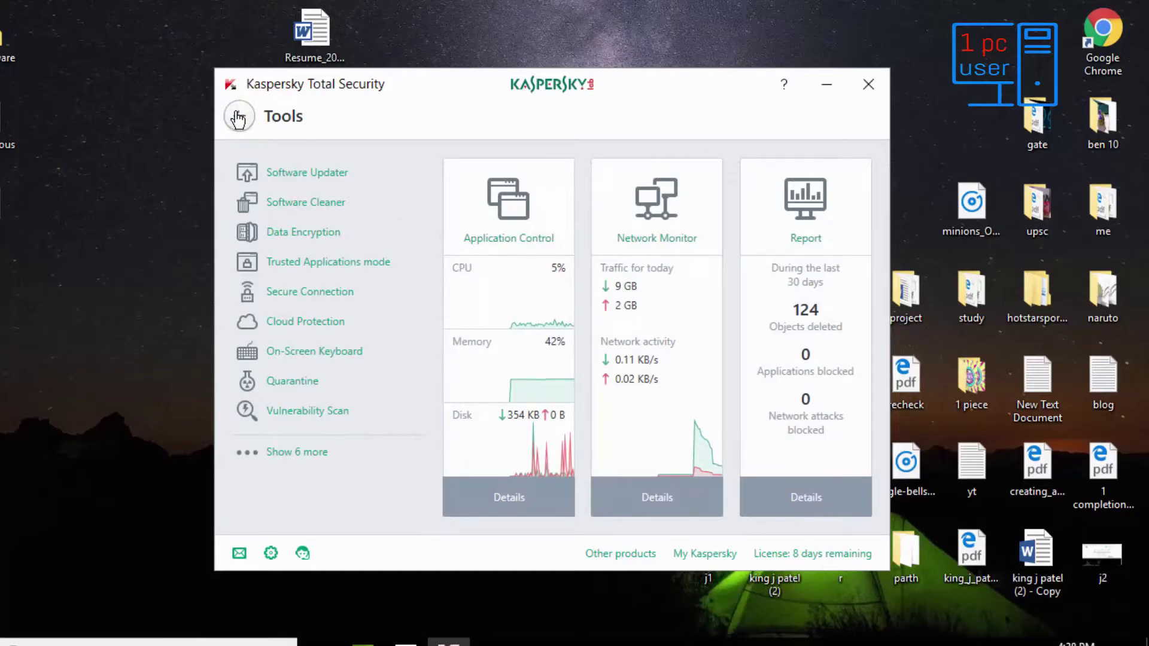
Look through the six additional tools and close the Kaspersky Total Security window
click(288, 452)
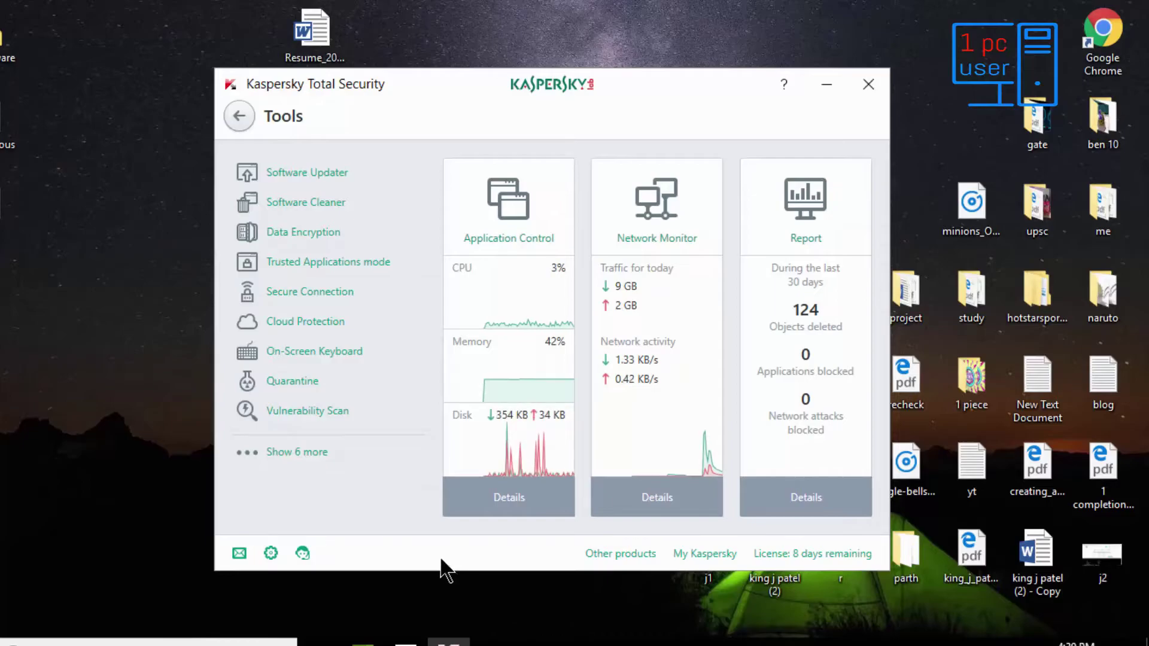
click(239, 116)
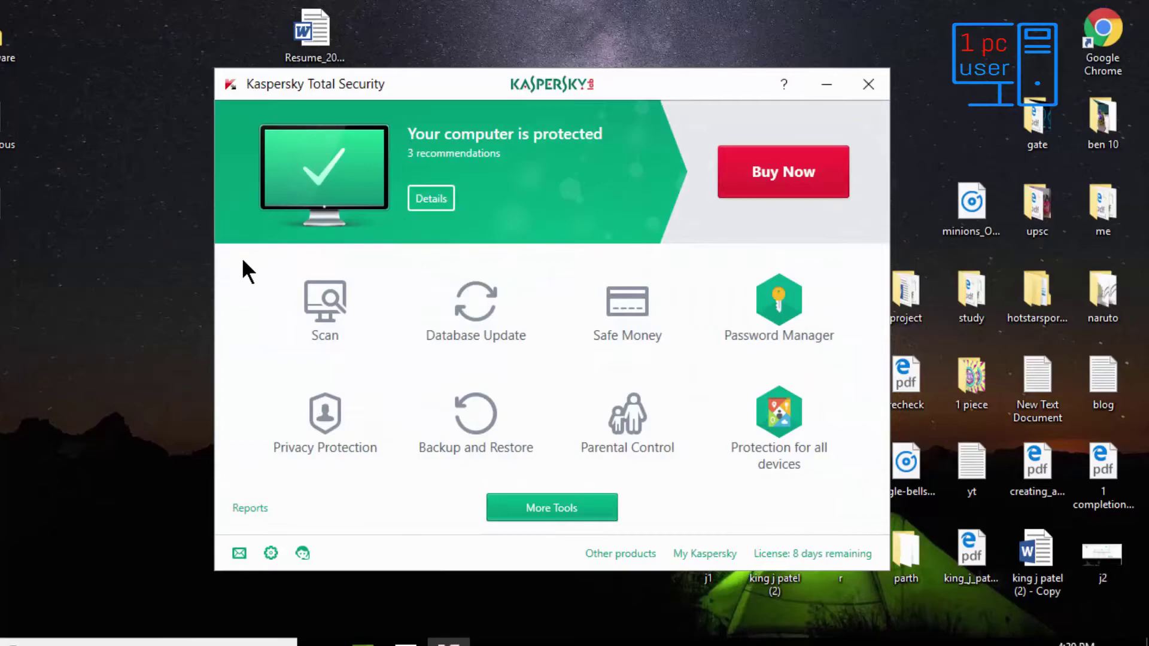
click(868, 85)
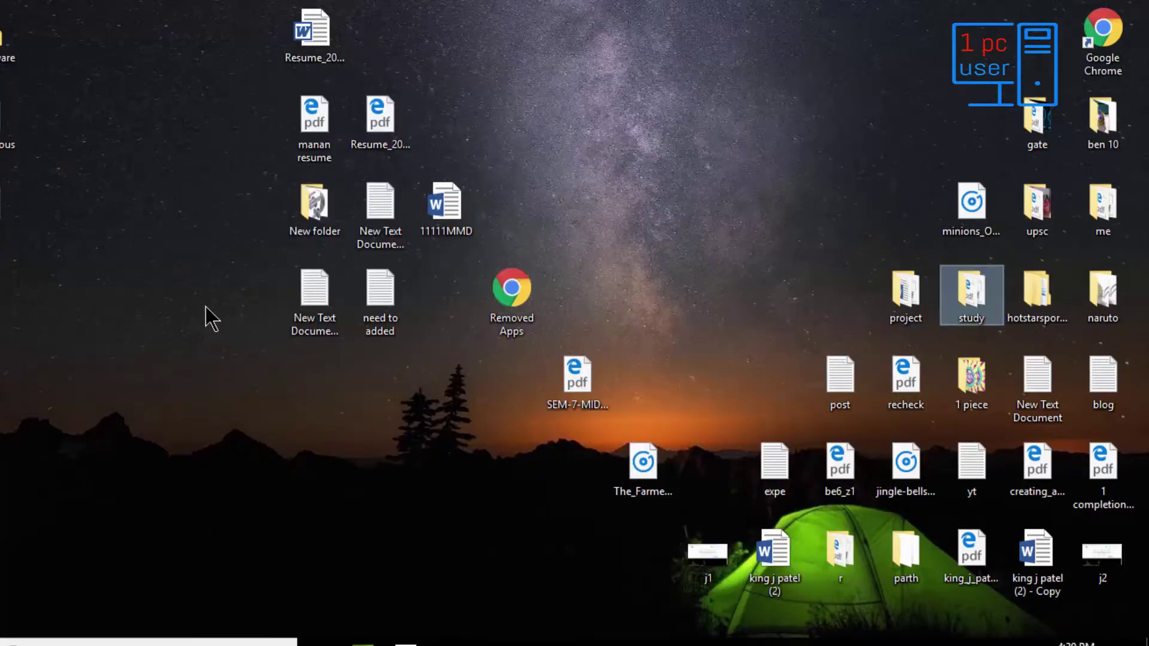
Open the 11 Malicious URL text file, copy totheleagueyh.com/ping/87844.exe from it and load that address in Google Chrome
click(46, 105)
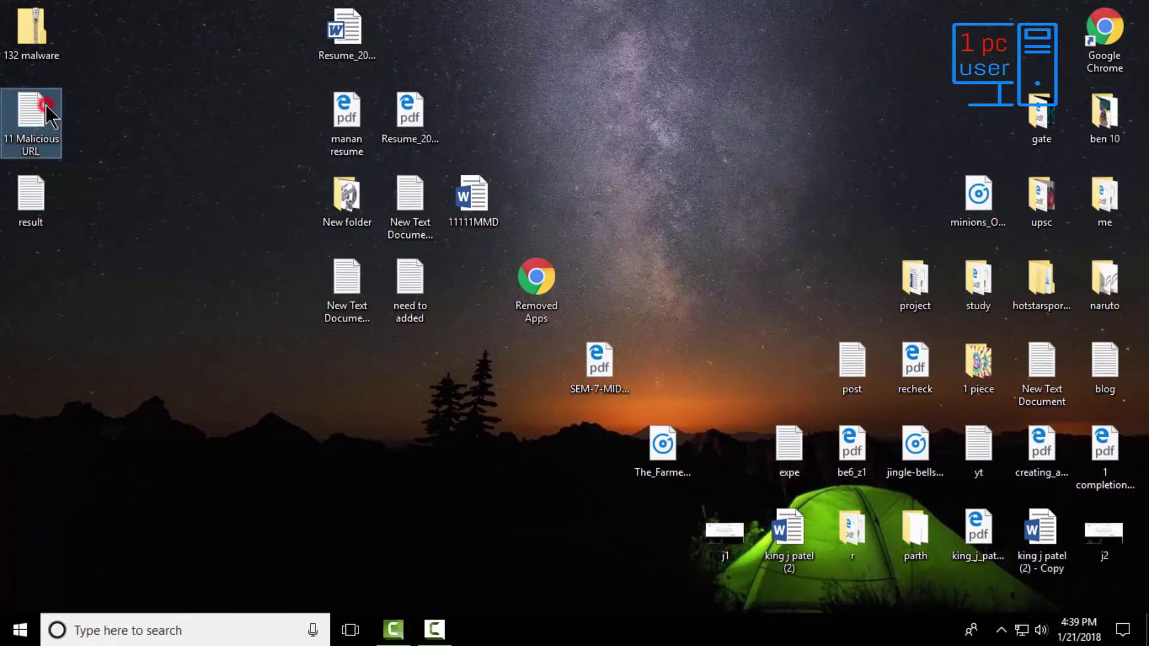
double_click(46, 105)
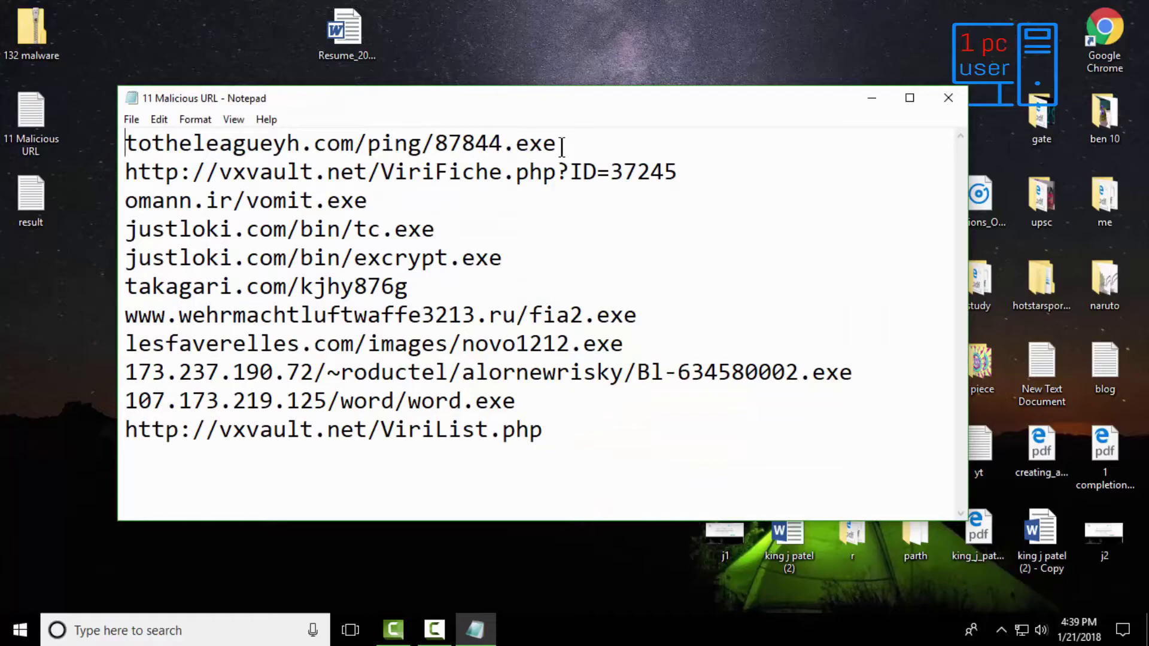
drag(559, 144, 126, 153)
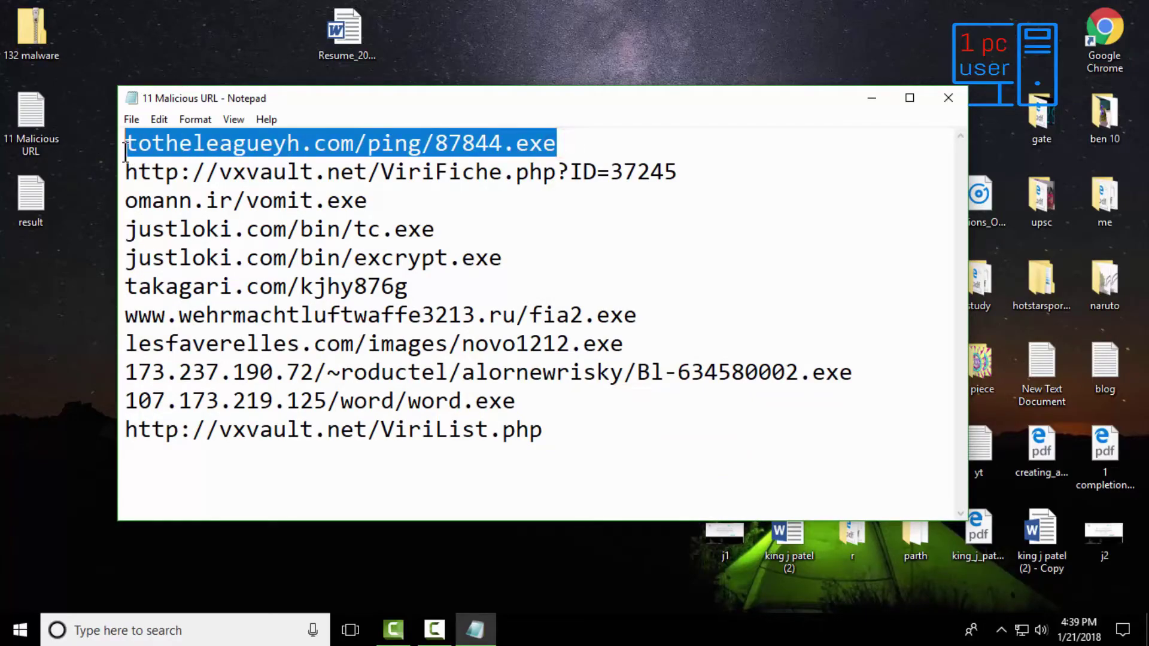
right_click(141, 141)
click(197, 198)
double_click(1084, 37)
right_click(266, 39)
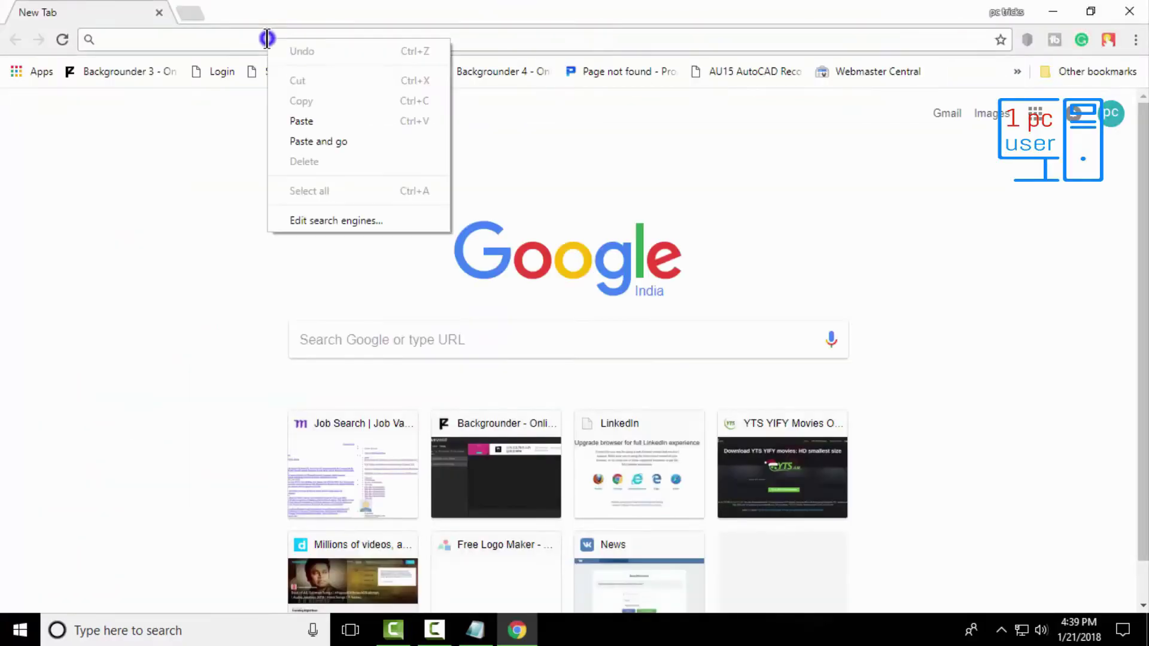
click(305, 141)
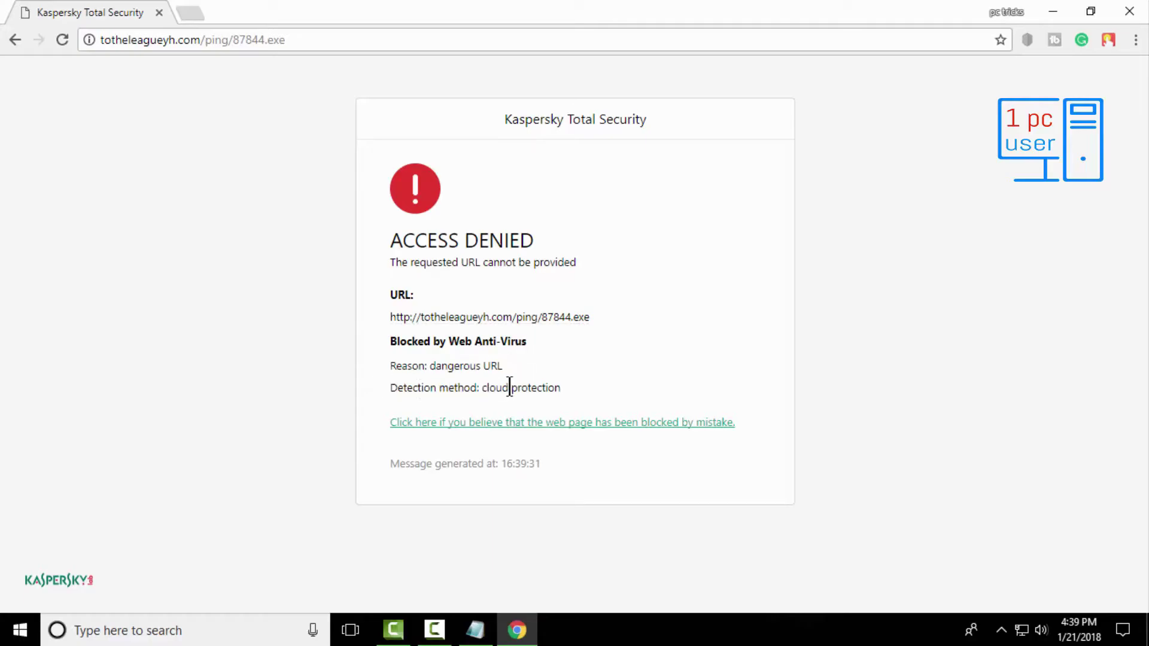
click(475, 629)
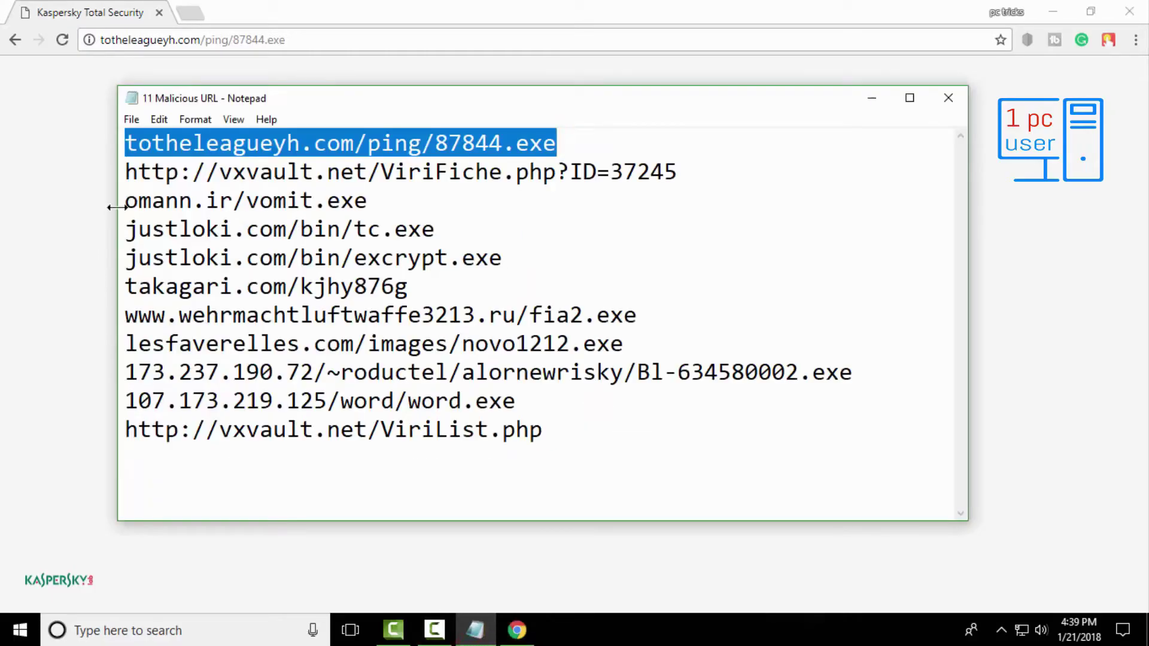
click(125, 177)
click(596, 139)
drag(126, 174, 685, 172)
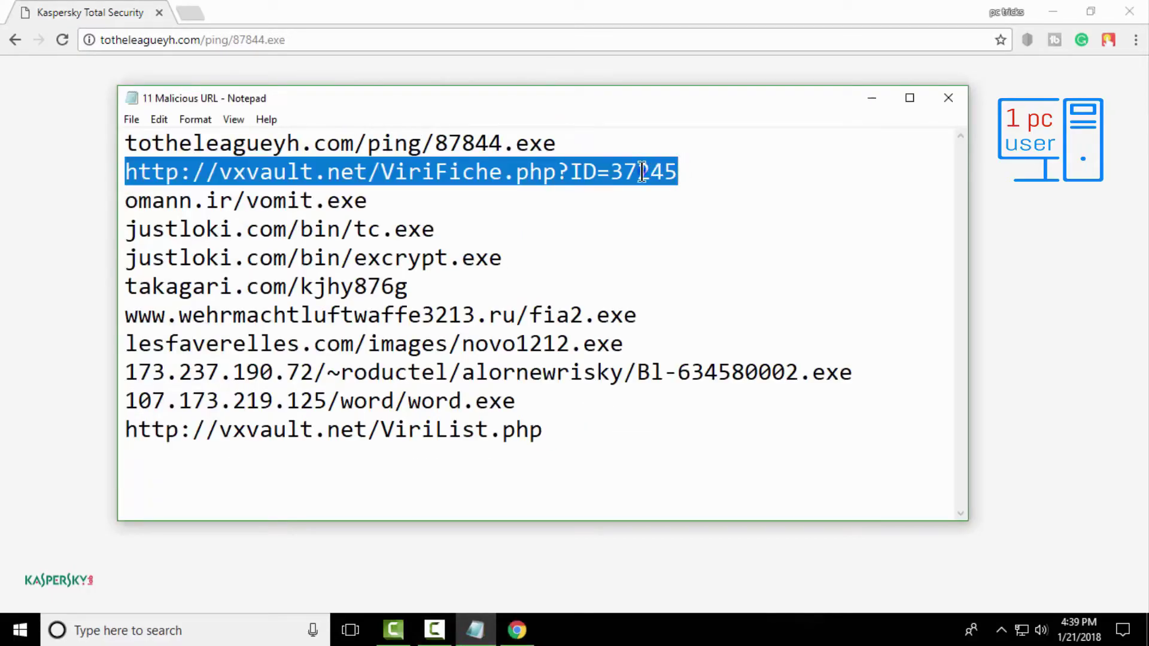
right_click(643, 173)
click(681, 225)
click(216, 39)
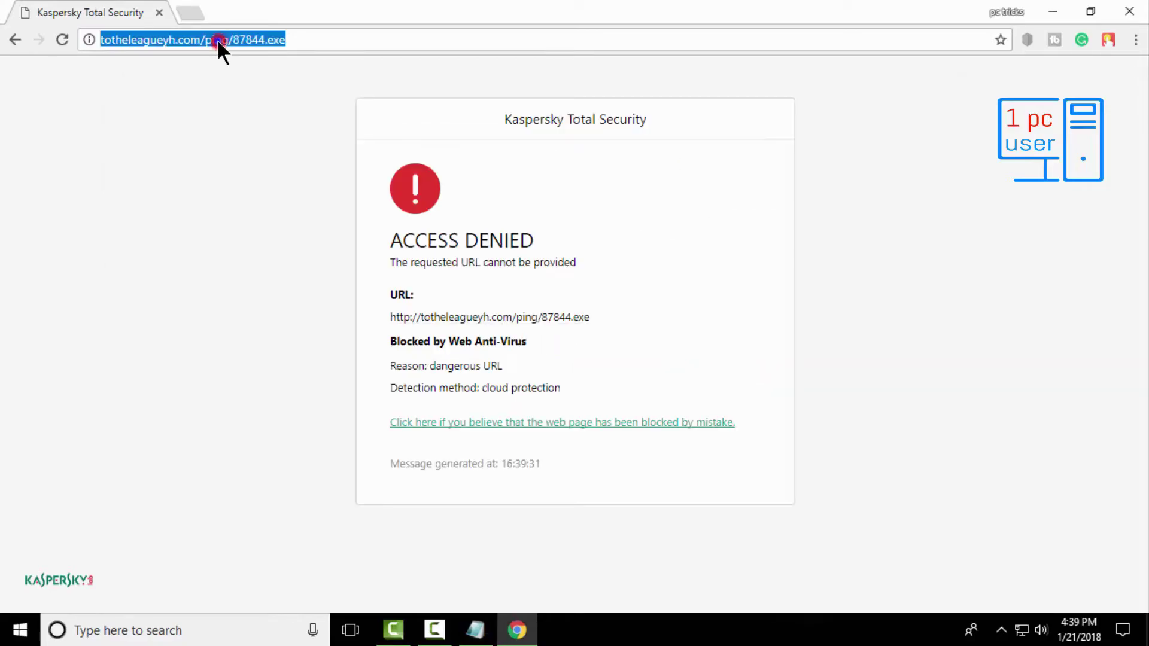
right_click(216, 38)
click(247, 143)
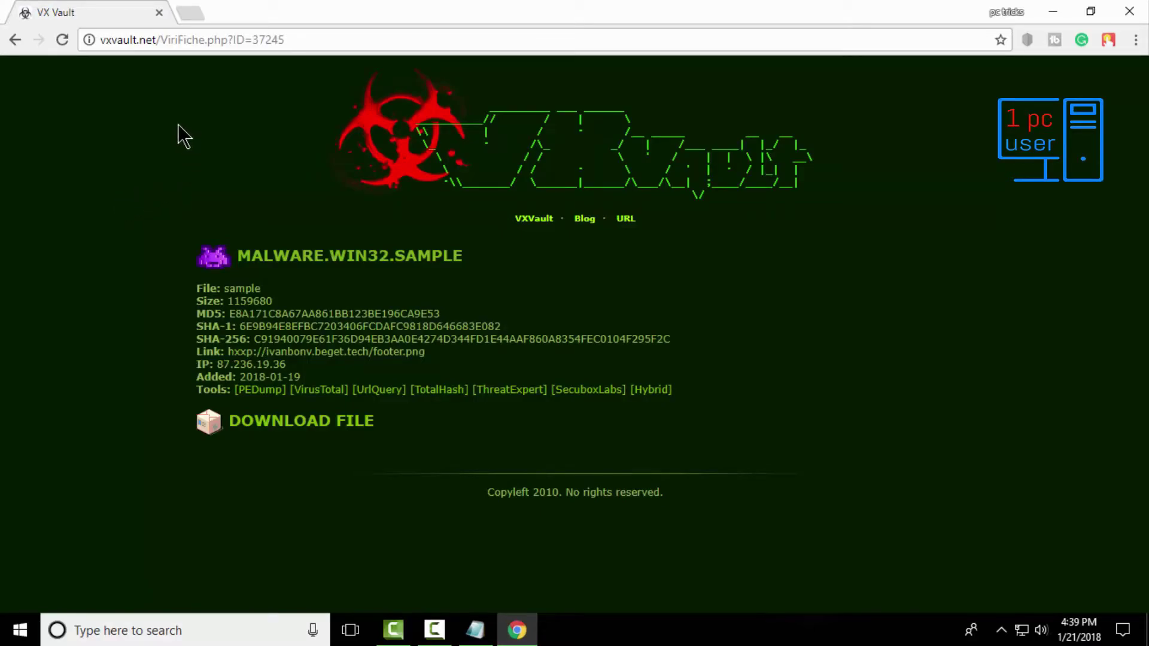
click(474, 629)
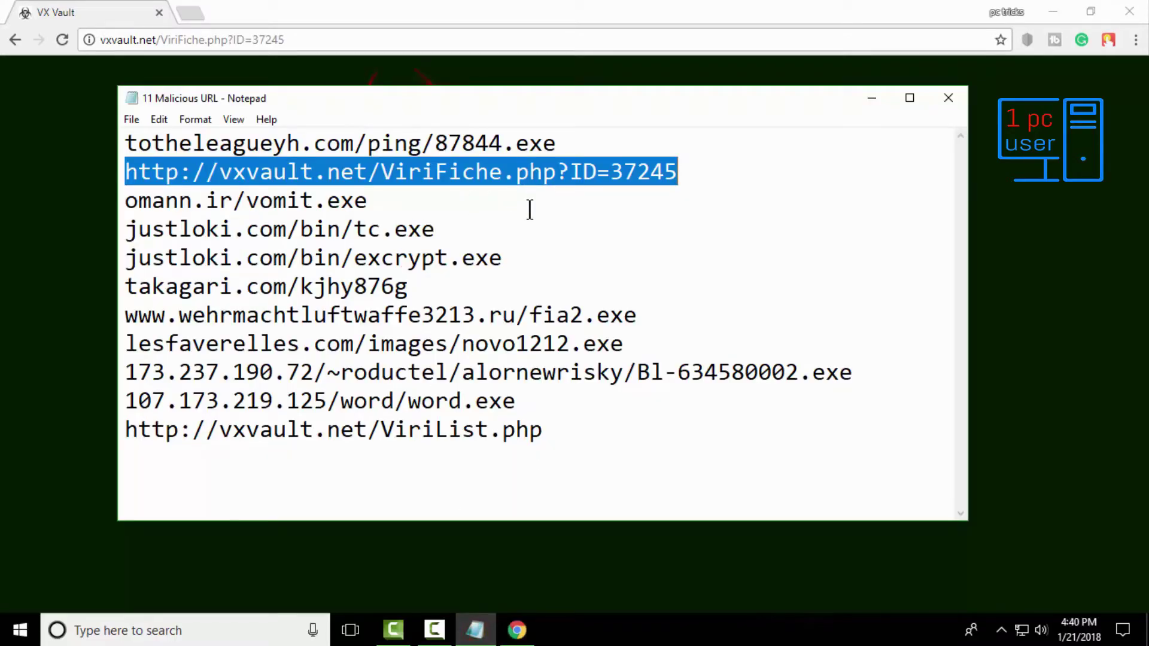
key(BackSpace)
key(BackSpace)
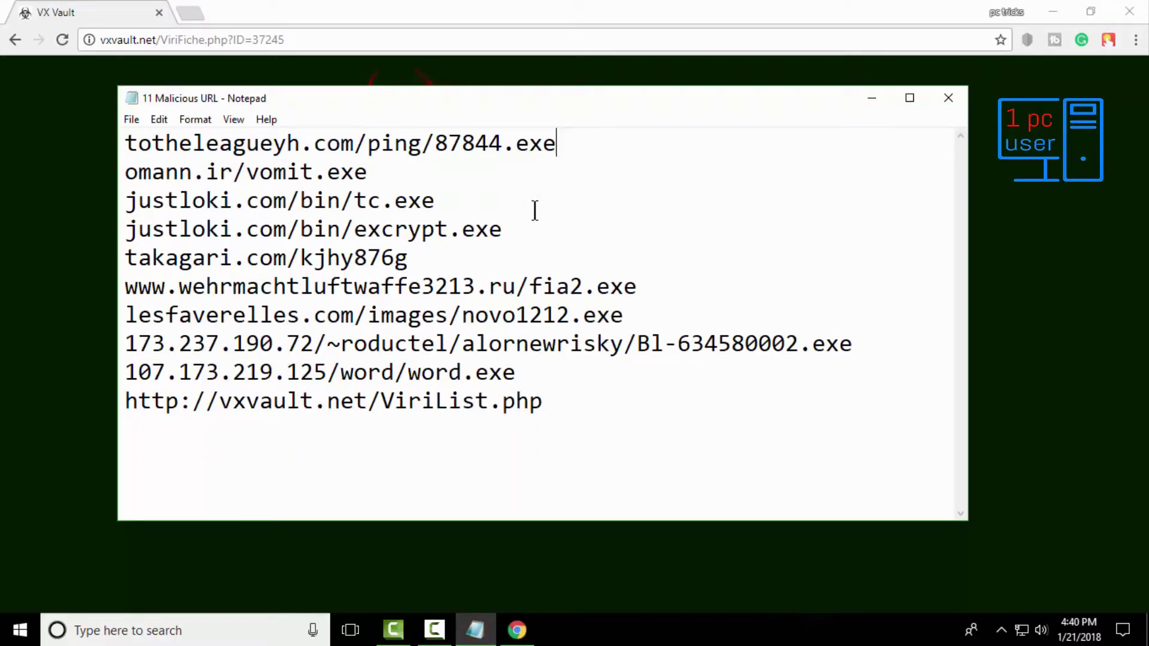
Copy omann.ir/vomit.exe from the Notepad list and load it in Chrome
drag(397, 174, 106, 167)
right_click(159, 174)
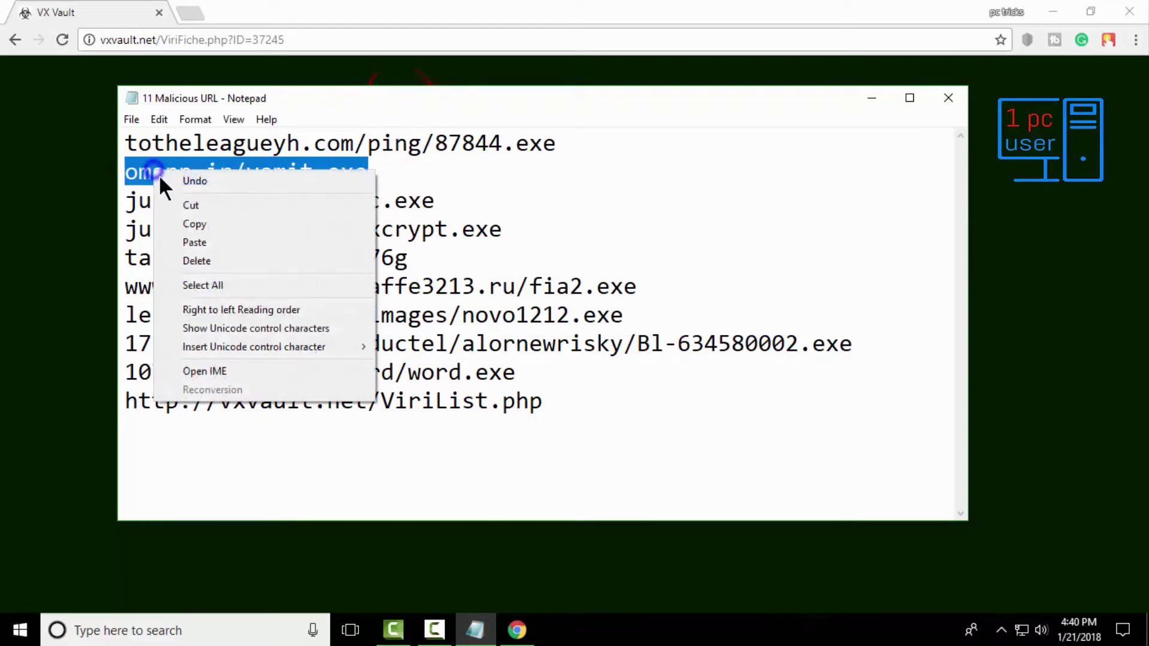
click(188, 224)
click(177, 38)
right_click(177, 38)
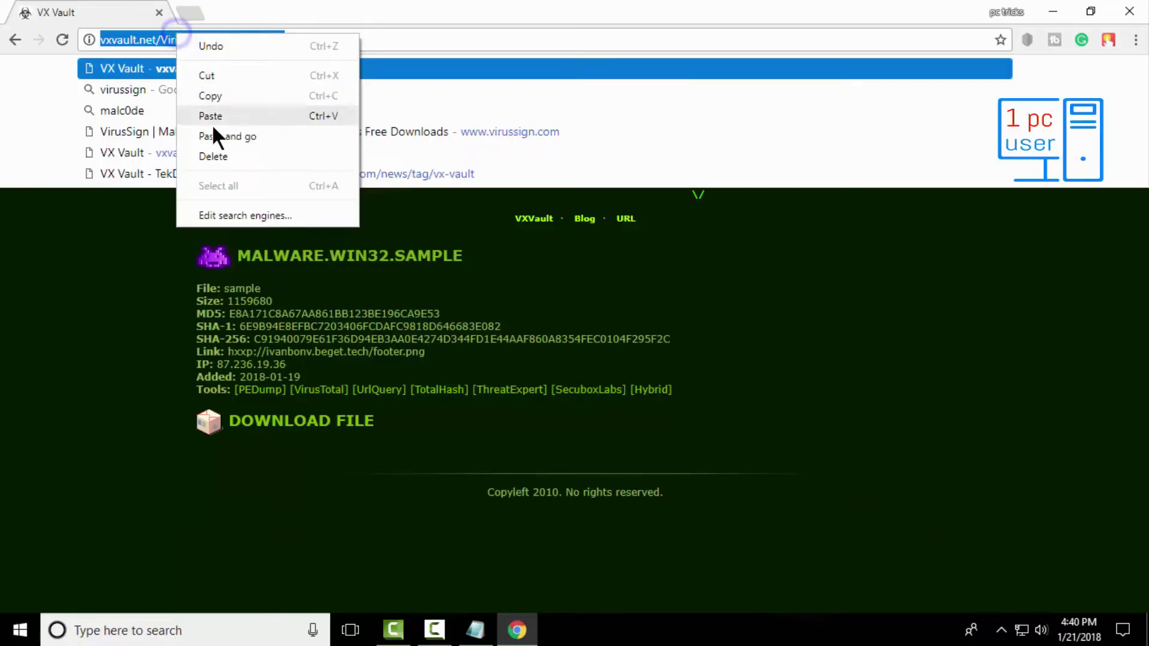
click(214, 136)
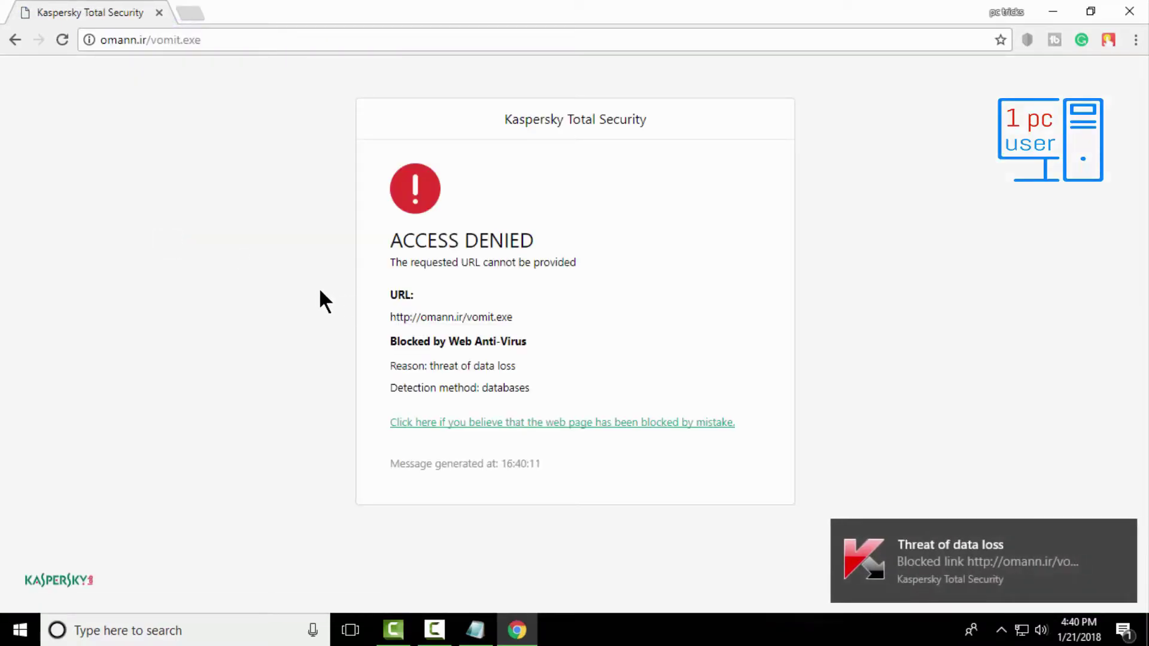
Copy justloki.com/bin/tc.exe from the Notepad list and load it in Chrome
click(475, 629)
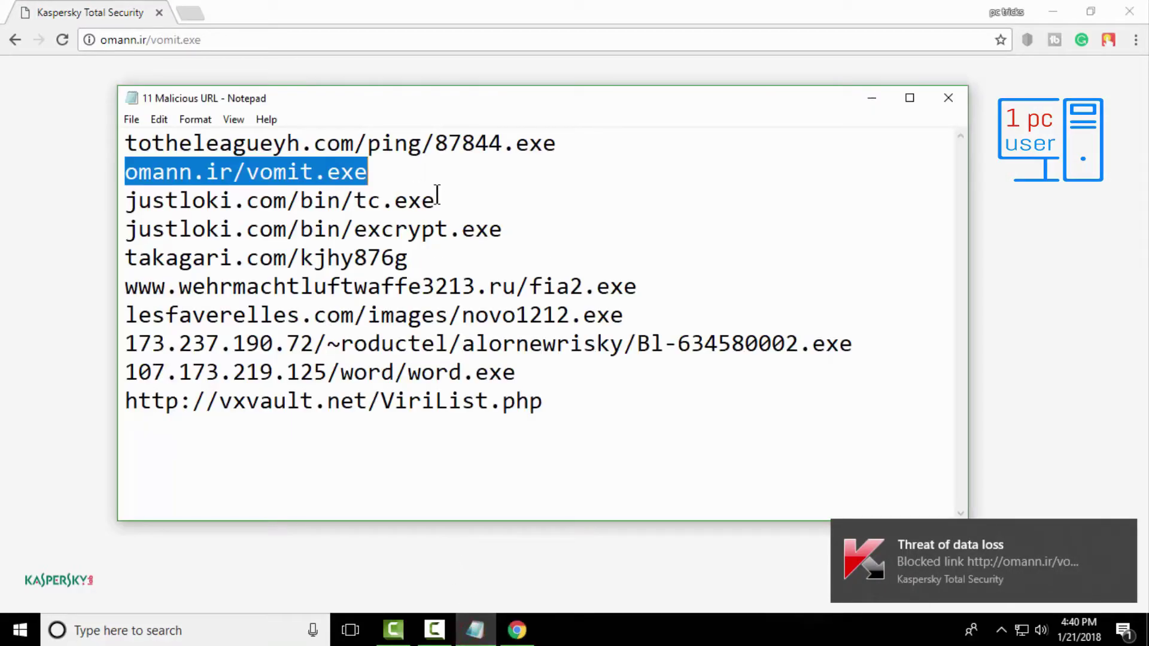
drag(436, 198, 125, 200)
right_click(160, 205)
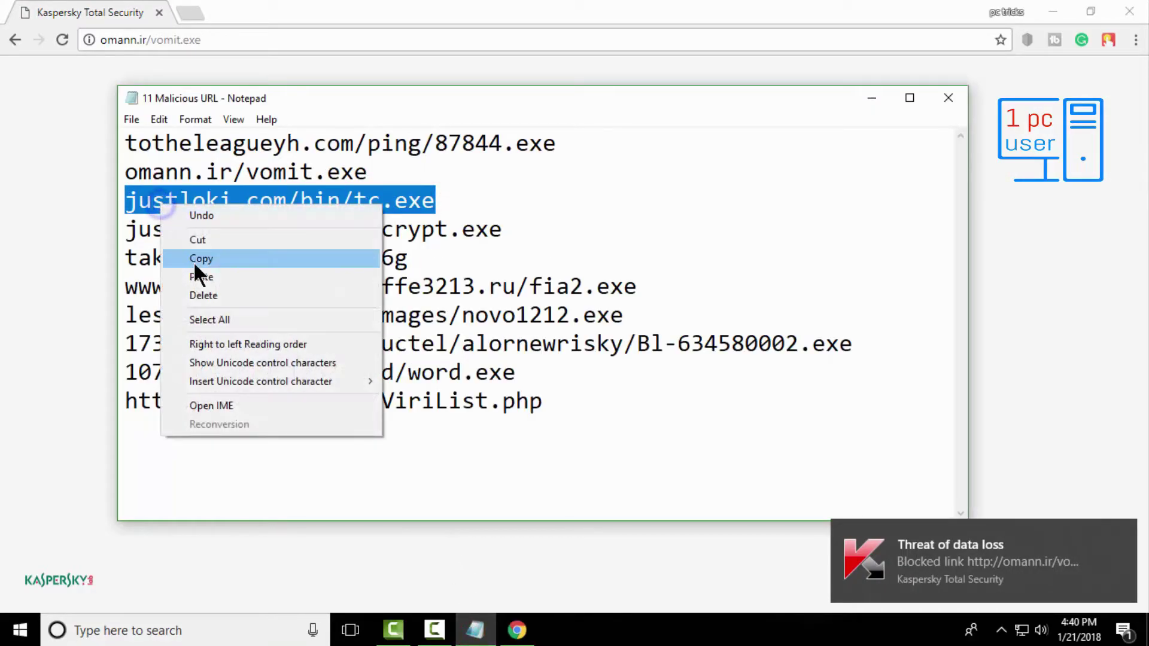
click(194, 262)
click(156, 36)
right_click(157, 33)
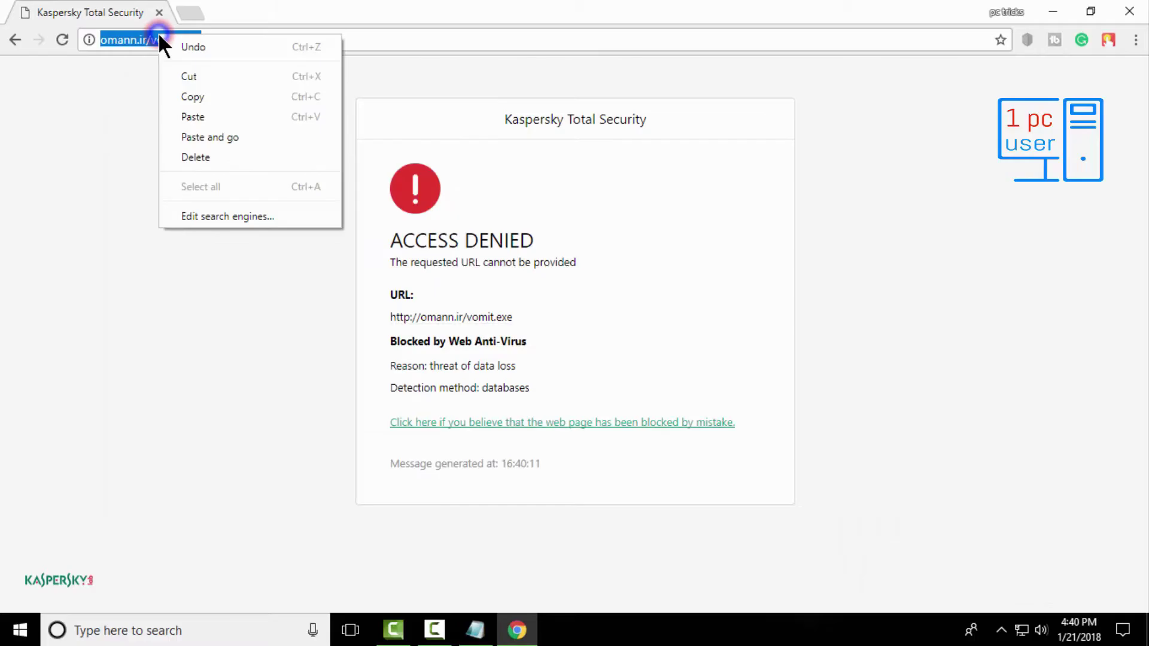
click(199, 136)
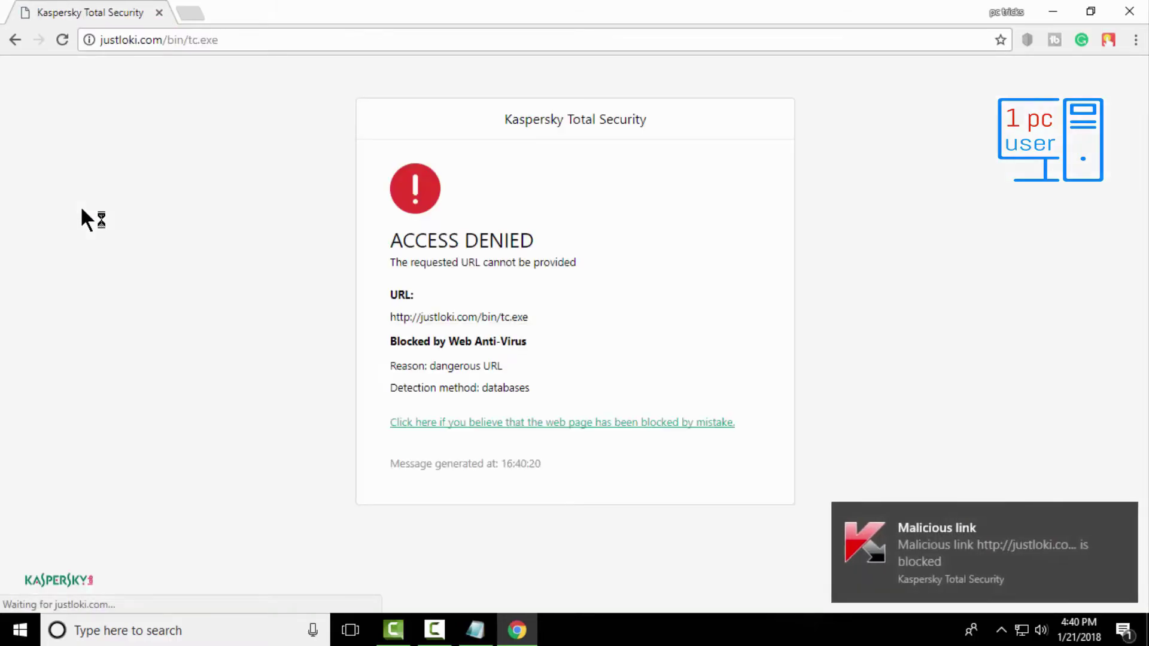
Copy justloki.com/bin/excrypt.exe from the Notepad list and load it in Chrome
click(475, 629)
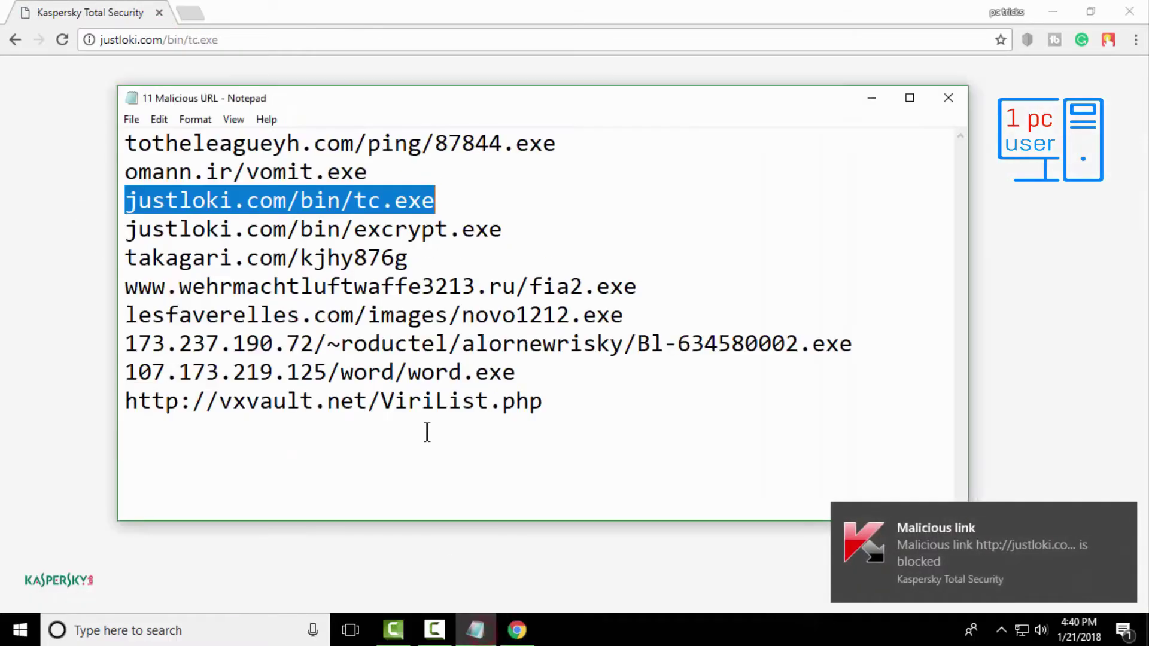
click(490, 228)
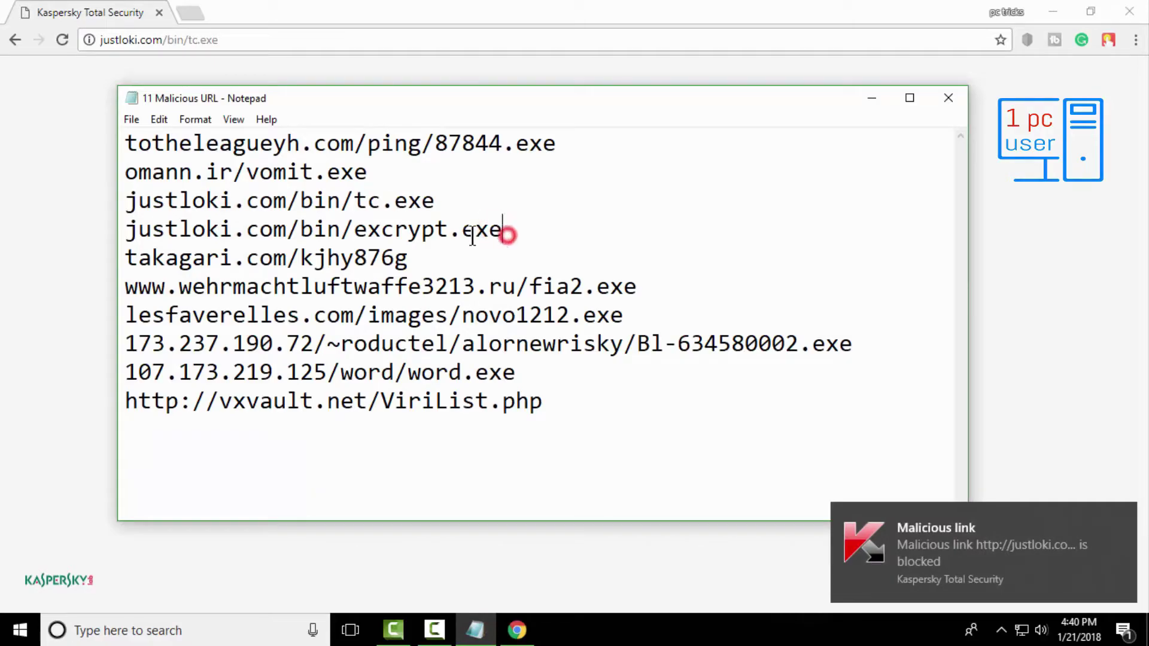
drag(503, 230, 132, 228)
right_click(132, 229)
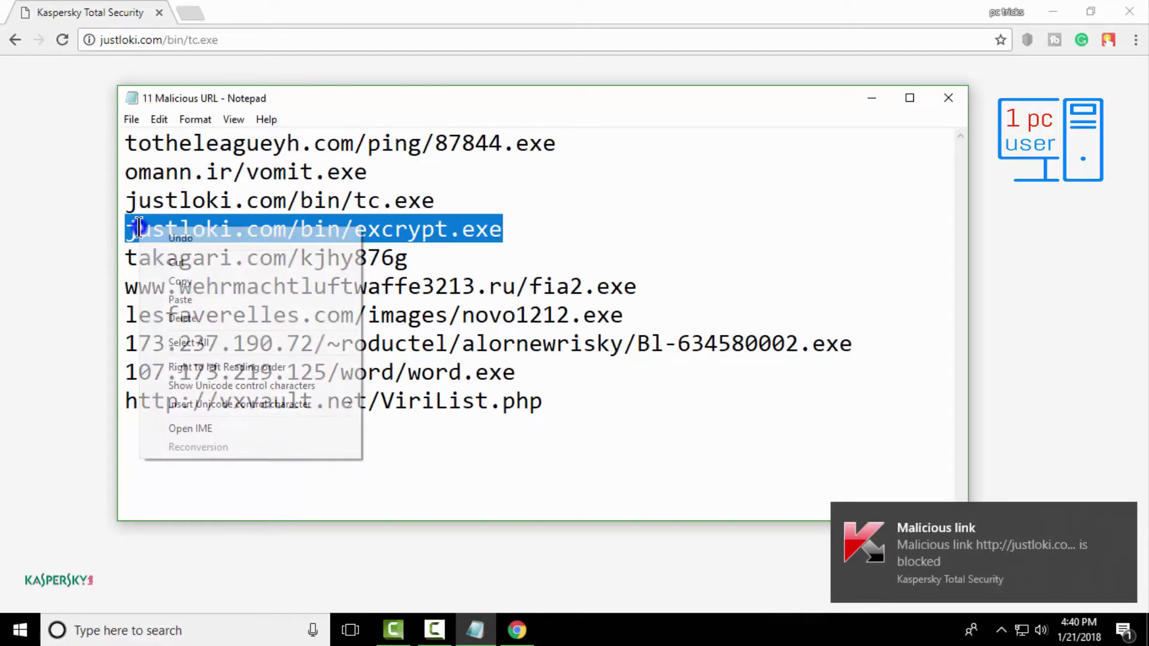
click(167, 279)
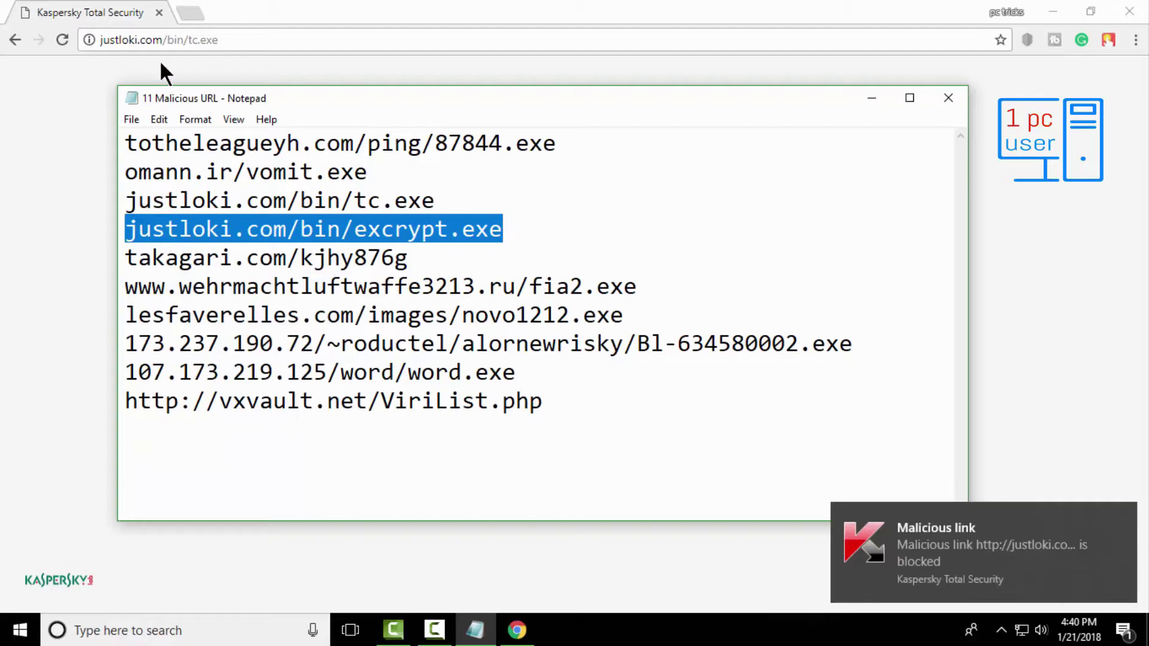
click(161, 40)
right_click(160, 38)
click(191, 141)
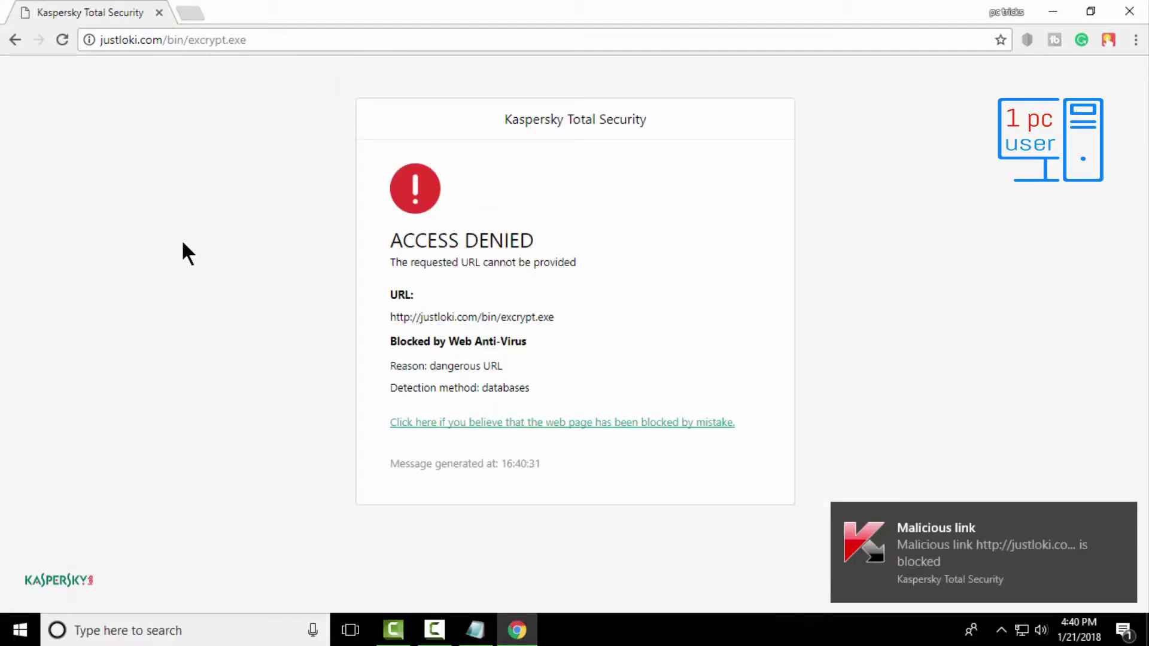
Copy takagari.com/kjhy876g from the Notepad list and load it in Chrome
click(475, 630)
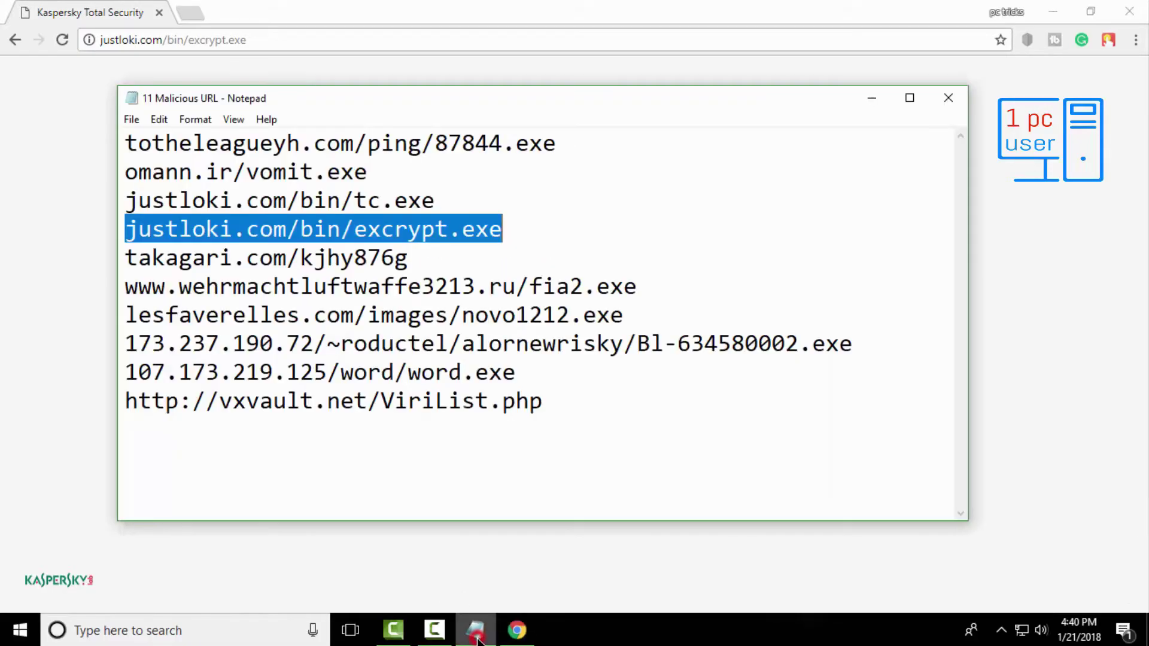
click(404, 258)
drag(405, 258, 125, 258)
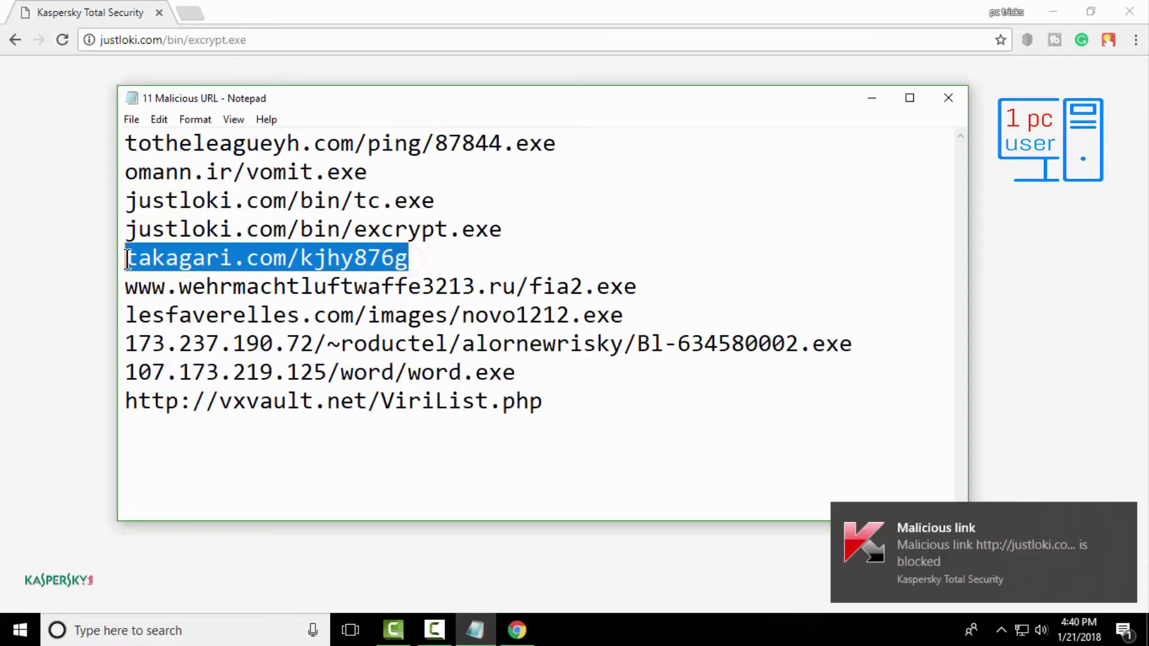
right_click(197, 264)
click(237, 324)
click(222, 40)
right_click(221, 39)
click(262, 141)
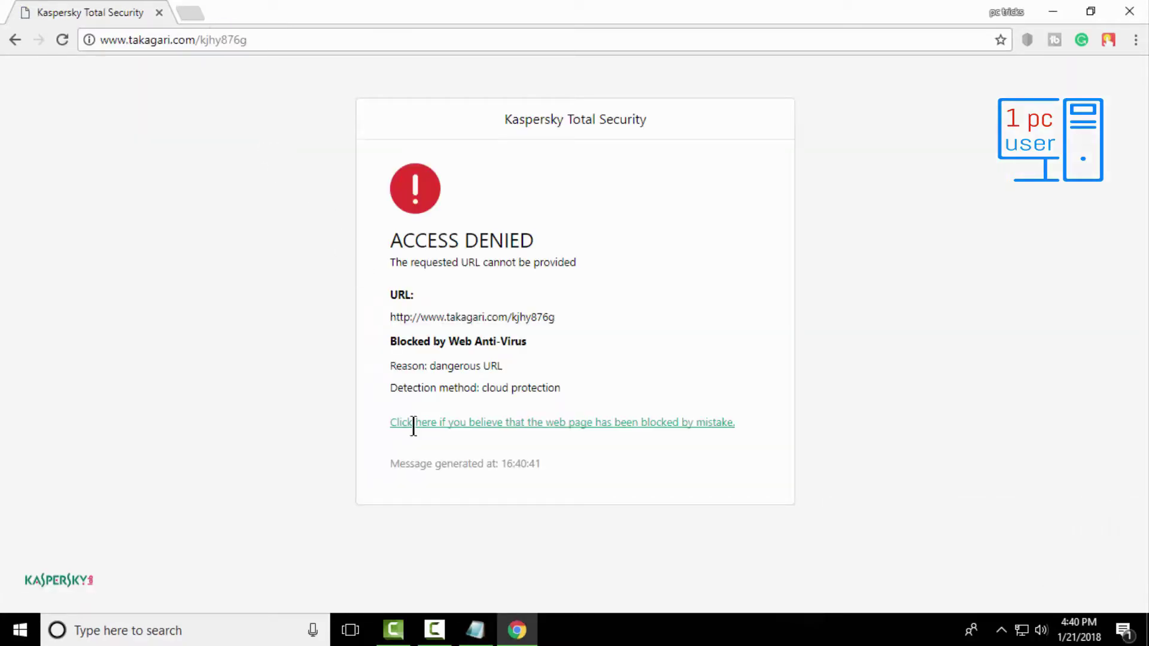
click(475, 630)
click(124, 289)
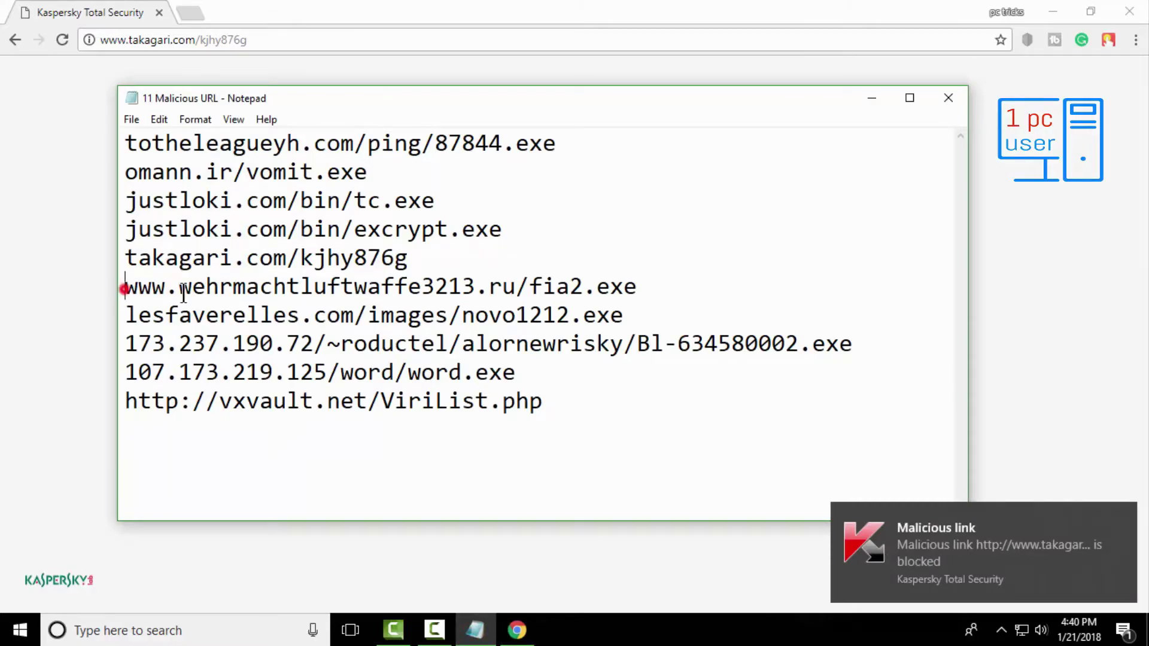
drag(184, 293, 638, 282)
right_click(616, 285)
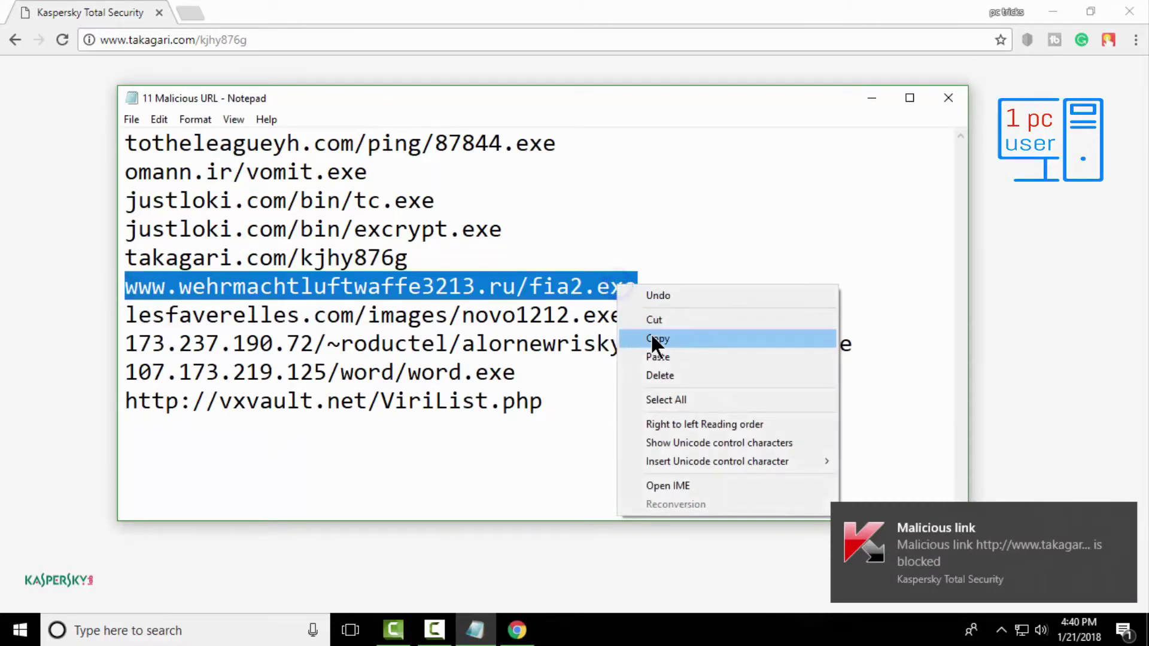
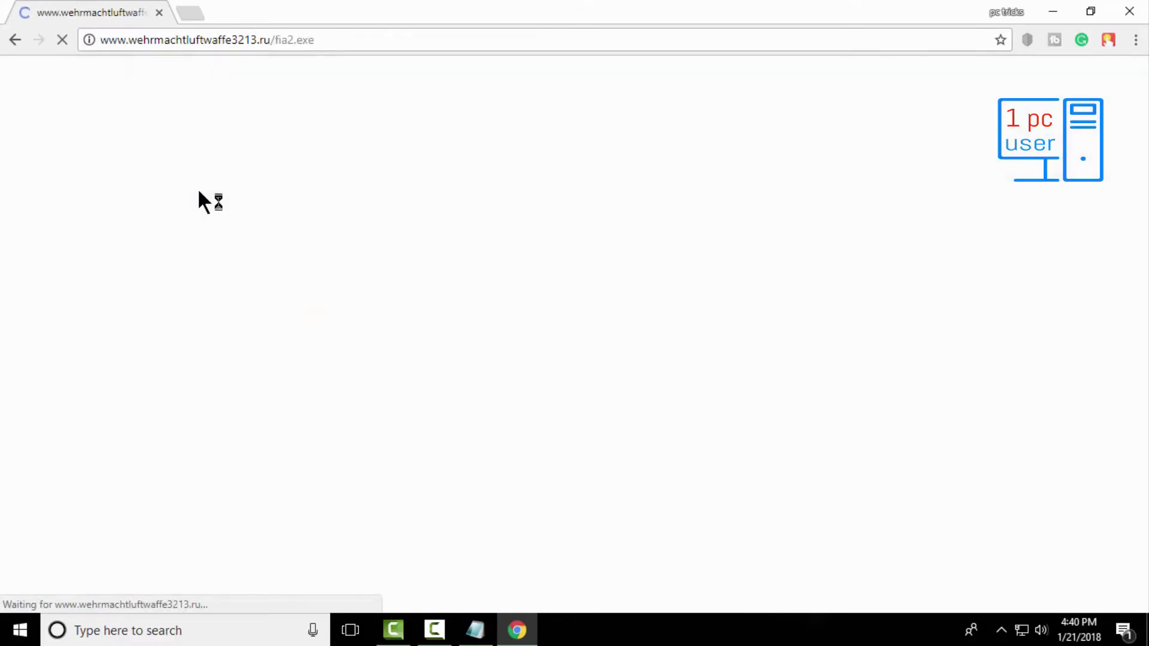
Copy lesfaverelles.com/images/novo1212.exe from the Notepad list and load it in Chrome
click(475, 630)
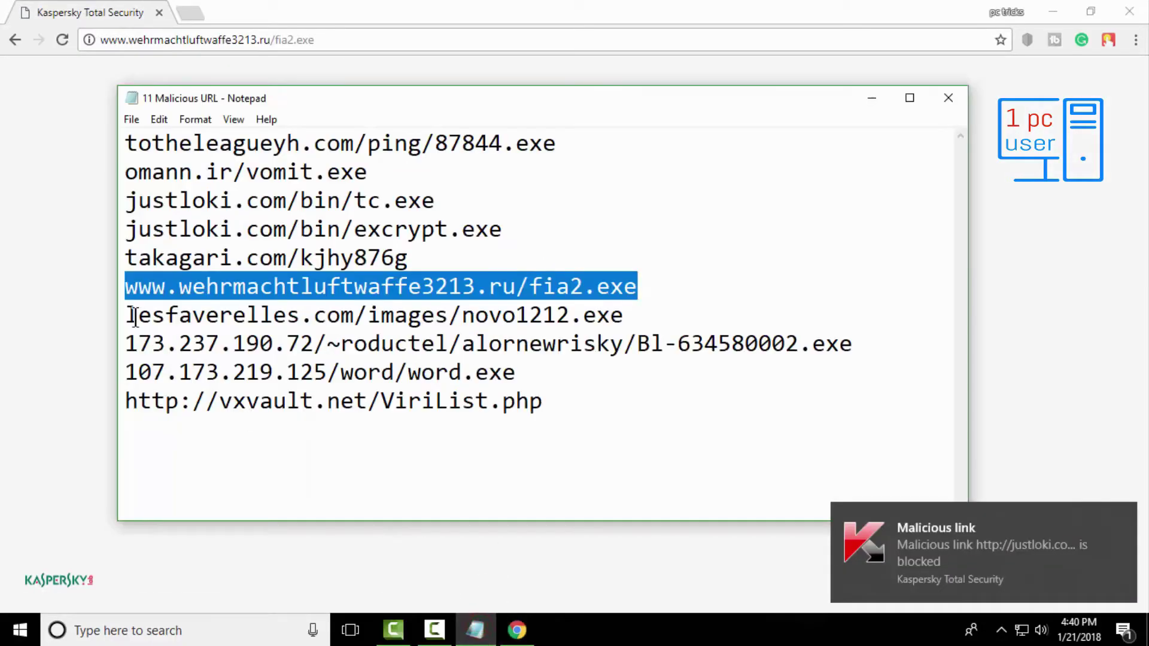
drag(128, 315, 740, 304)
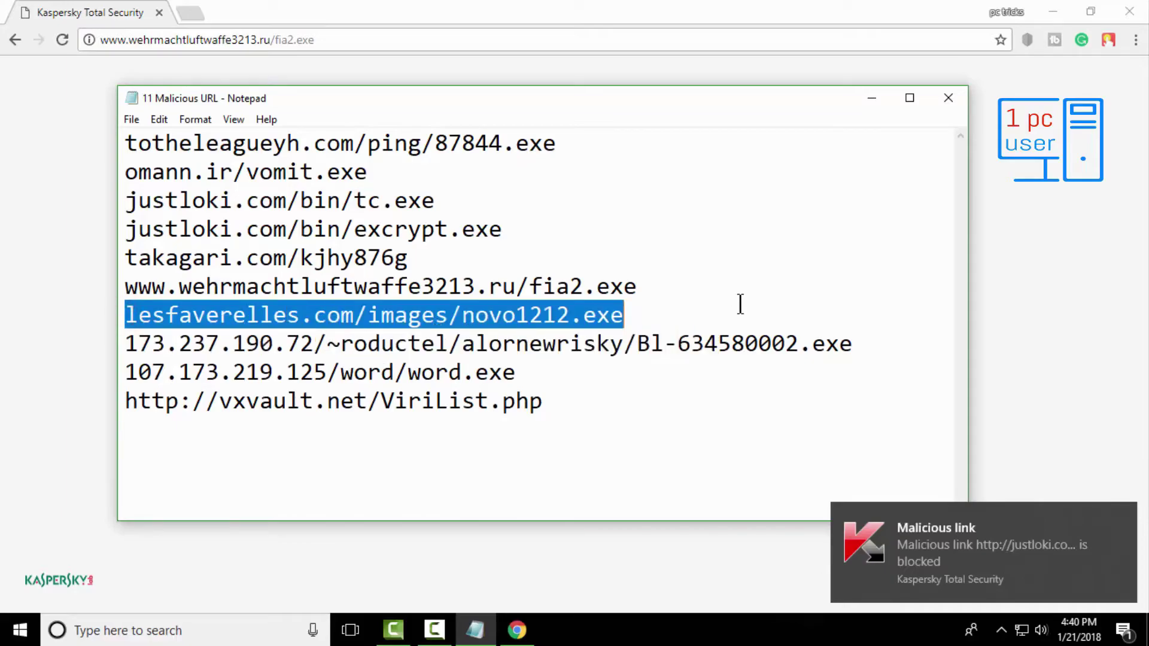
right_click(606, 308)
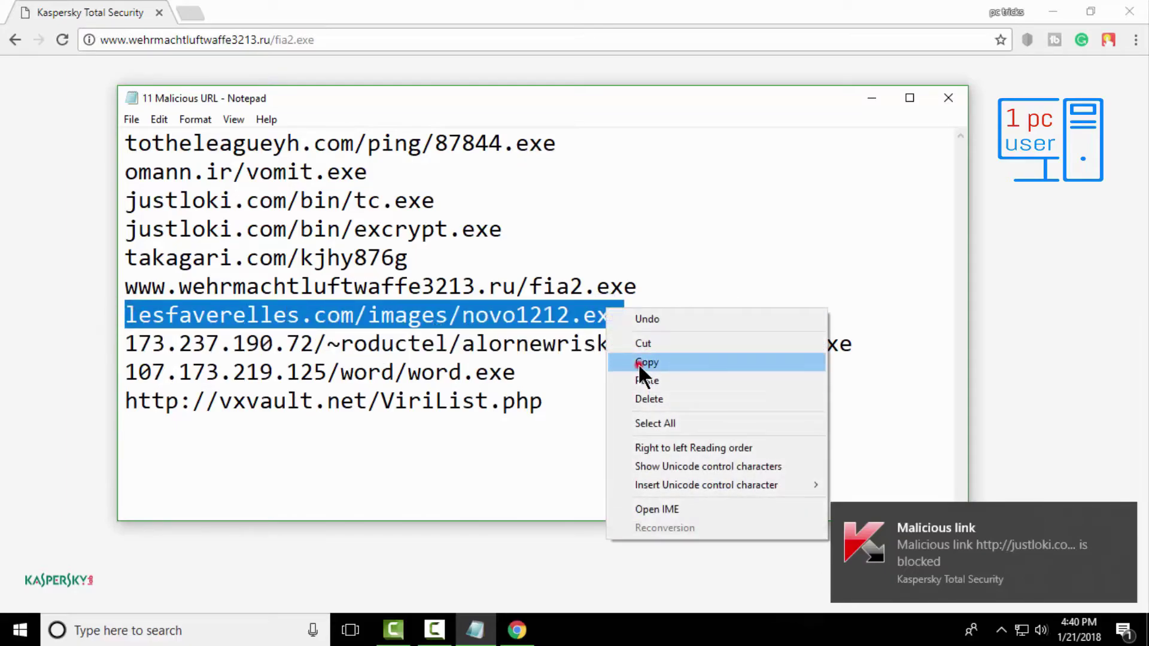
click(638, 364)
click(146, 40)
right_click(150, 42)
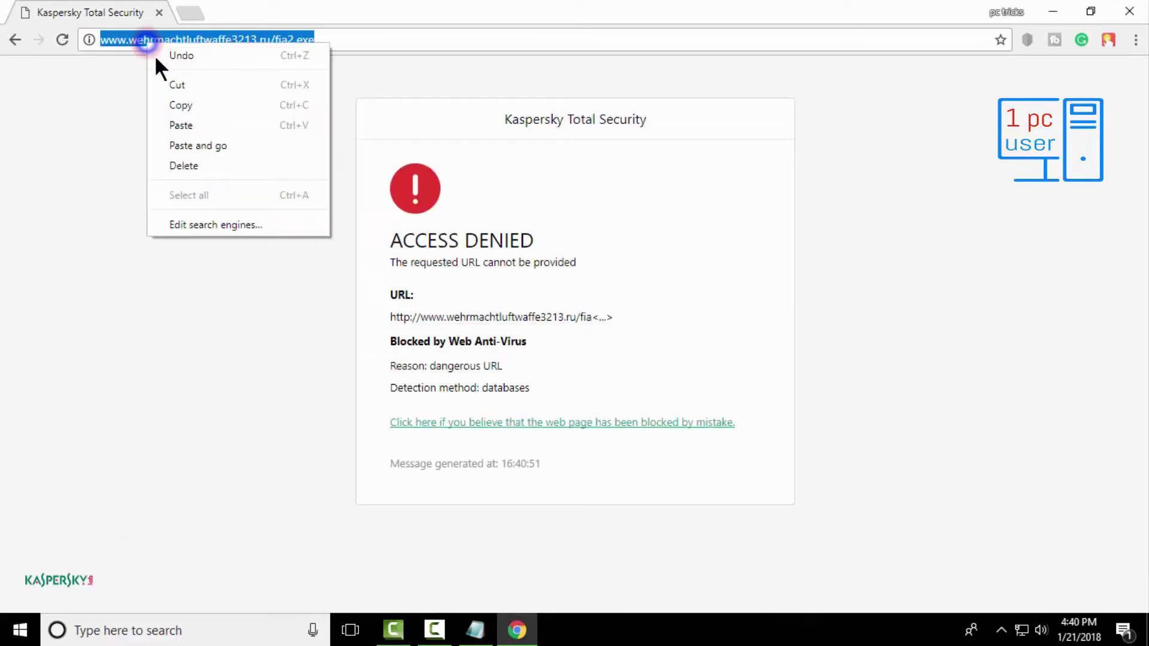
click(189, 145)
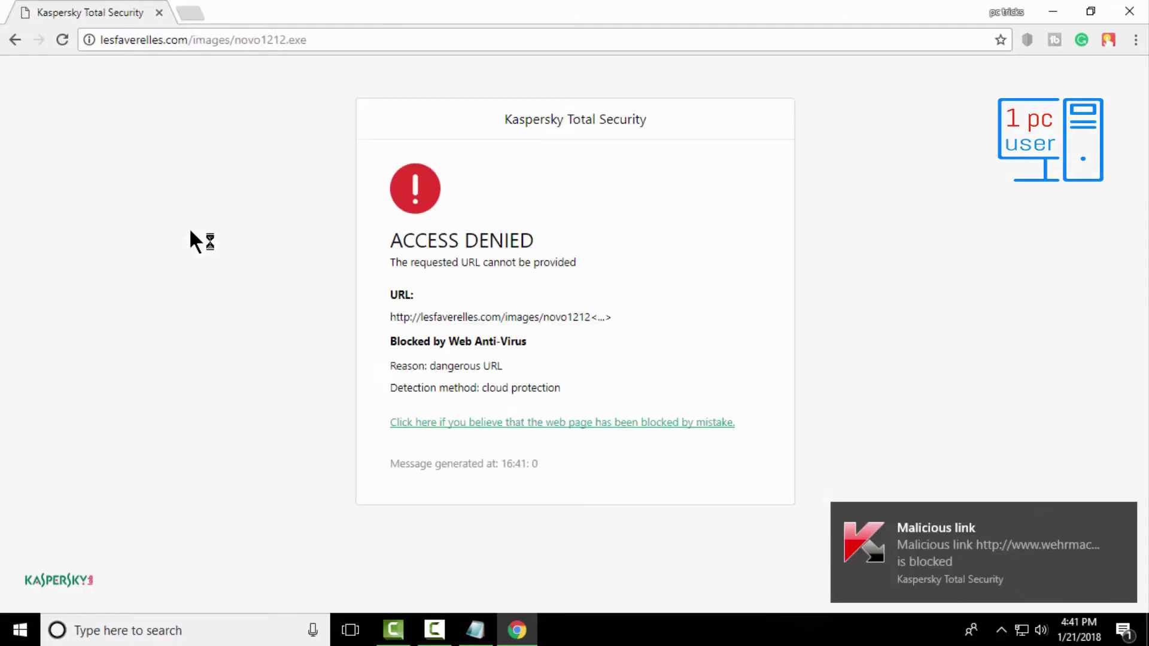
Copy 173.237.190.72/~roductel/alornewrisky/Bl-634580002.exe from the Notepad list and load it in Chrome
click(475, 630)
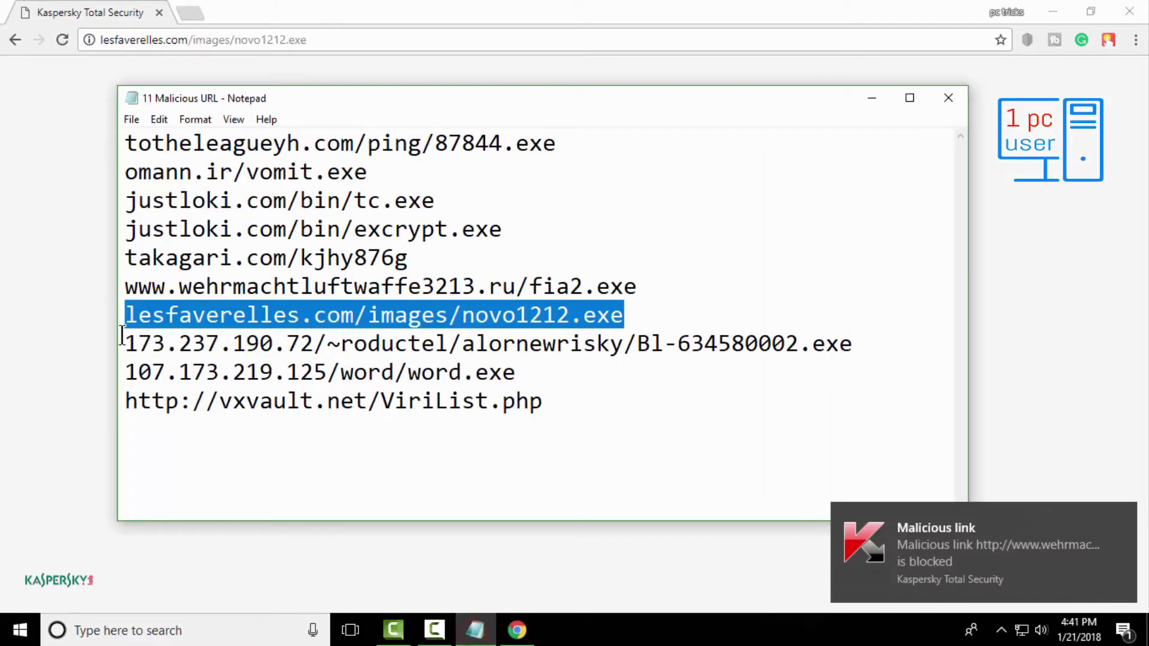
drag(121, 335, 236, 344)
click(855, 337)
key(shift+Home)
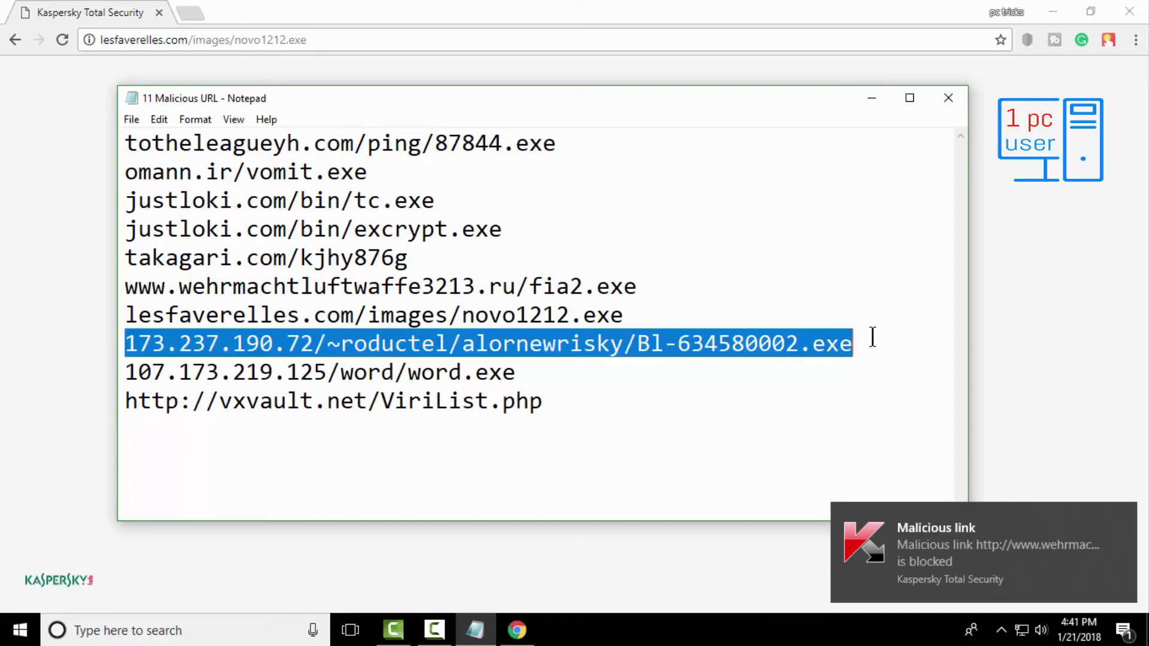
right_click(821, 351)
click(139, 27)
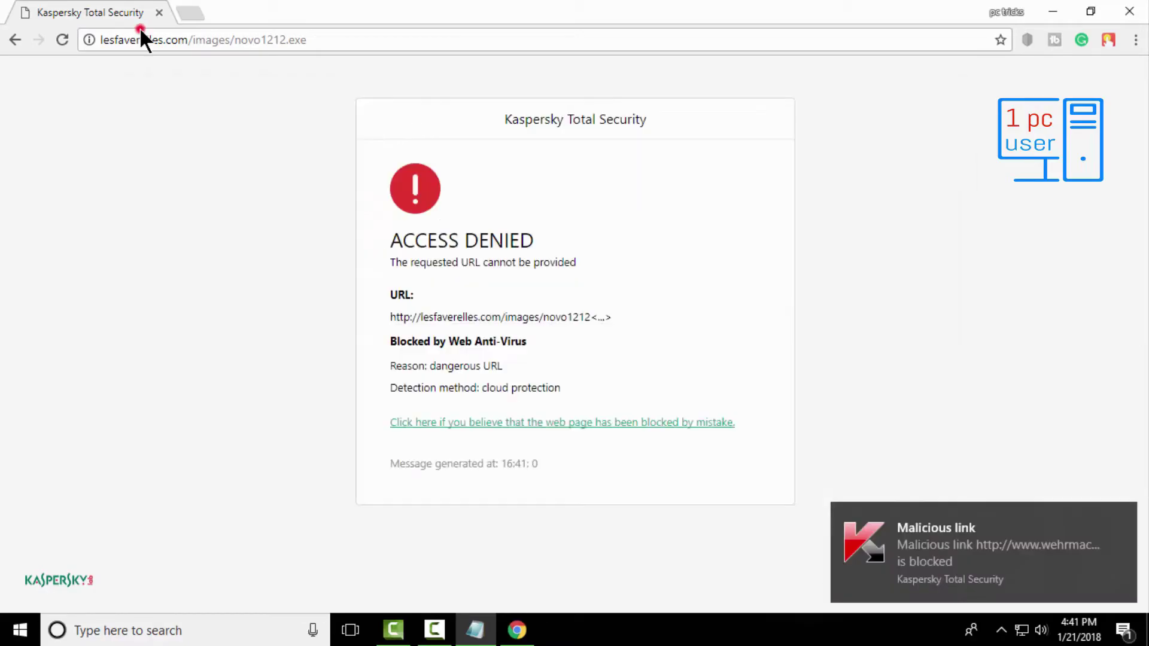
right_click(149, 40)
click(185, 131)
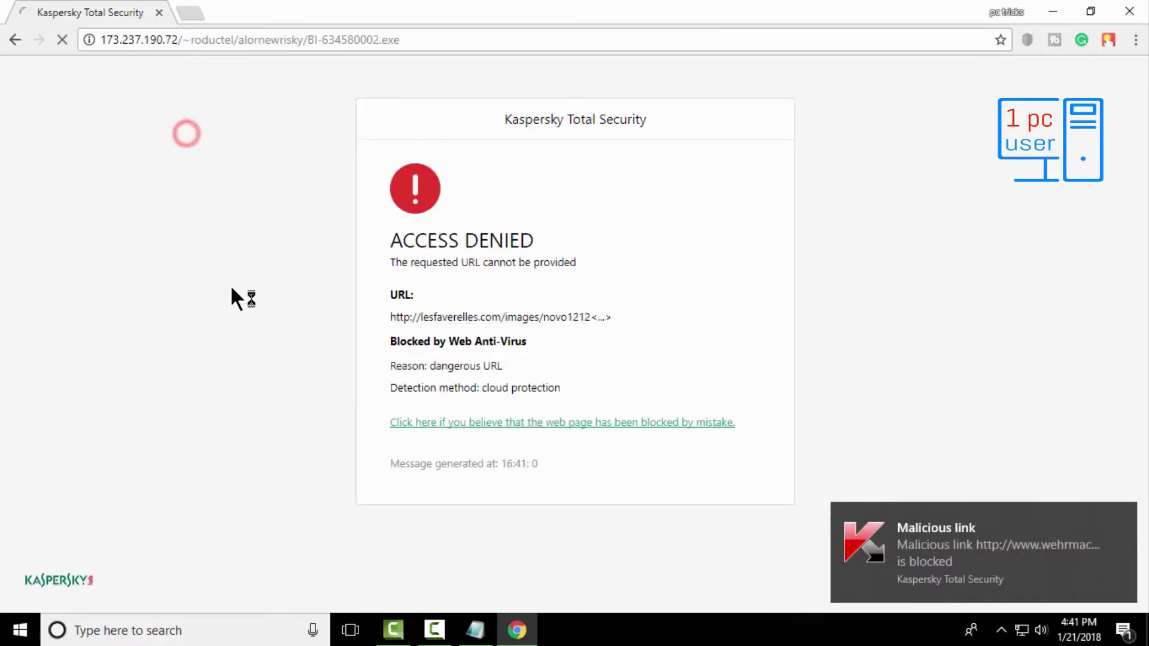
Copy 107.173.219.125/word/word.exe from the Notepad list and load it in Chrome
click(477, 631)
click(128, 374)
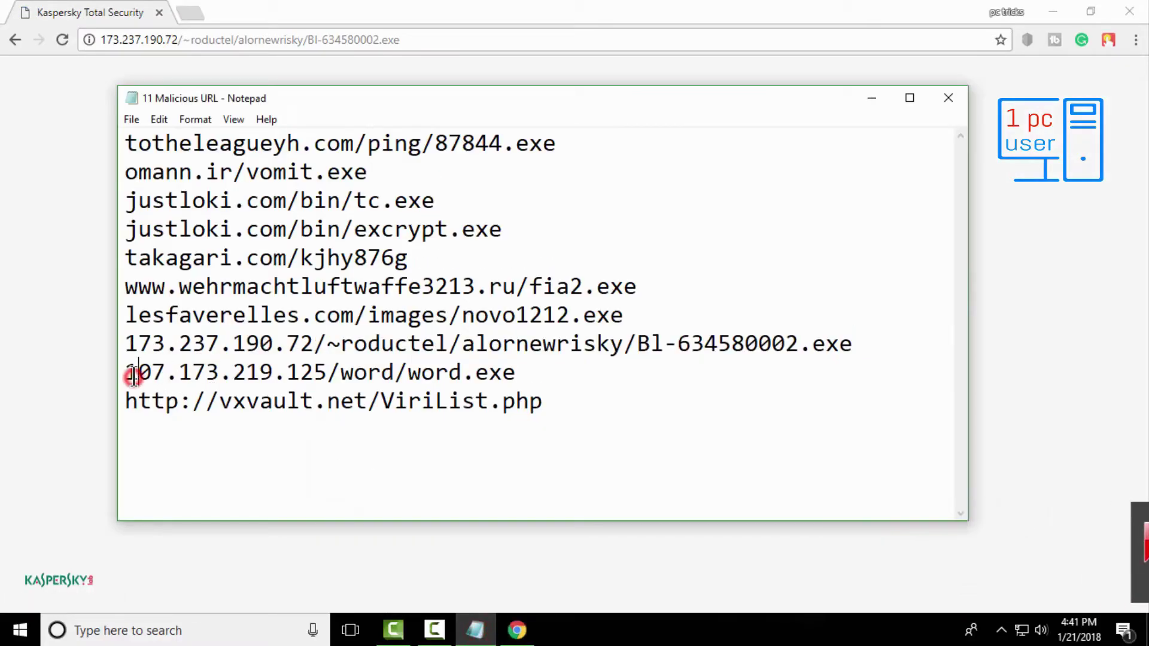
drag(127, 375, 538, 367)
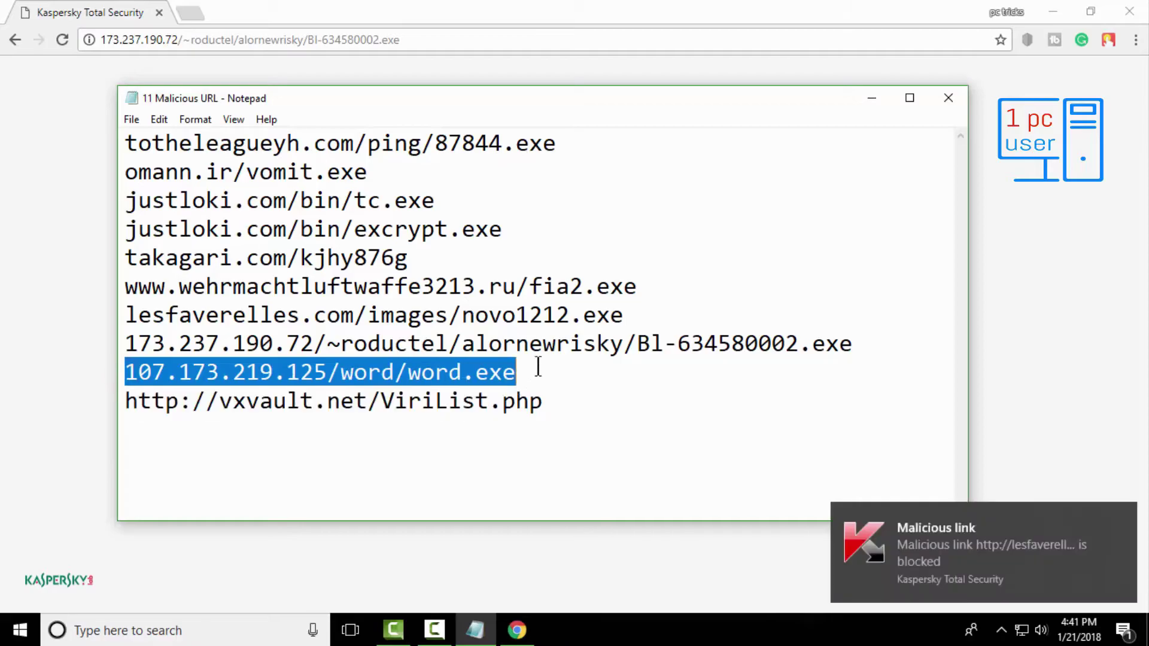
right_click(491, 367)
click(533, 426)
click(317, 31)
right_click(317, 30)
click(354, 136)
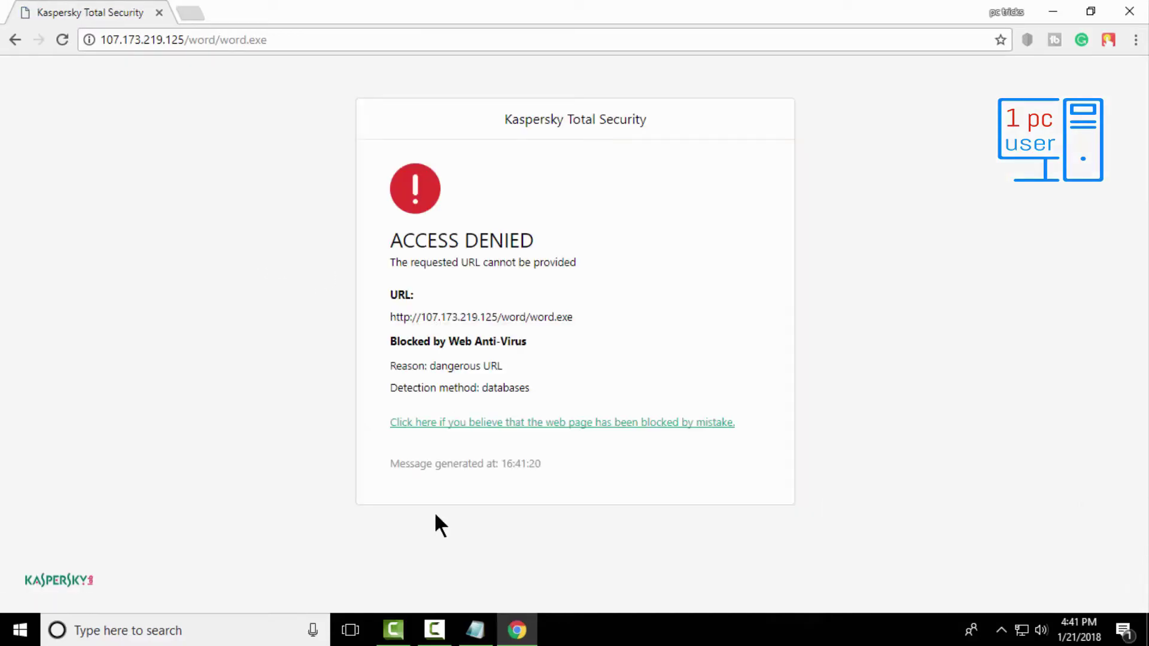
click(474, 634)
drag(124, 401, 555, 405)
right_click(524, 402)
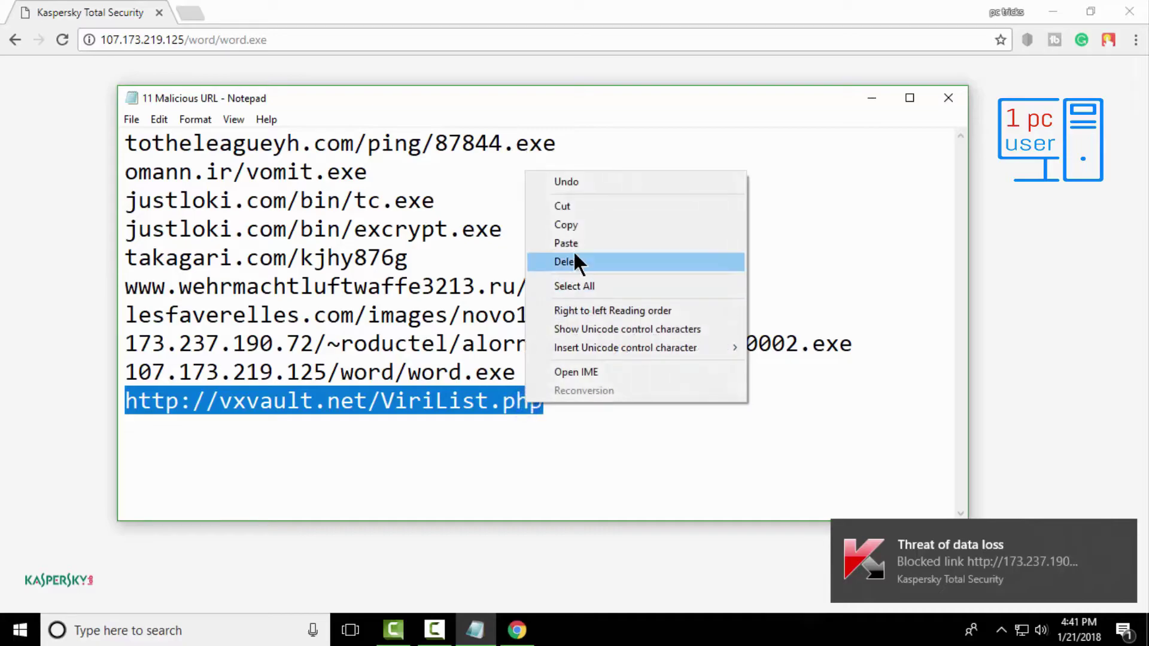
click(581, 222)
right_click(215, 41)
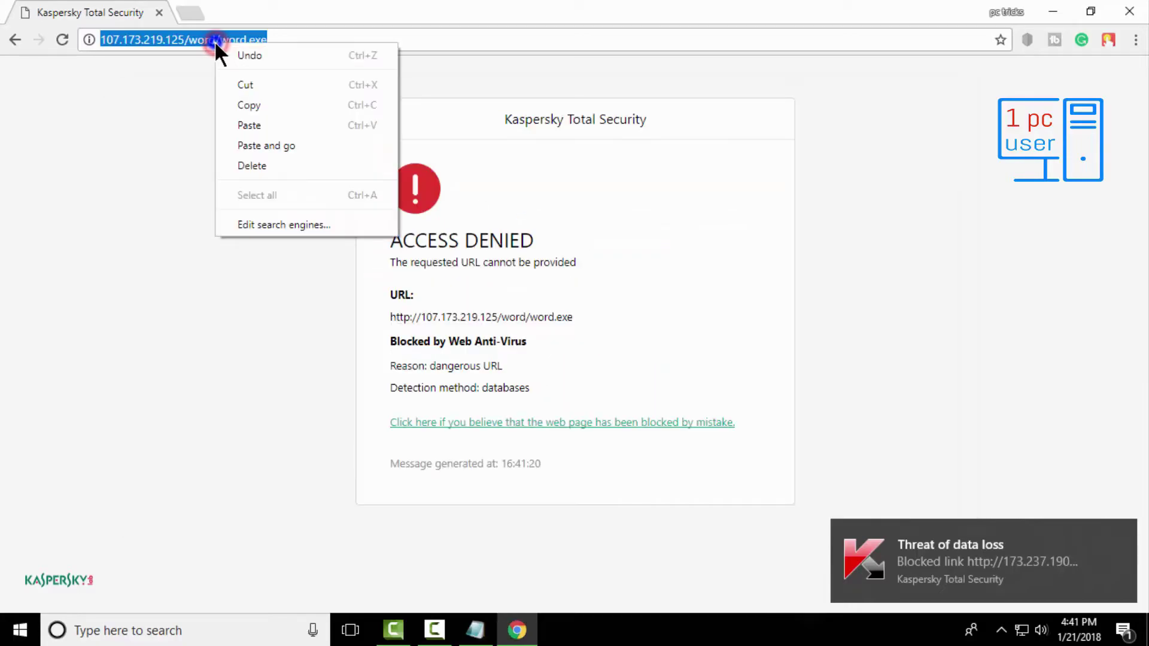
click(264, 146)
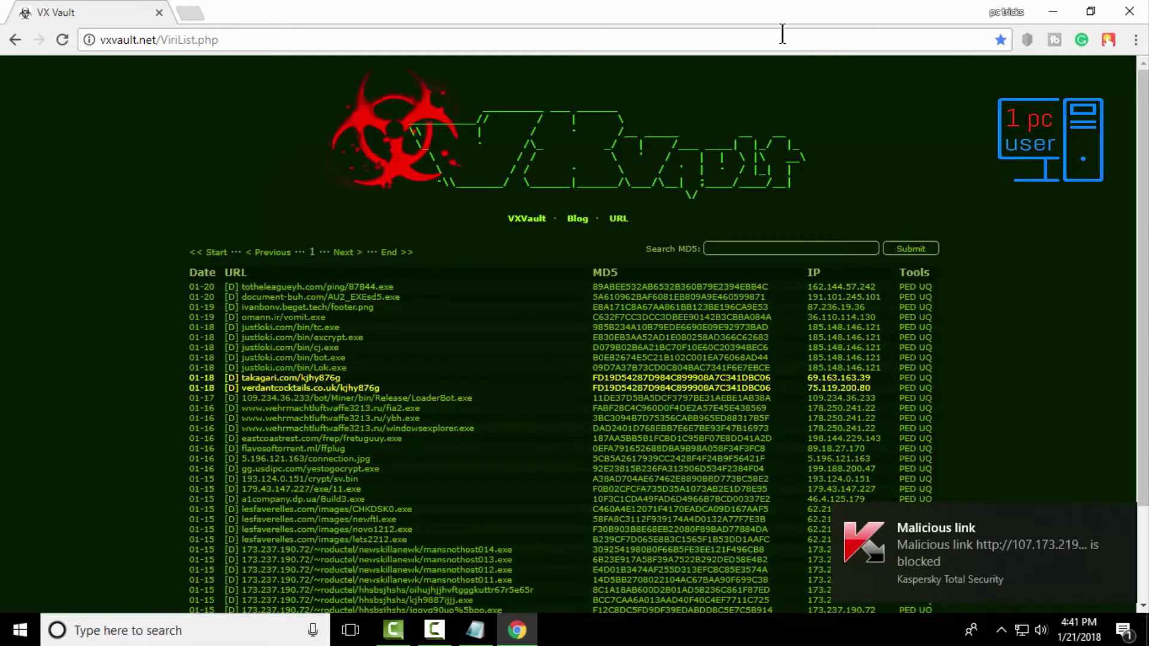
click(466, 633)
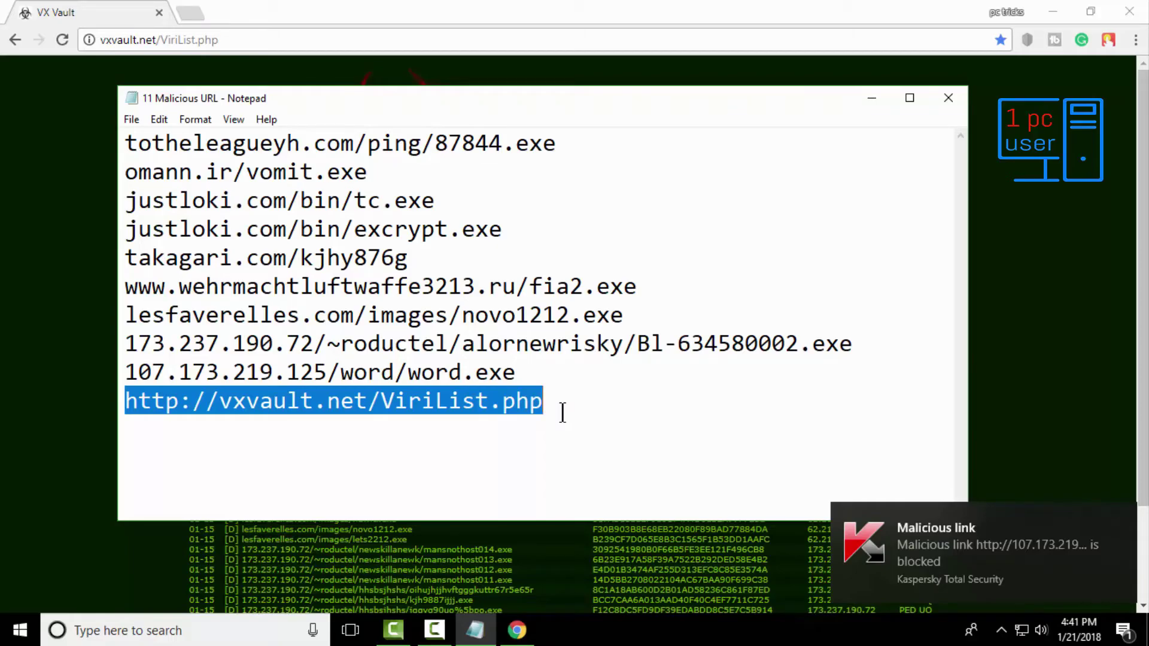
key(Delete)
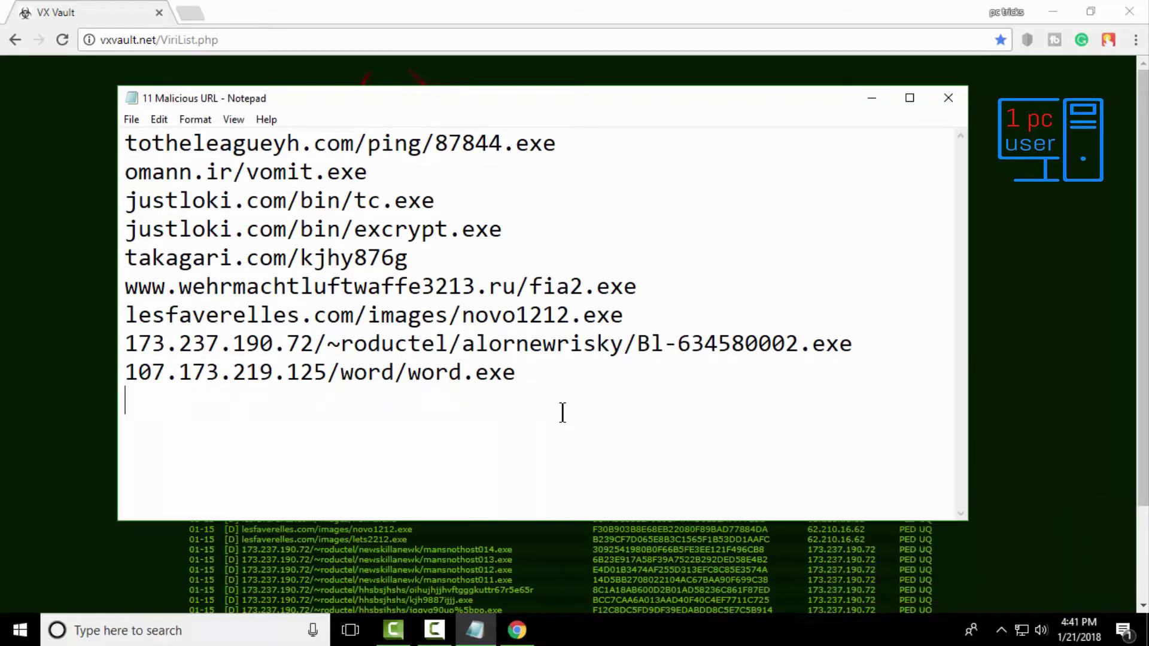
click(1129, 12)
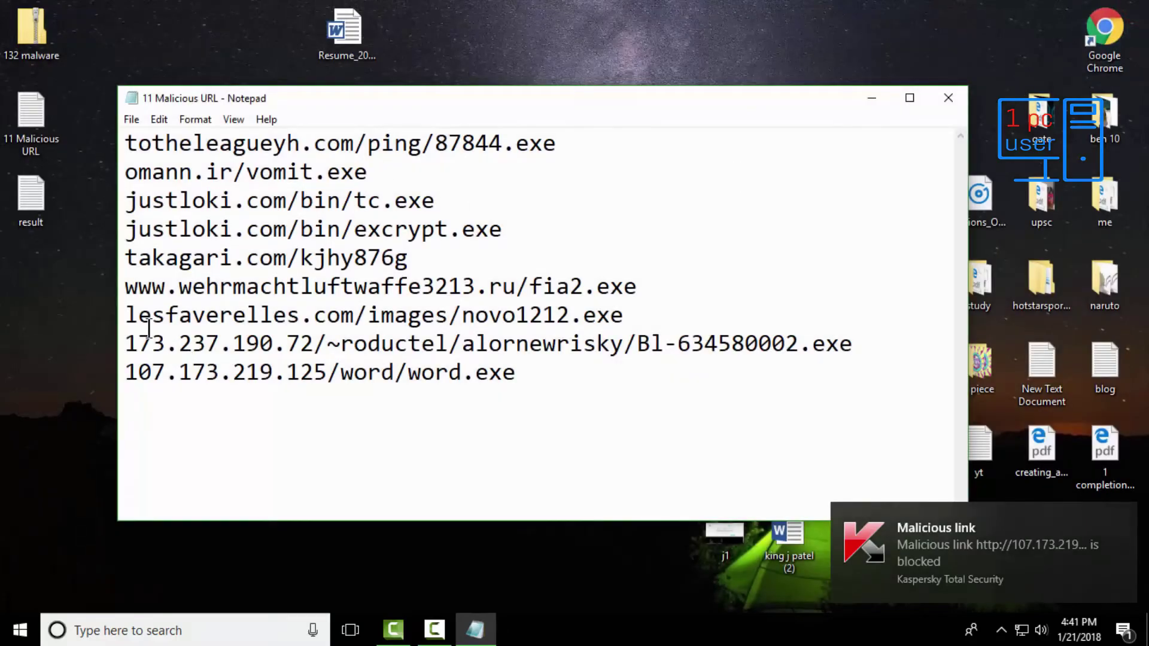
Open the result file from the desktop, enter 100% for web protection, and minimize its window
double_click(30, 197)
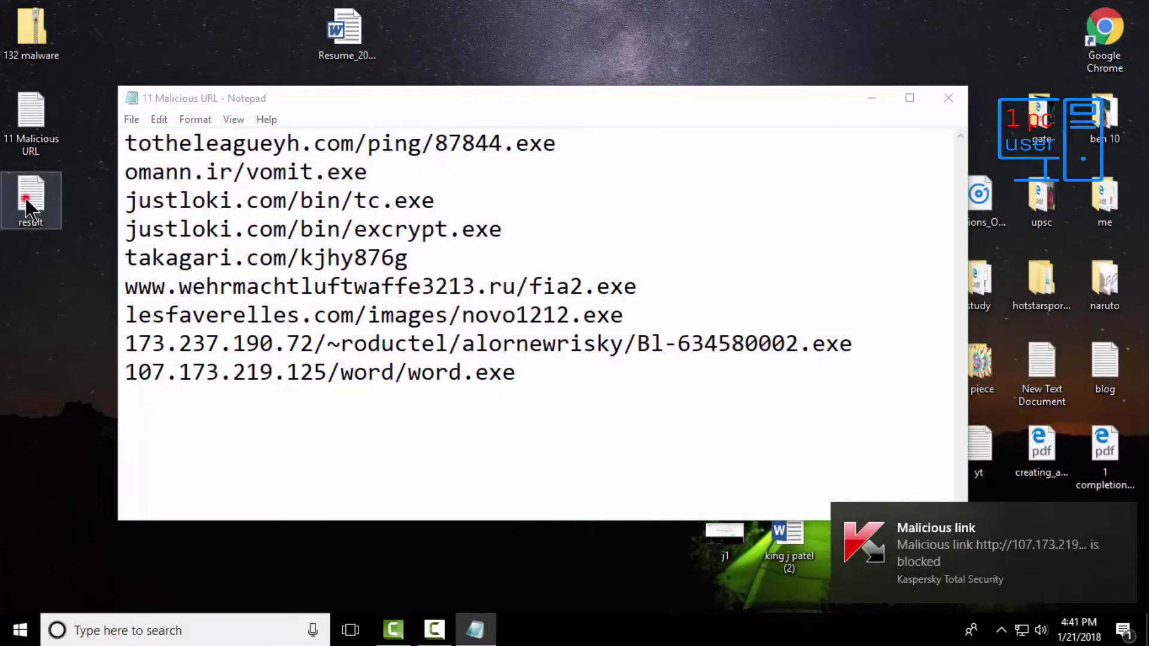
click(395, 175)
text(100%)
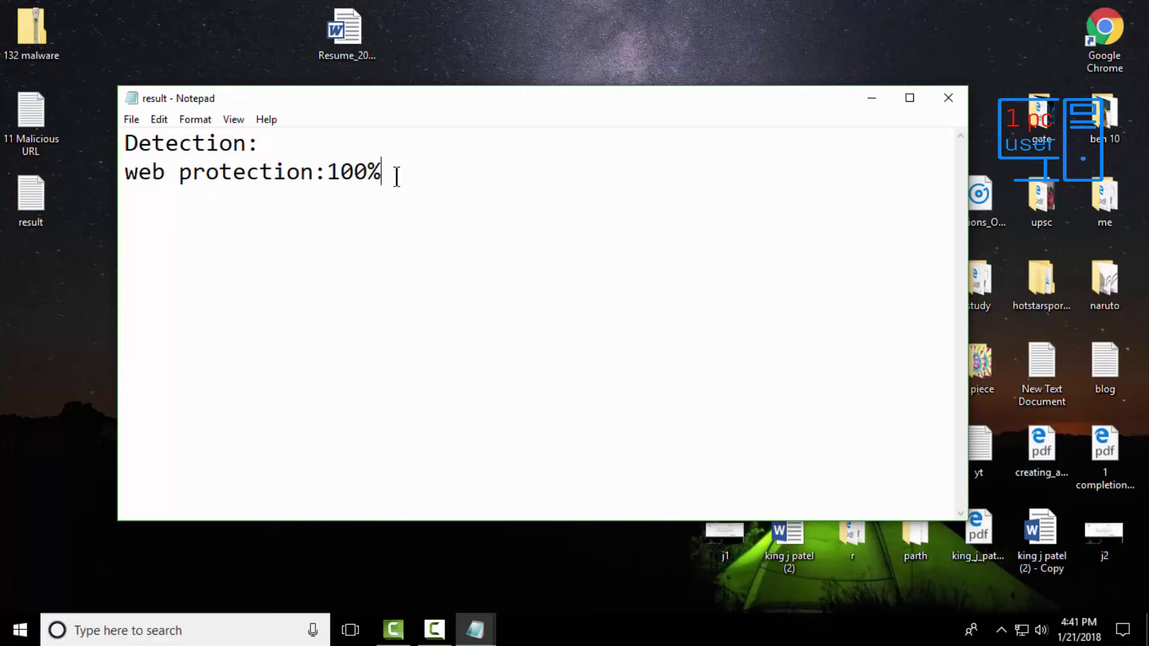
click(878, 96)
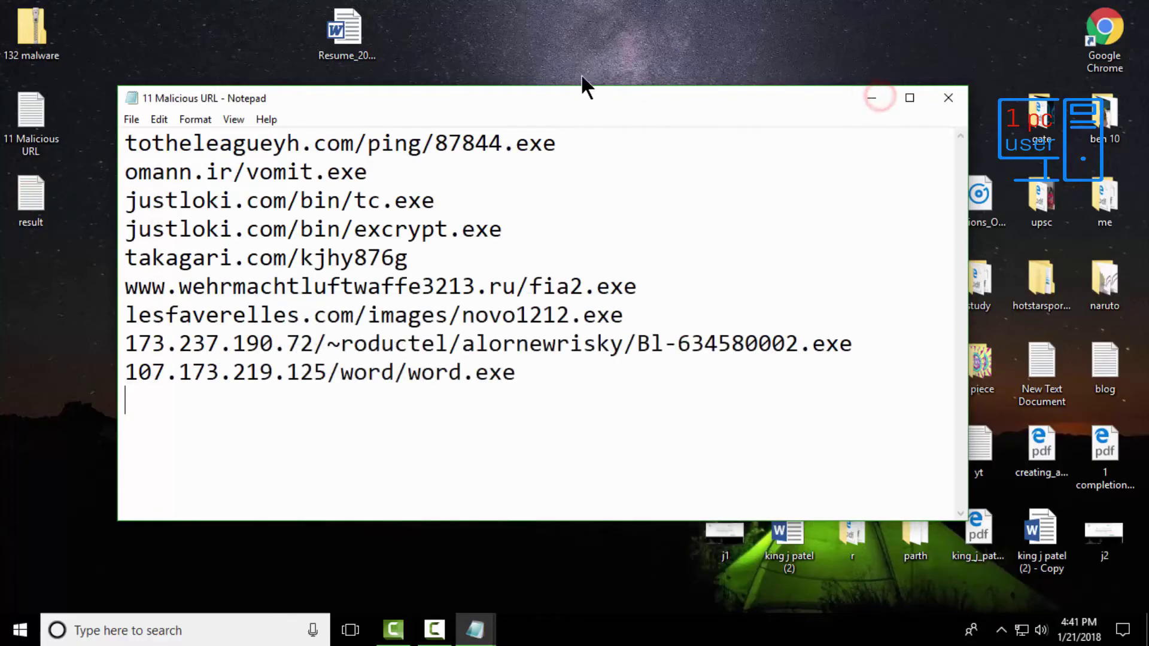
Close the 11 Malicious URL list in Notepad and answer its save prompt, leaving the result file open
click(867, 96)
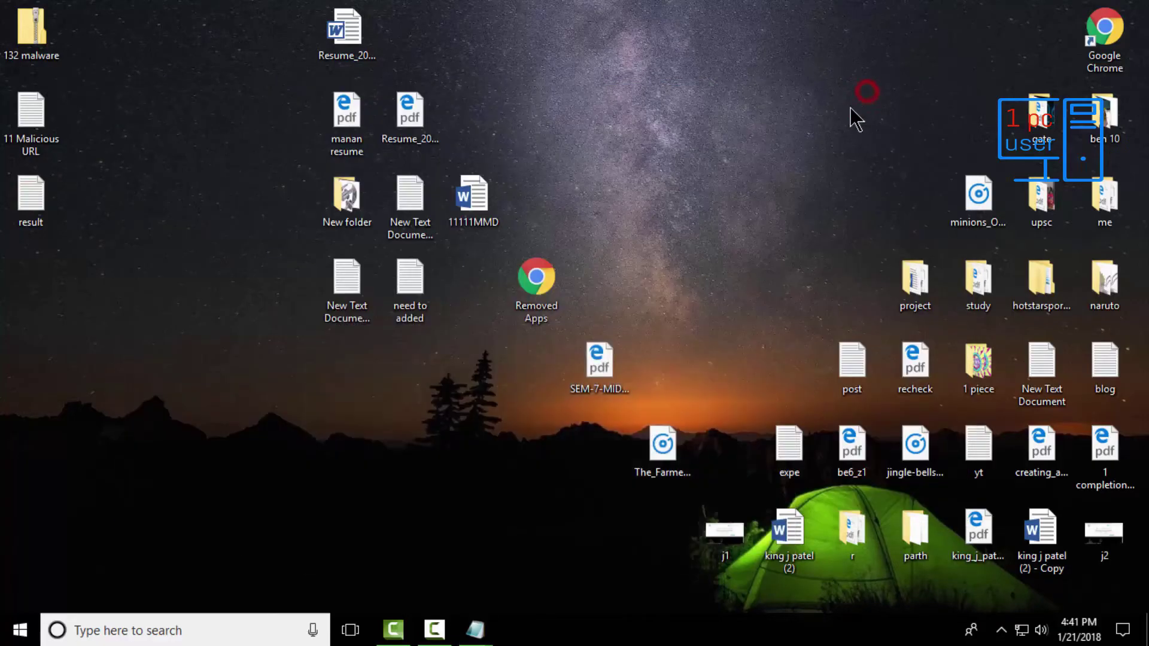
mouse_move(474, 628)
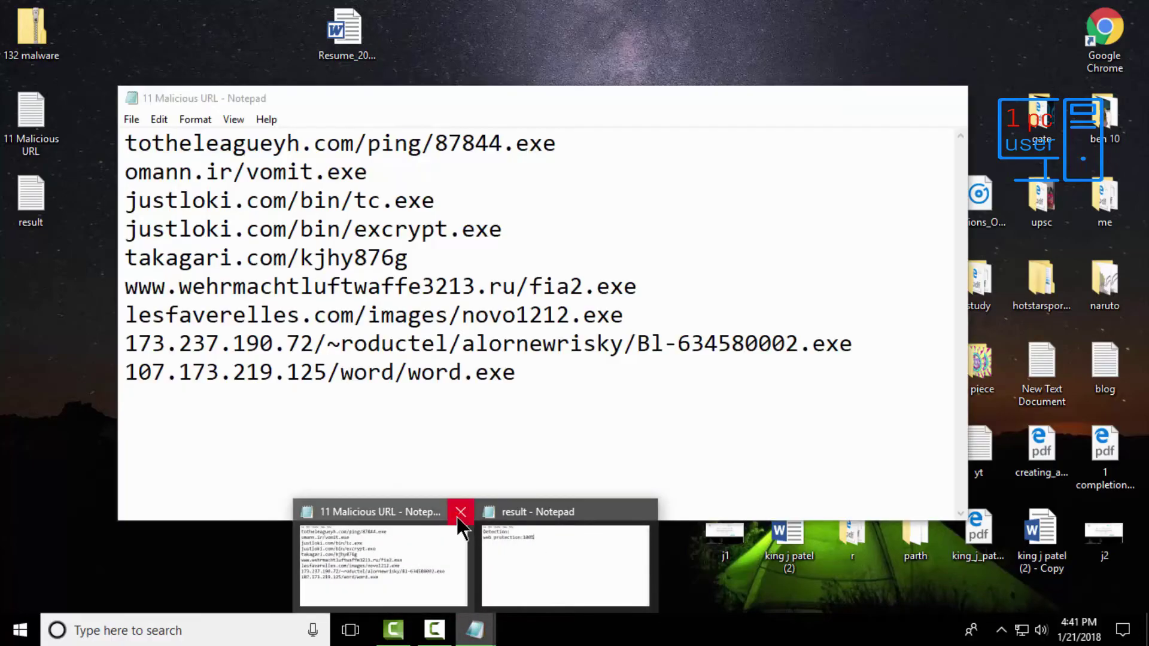
click(458, 512)
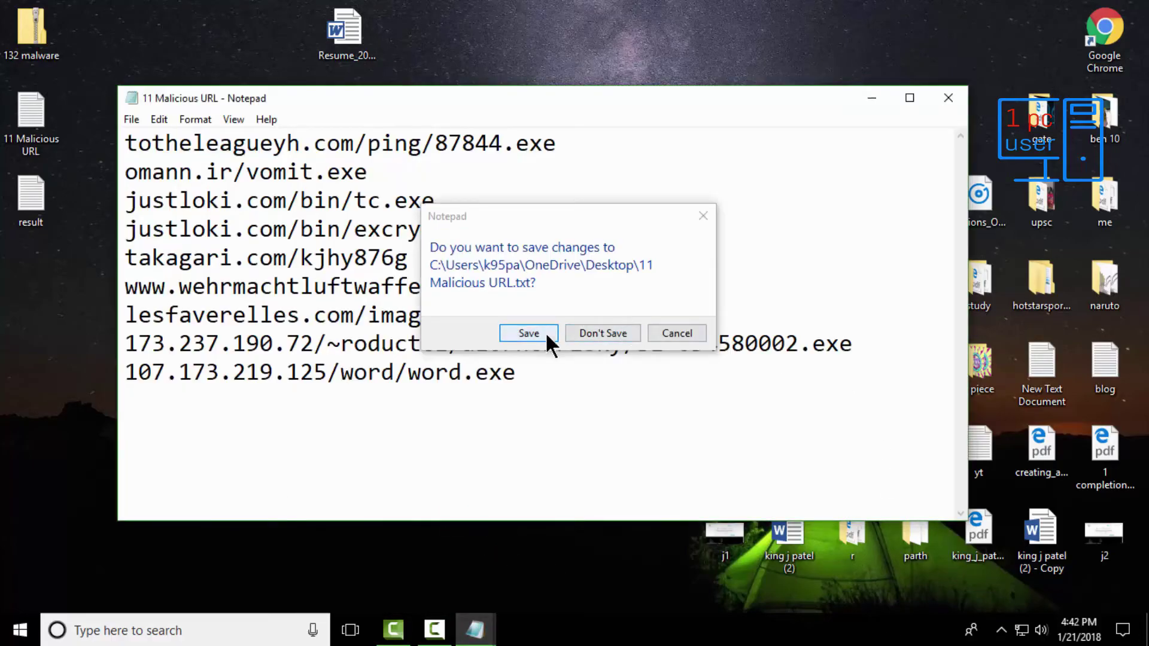
click(574, 337)
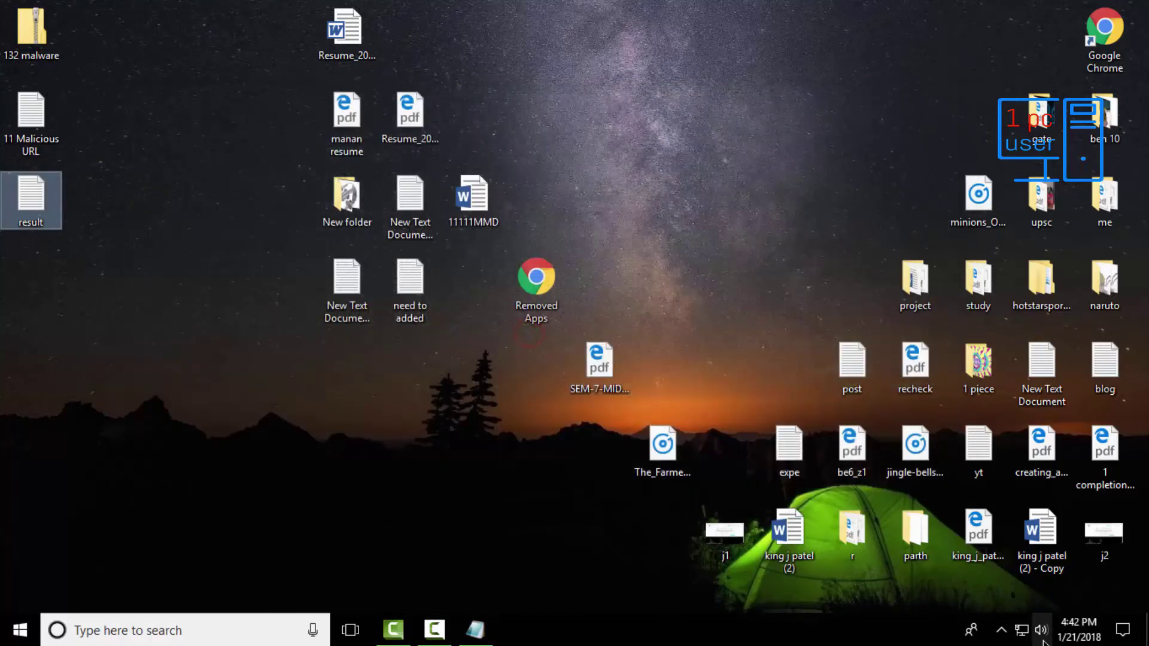
Pause Kaspersky Total Security's protection for the specified time of 30 minutes
click(1000, 629)
right_click(964, 563)
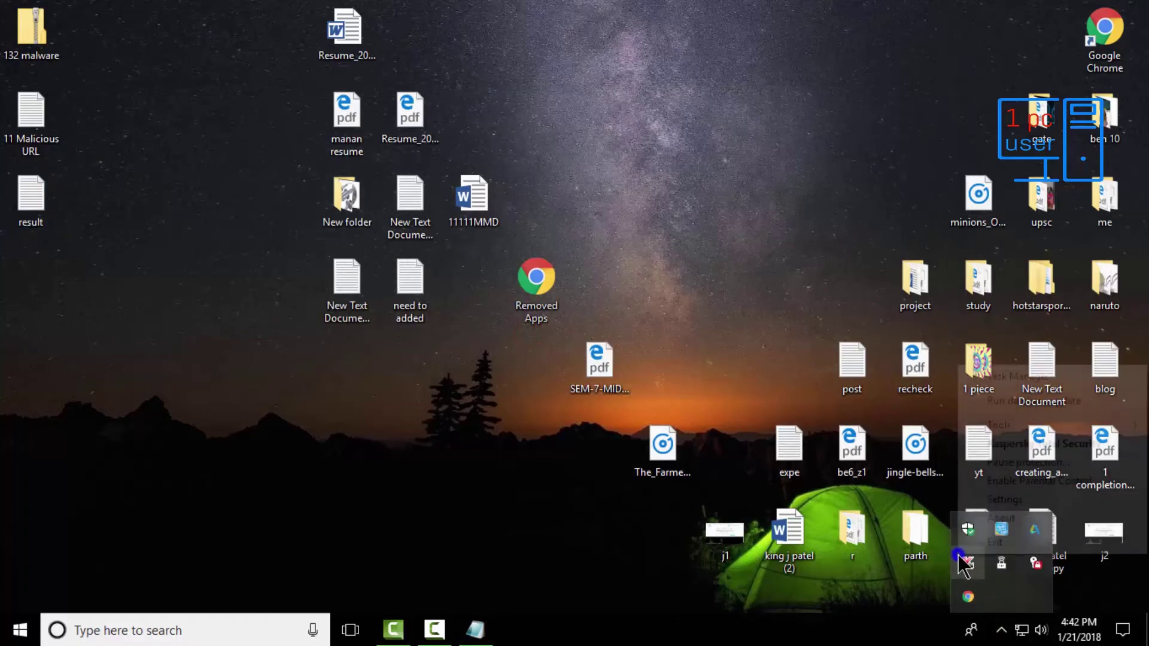
mouse_move(1036, 419)
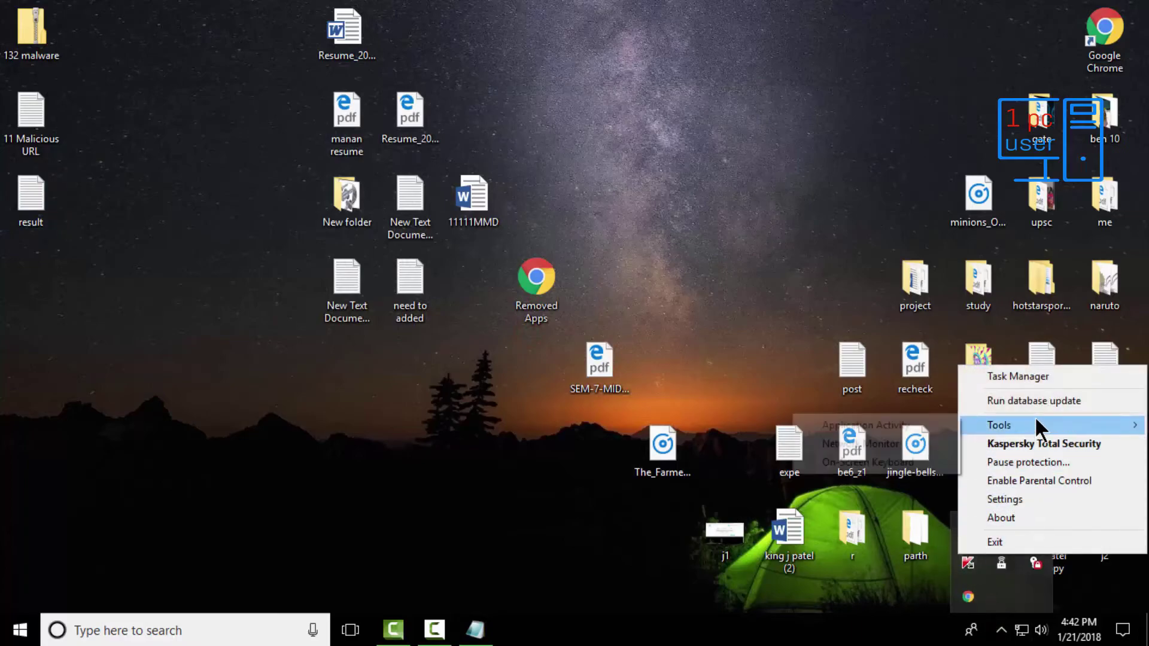
click(1035, 462)
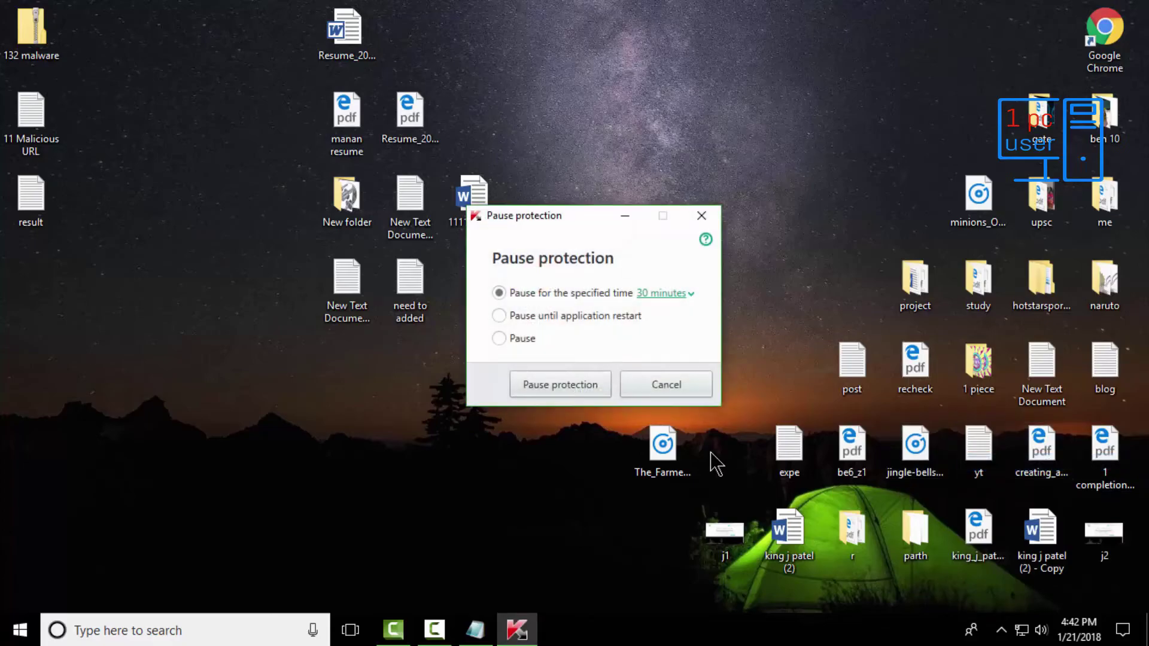
click(551, 386)
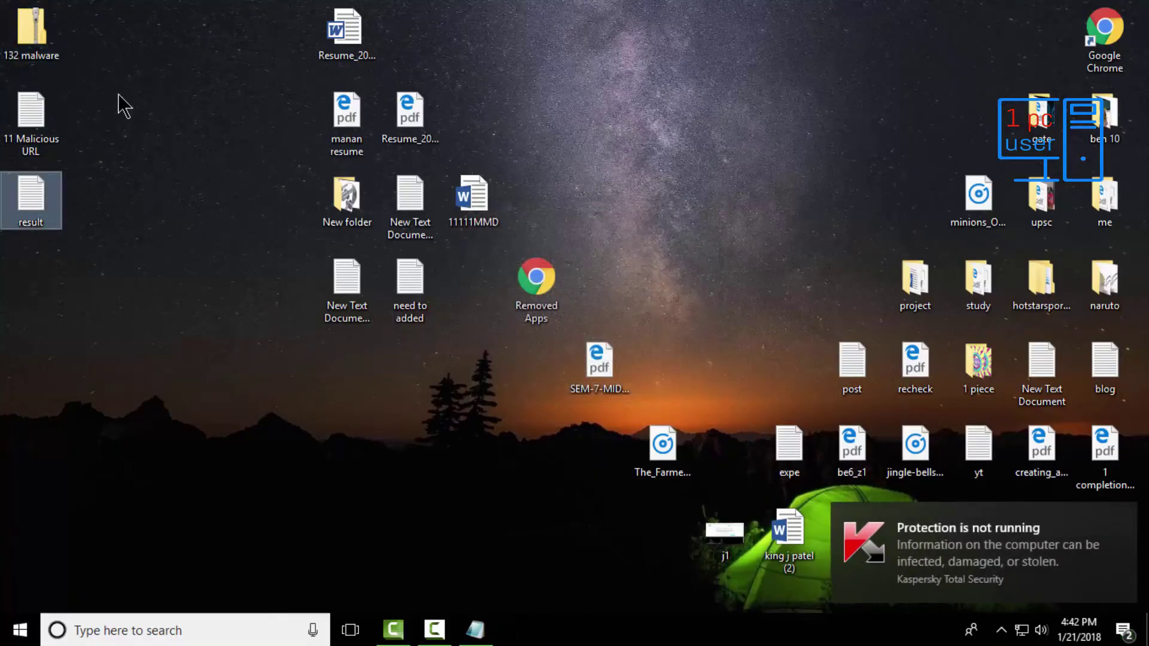
Extract the 132 malware archive directly onto the desktop with 7-Zip
click(29, 34)
right_click(28, 32)
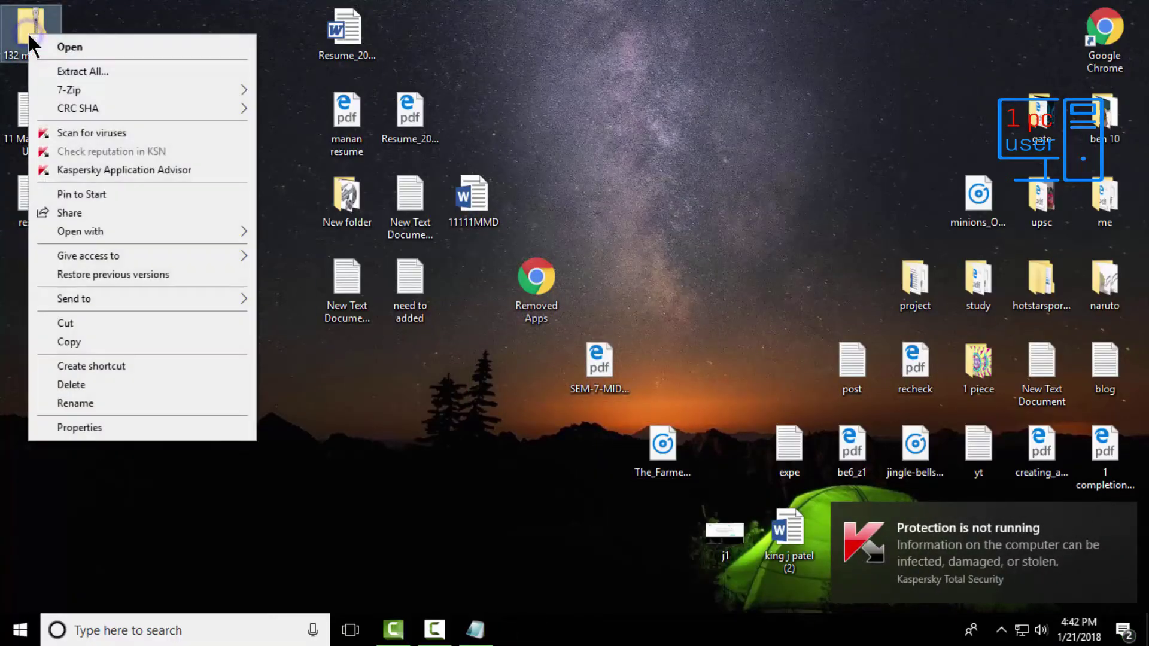
mouse_move(83, 88)
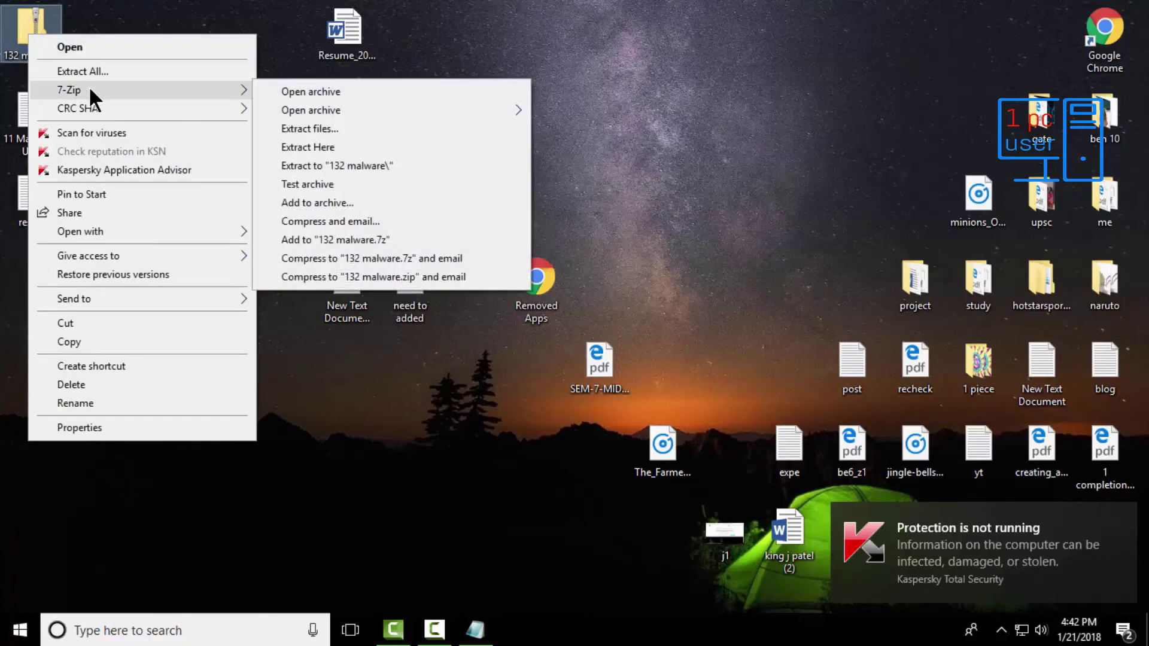
click(329, 146)
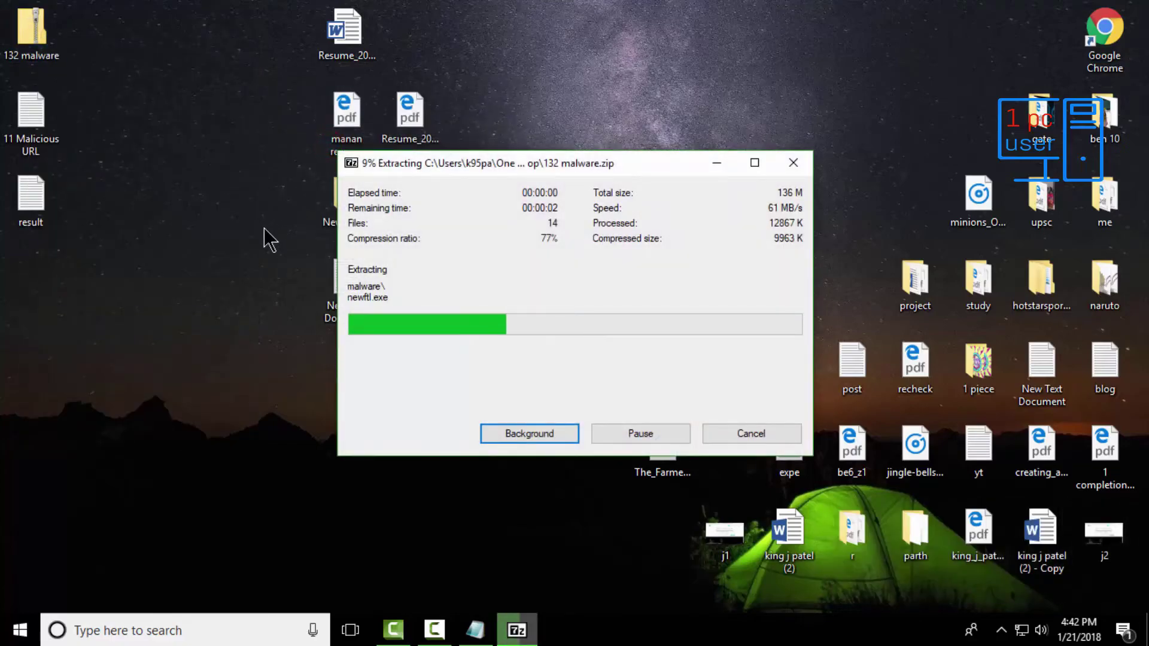
Open the extracted malware folder on the desktop and scan the folder for viruses with Kaspersky
double_click(46, 286)
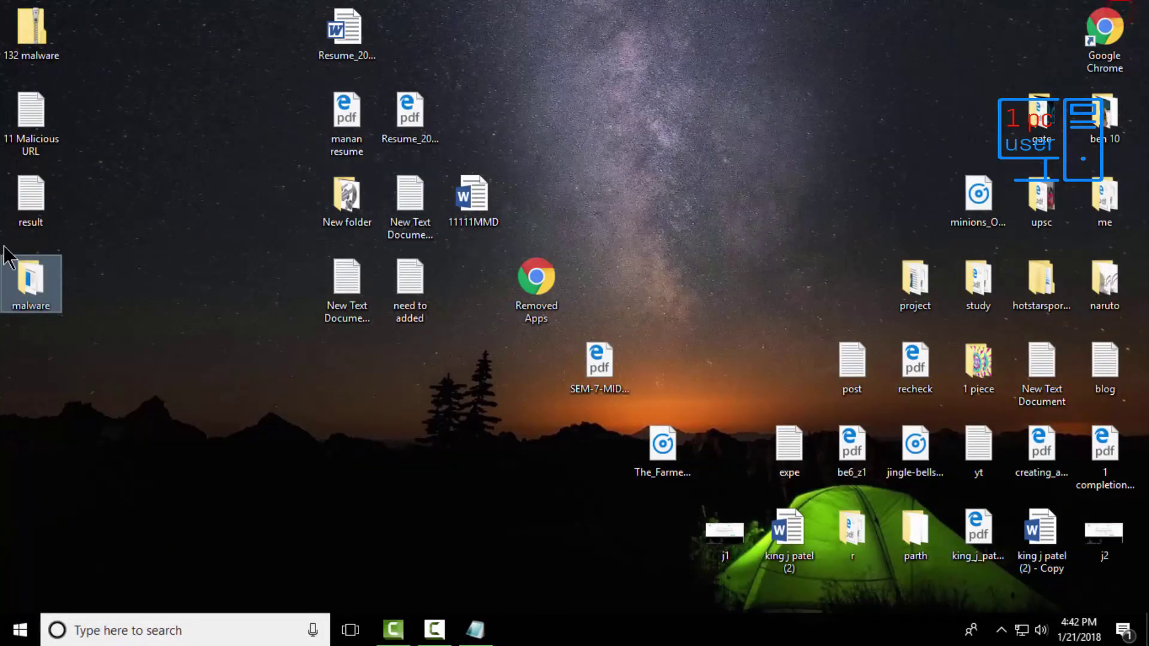
right_click(31, 274)
click(114, 207)
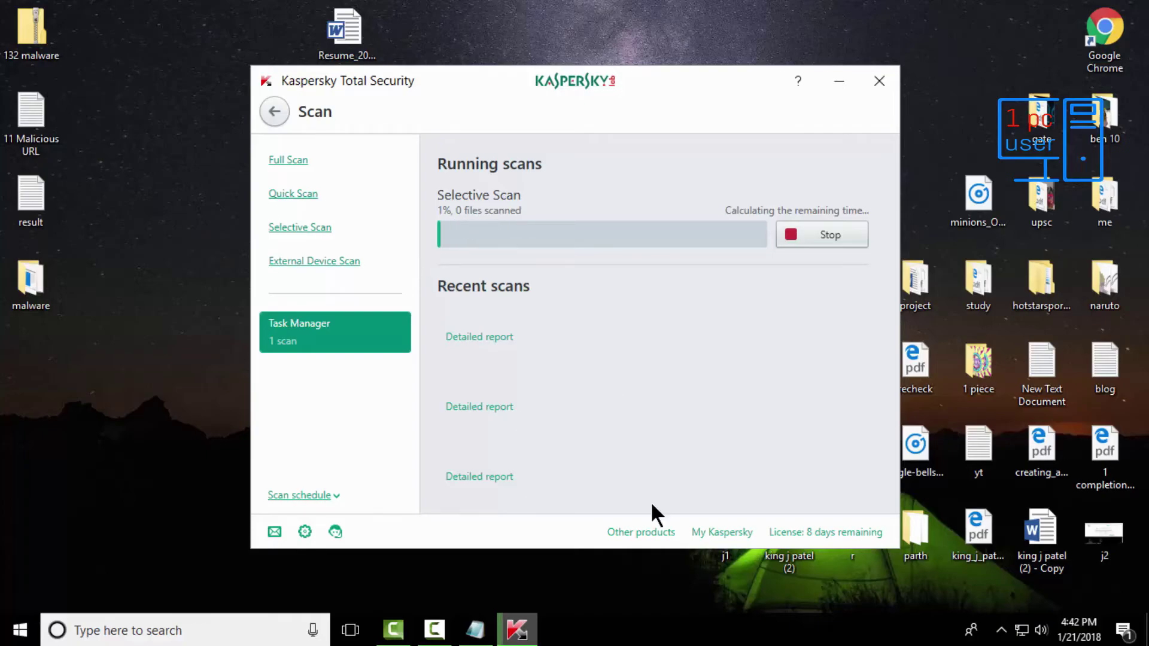
Examine Kaspersky's CPU, memory and disk usage during the scan in Windows Task Manager, and close Task Manager
right_click(619, 631)
click(662, 546)
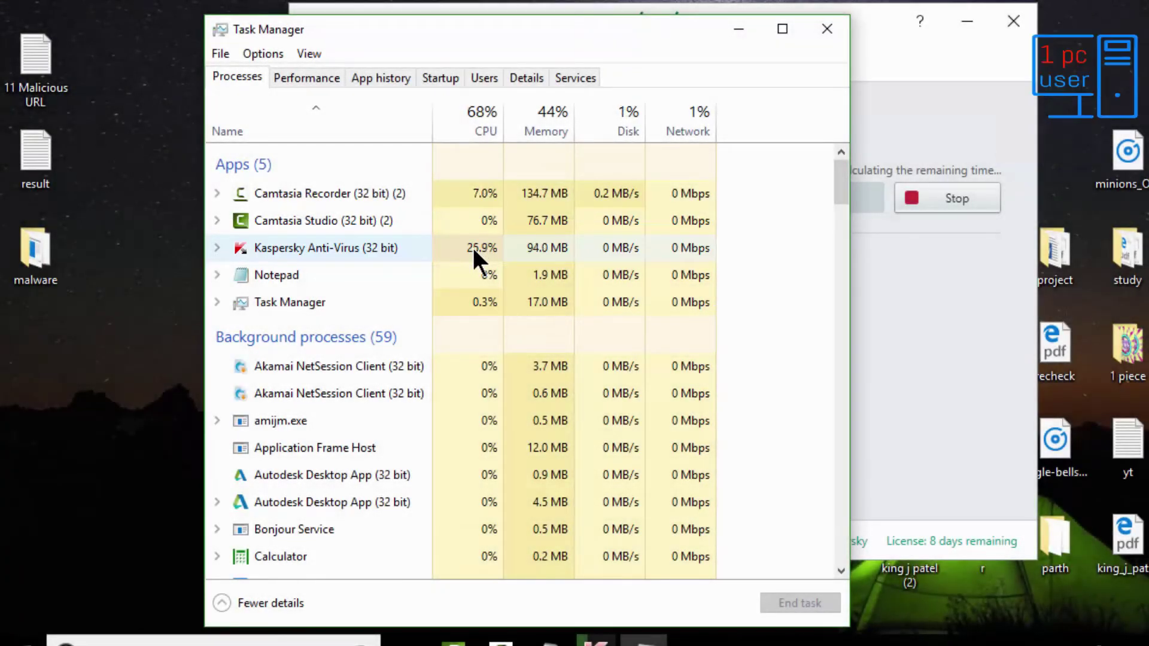
scroll(472, 249, down, 5)
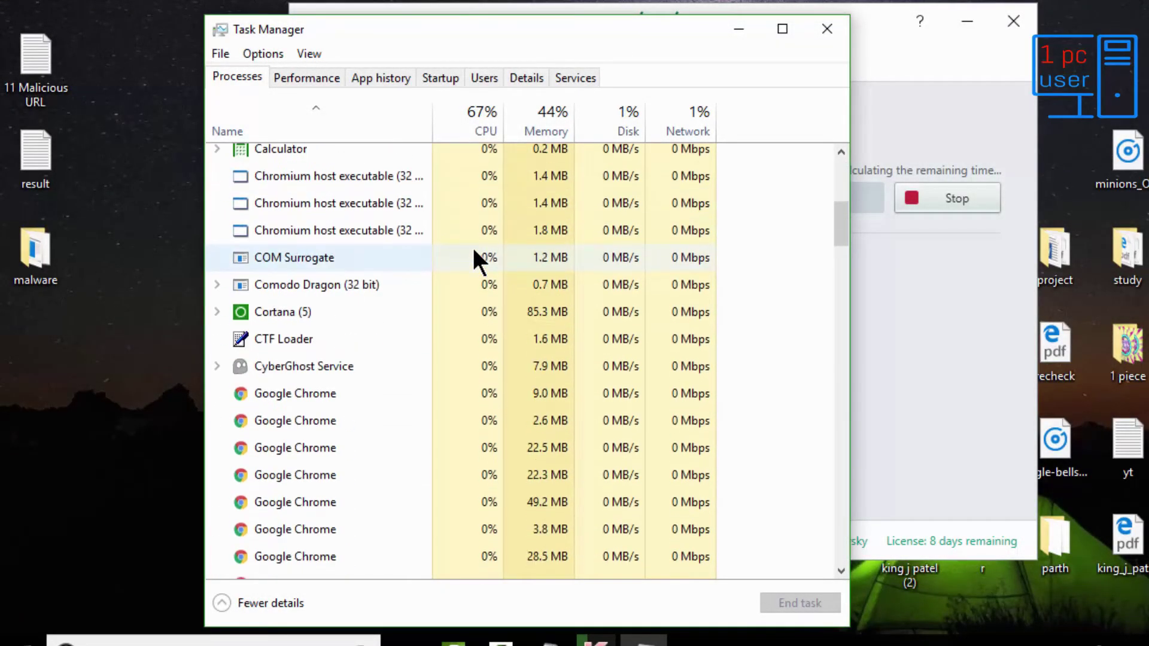
scroll(473, 251, down, 7)
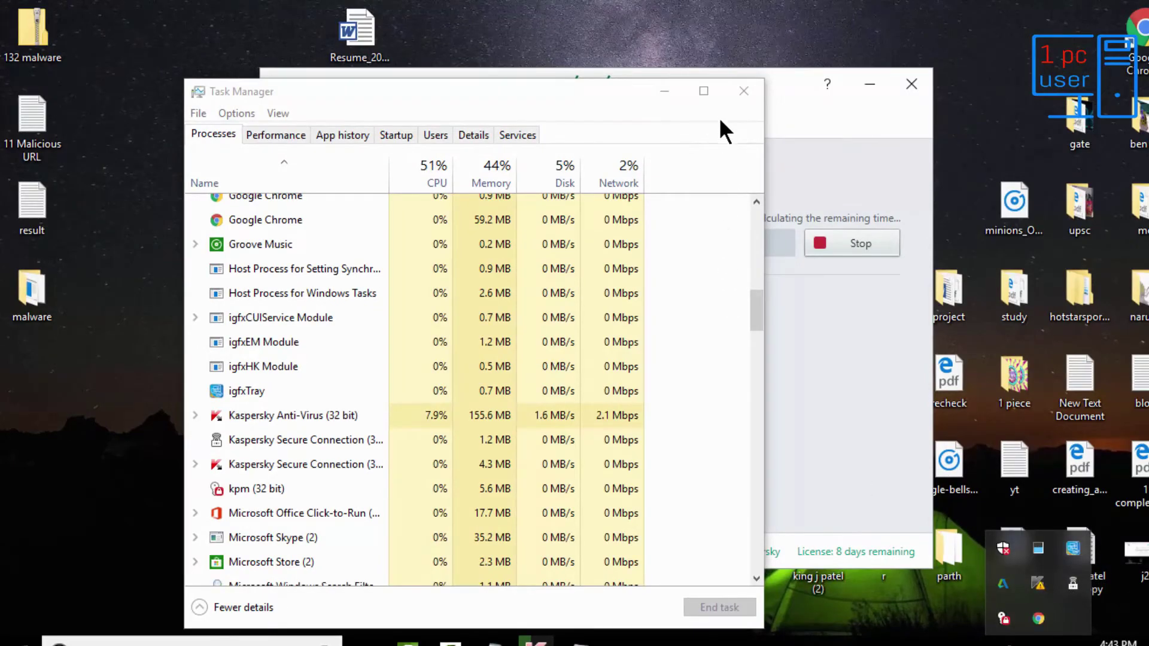
click(742, 92)
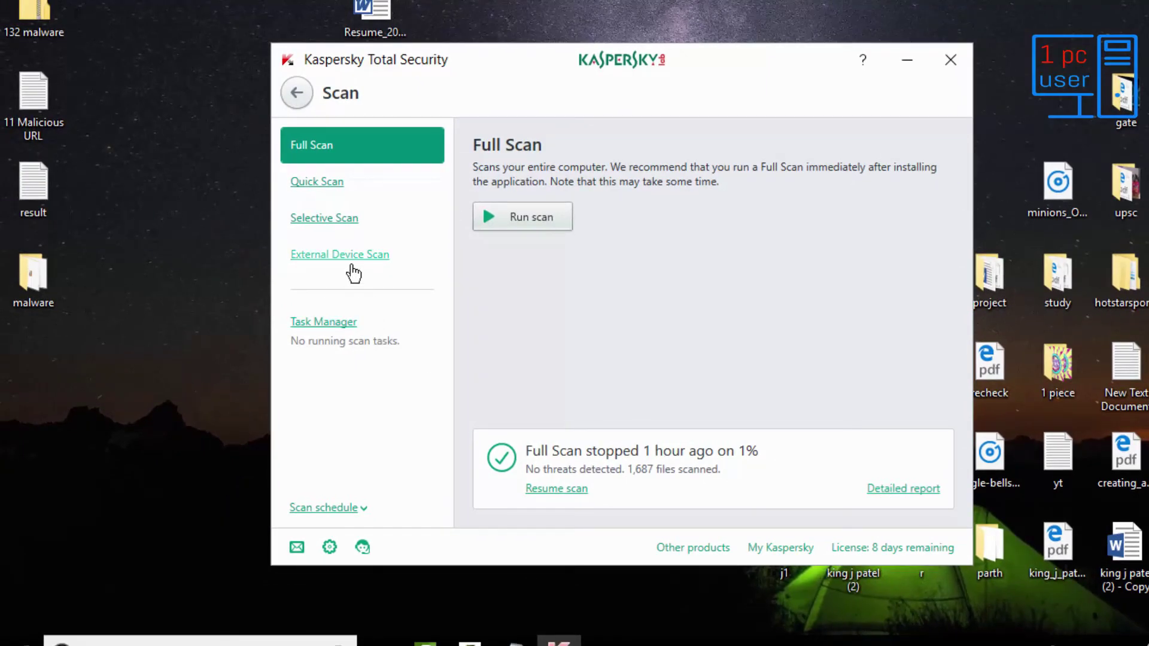
Check the running and recent scans in Kaspersky's scan Task Manager and expand the recent scans list
click(332, 321)
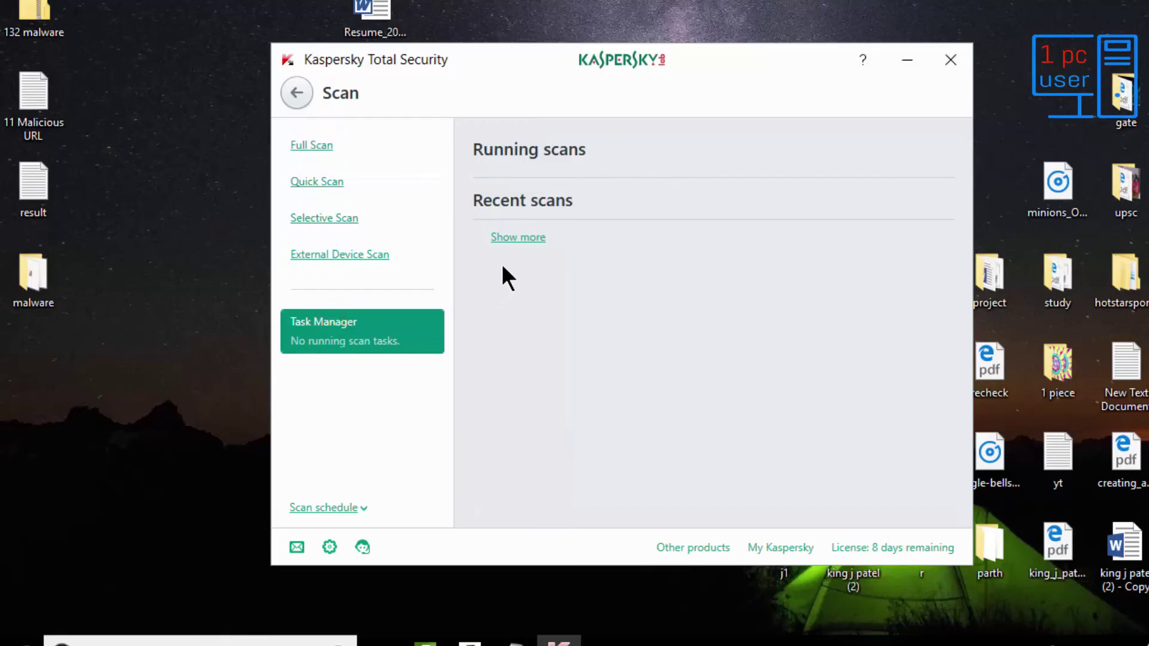
click(535, 199)
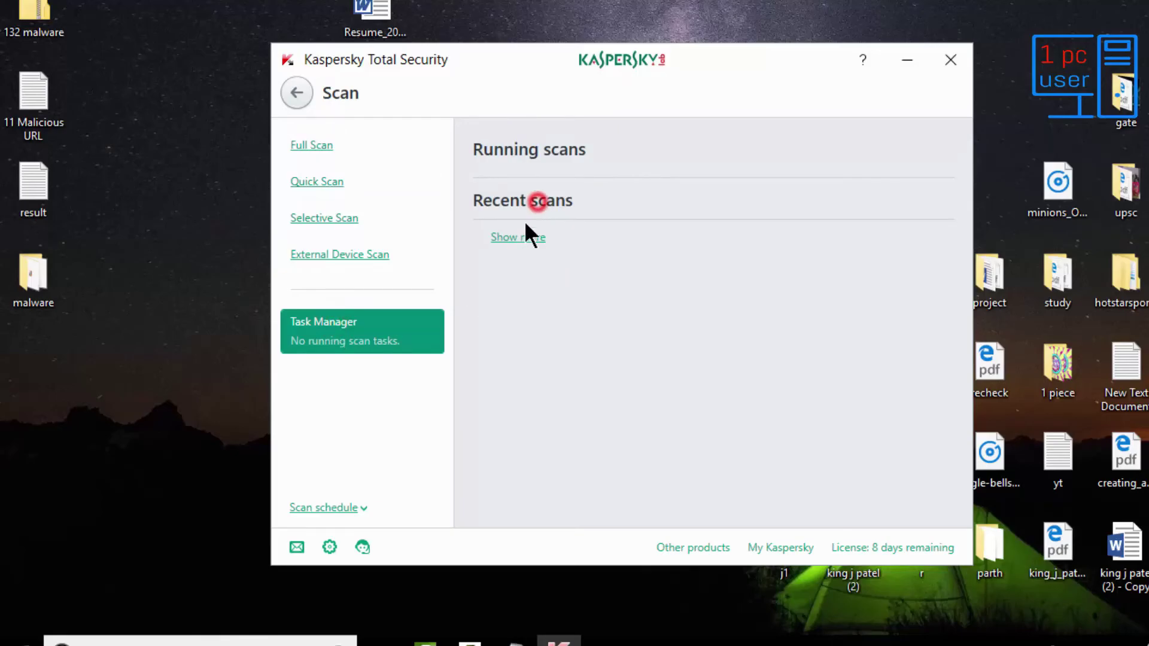
click(521, 236)
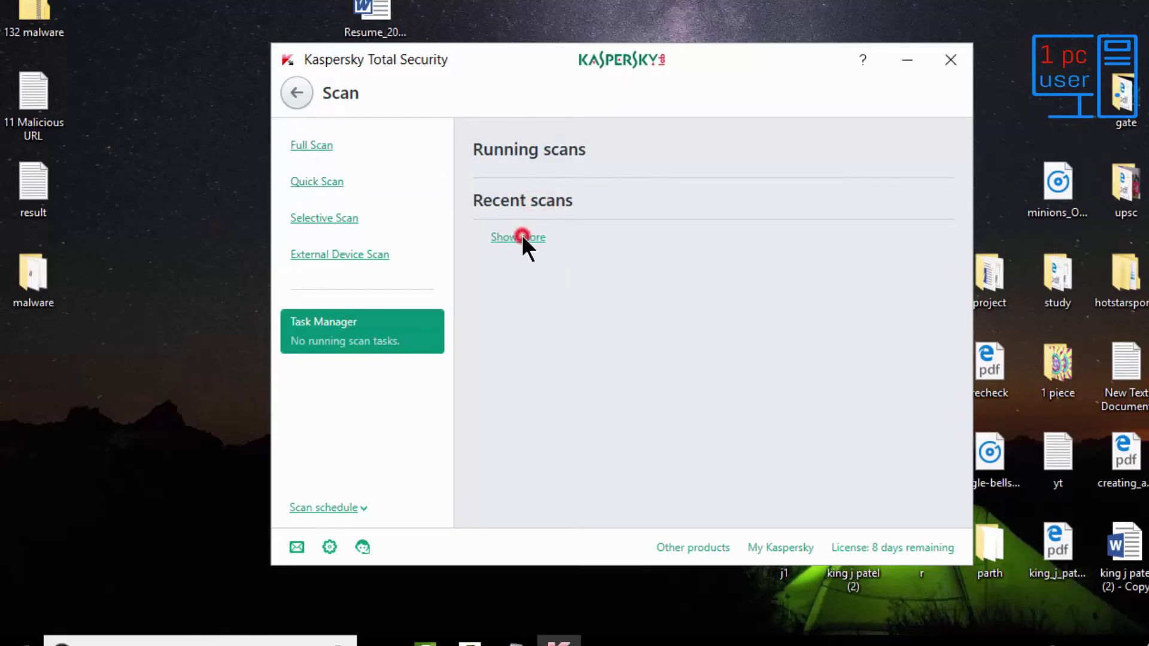
Open the malware folder on the desktop to view the remaining files, and resume Kaspersky's protection
double_click(52, 291)
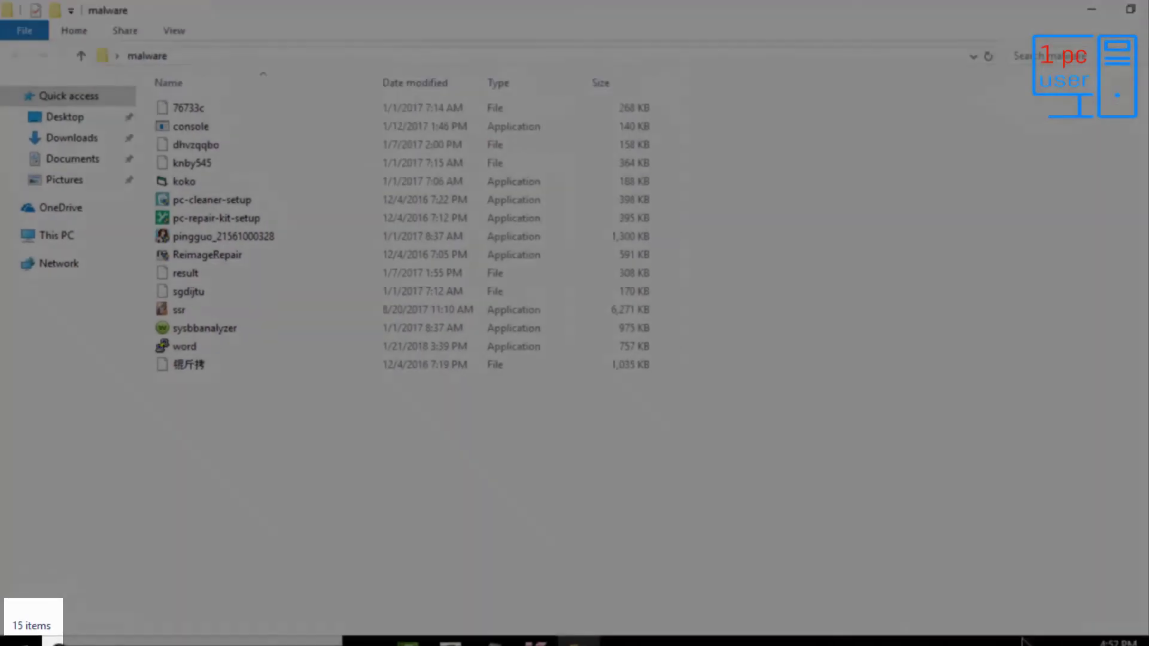
click(1030, 641)
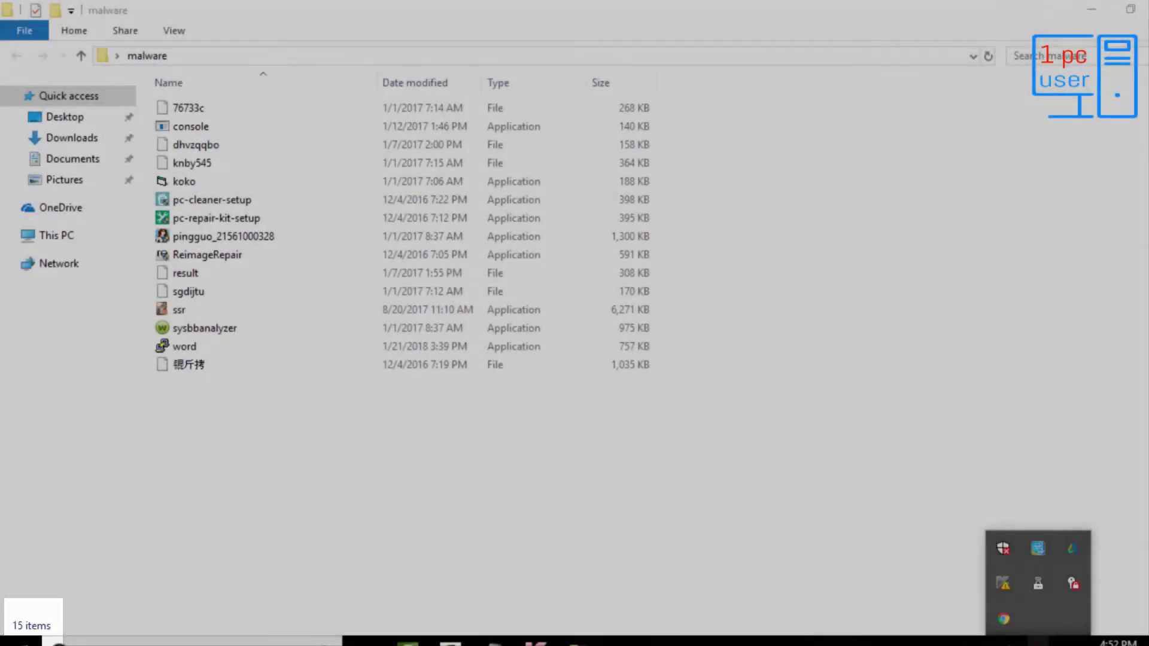
right_click(1003, 584)
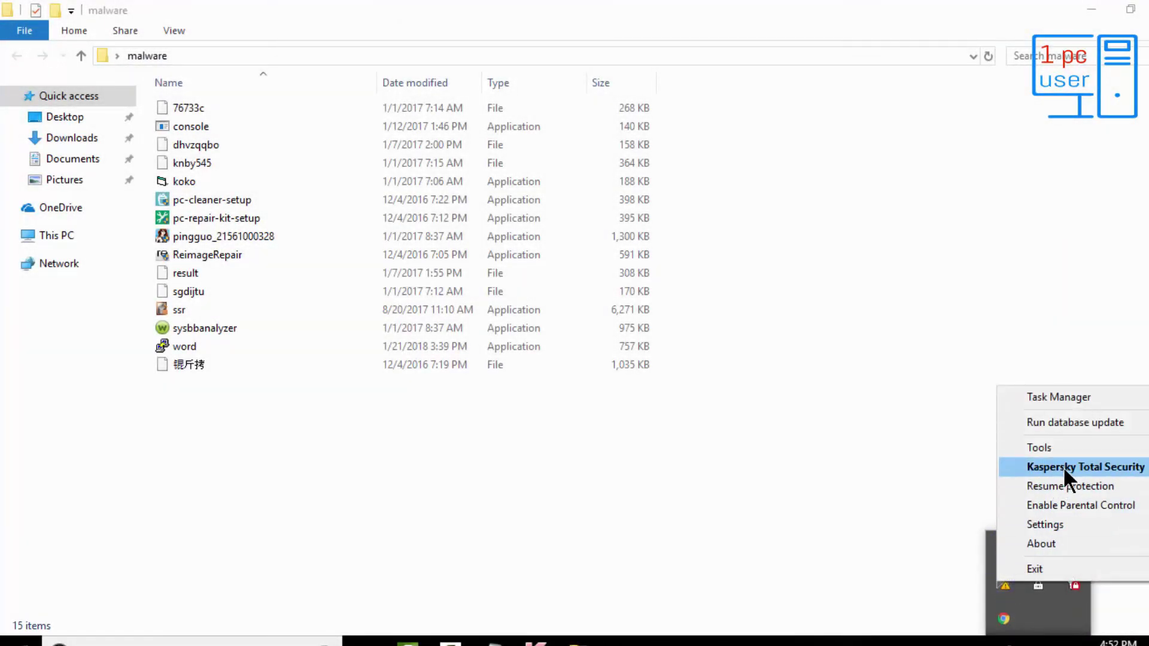
click(1070, 486)
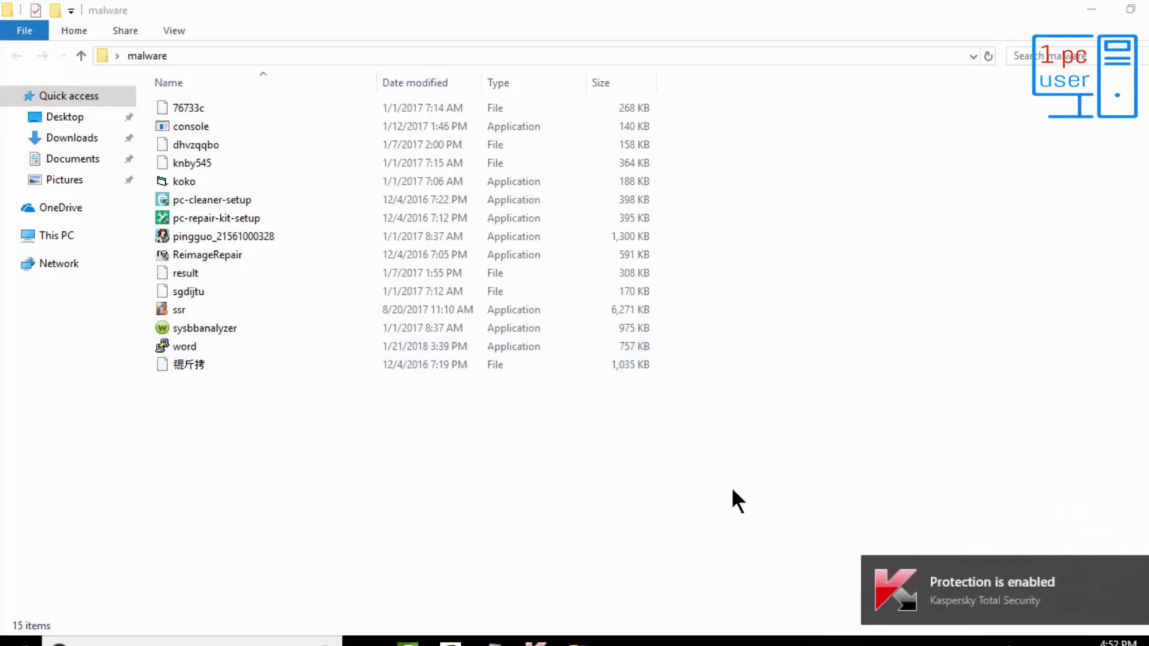
Select all remaining files in the malware folder and scan them for viruses with Kaspersky
click(505, 429)
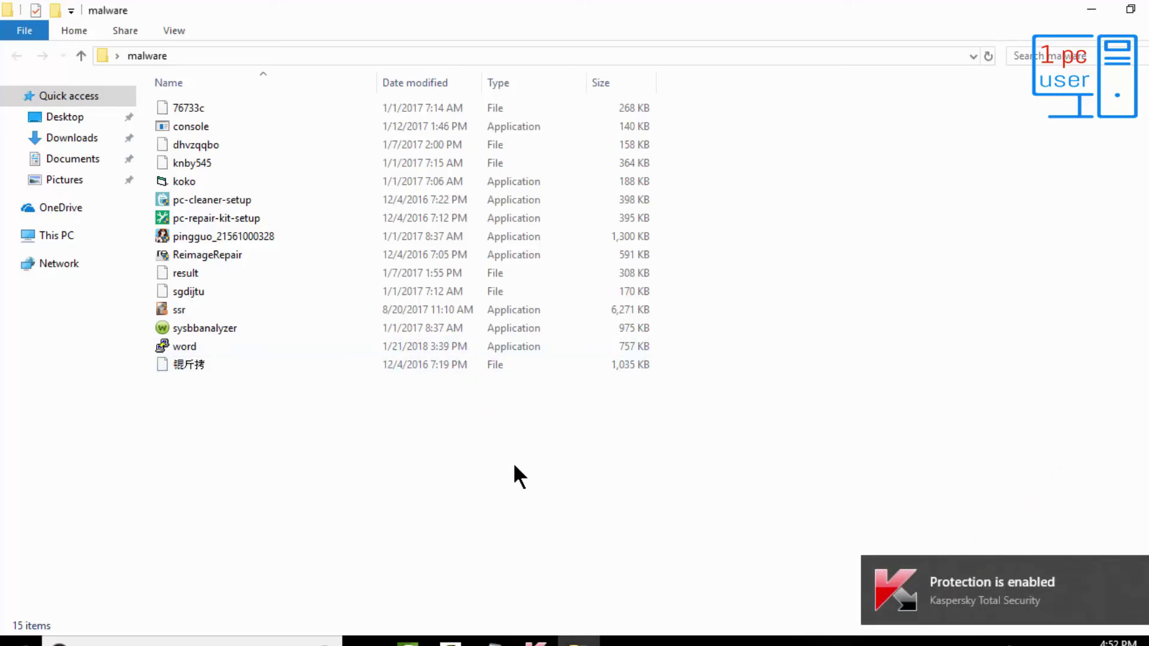
drag(513, 469, 363, 110)
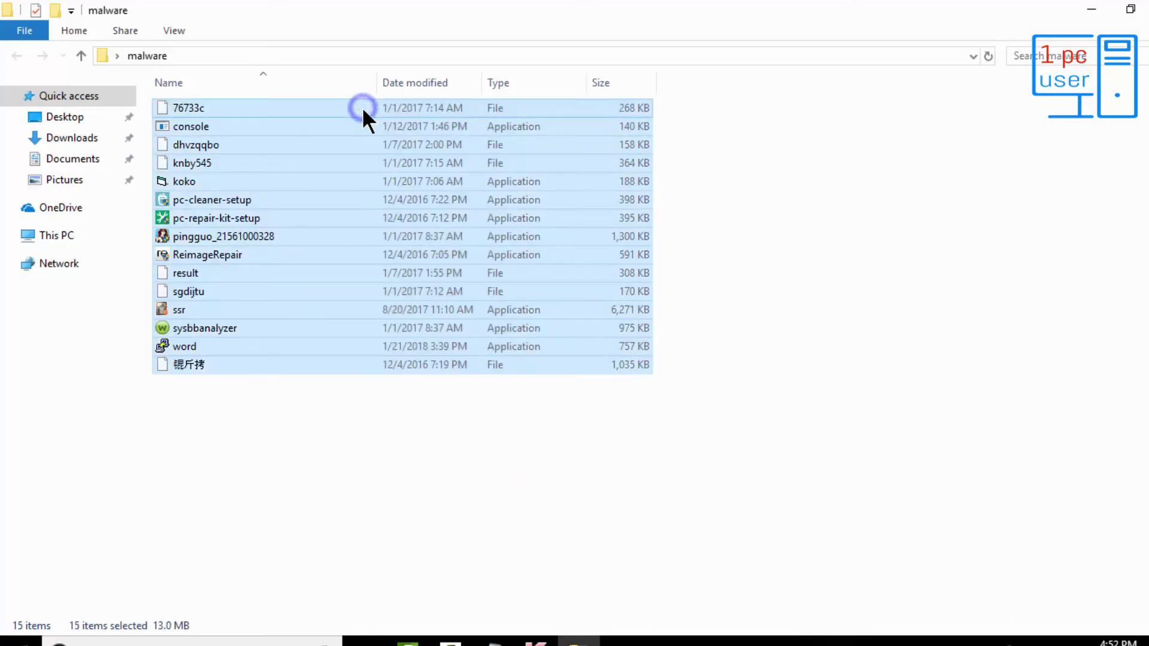
right_click(363, 110)
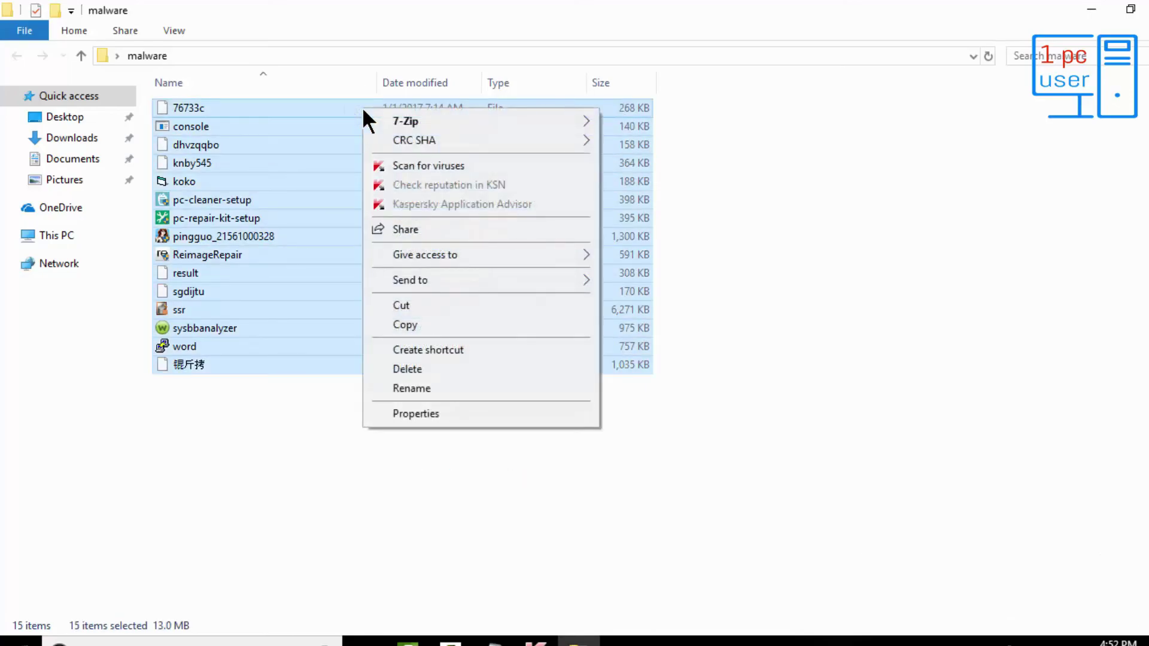
click(426, 167)
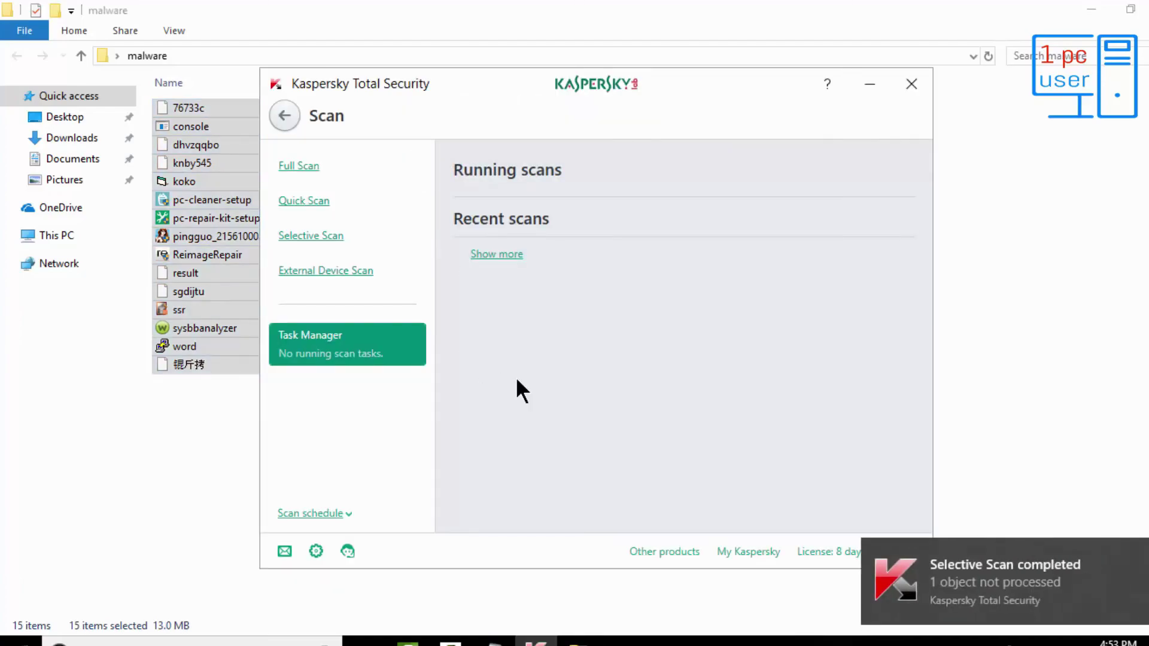
Try to open the detailed report of the latest scan, and return to the malware folder with no files selected
click(1032, 579)
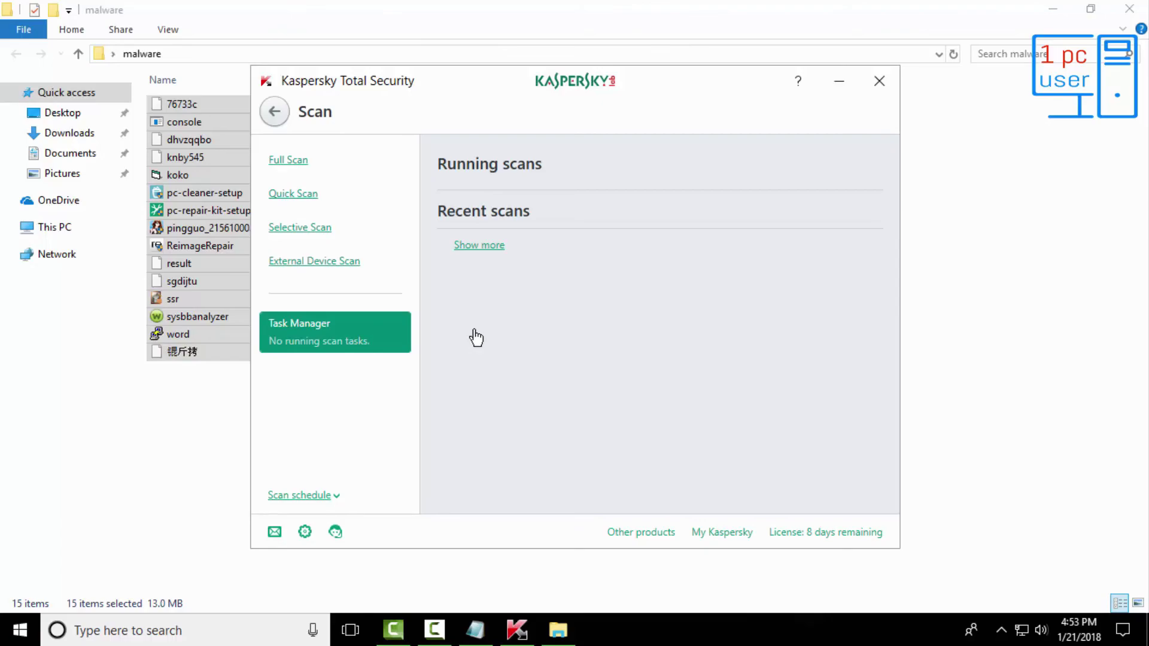
click(507, 264)
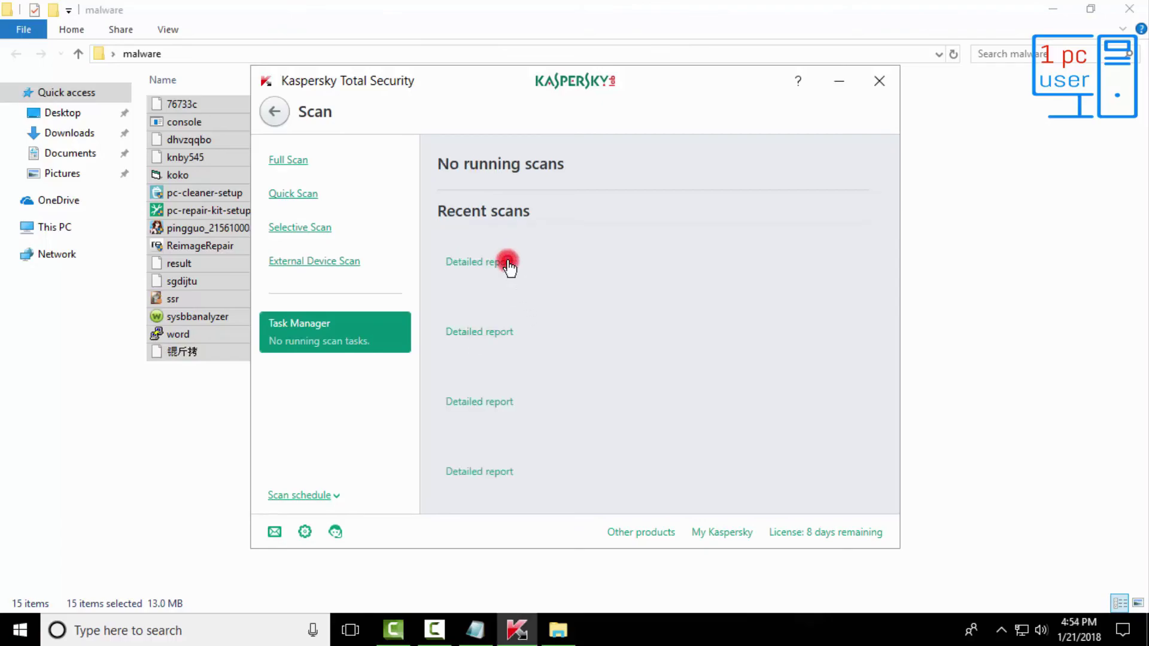
click(533, 325)
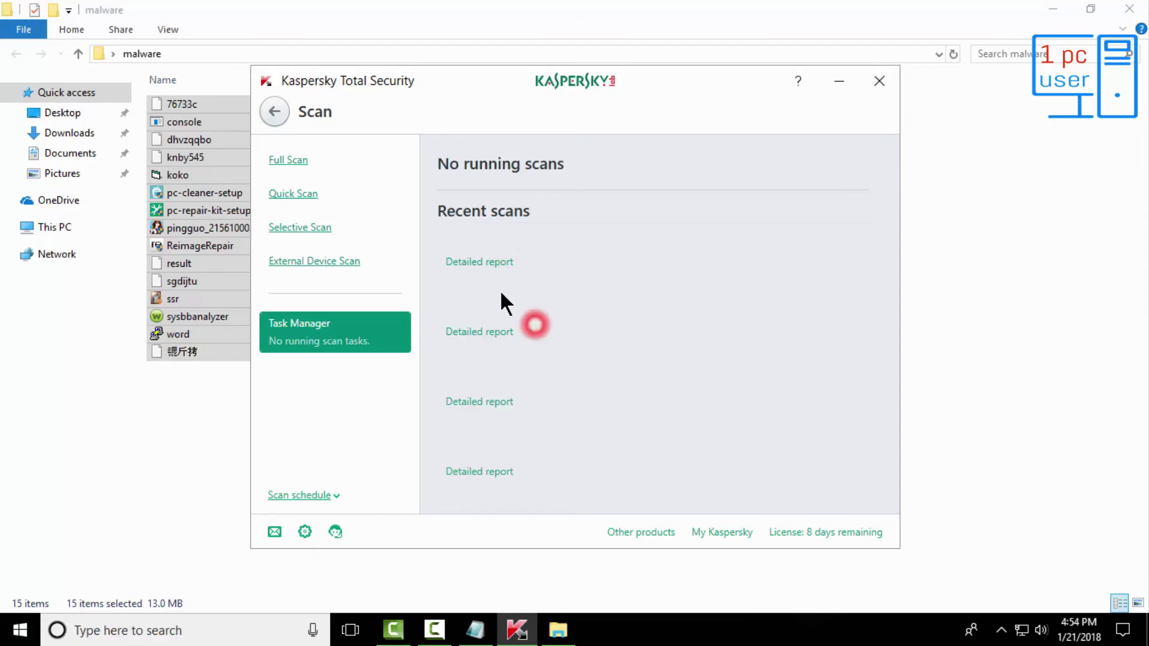
click(500, 269)
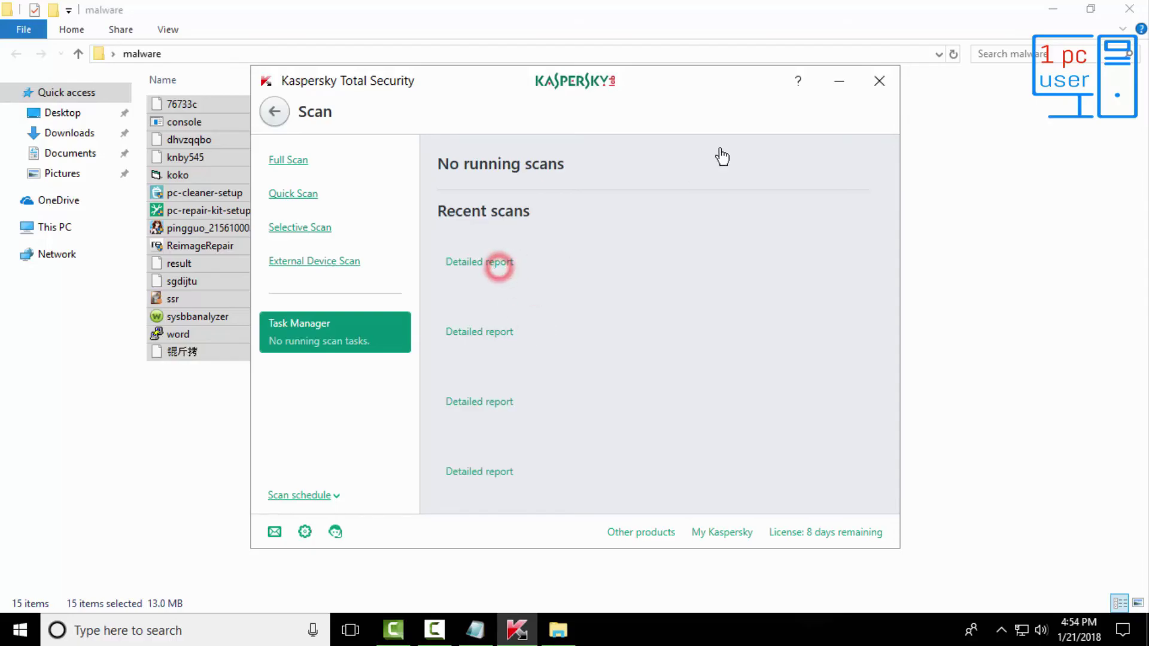
click(878, 81)
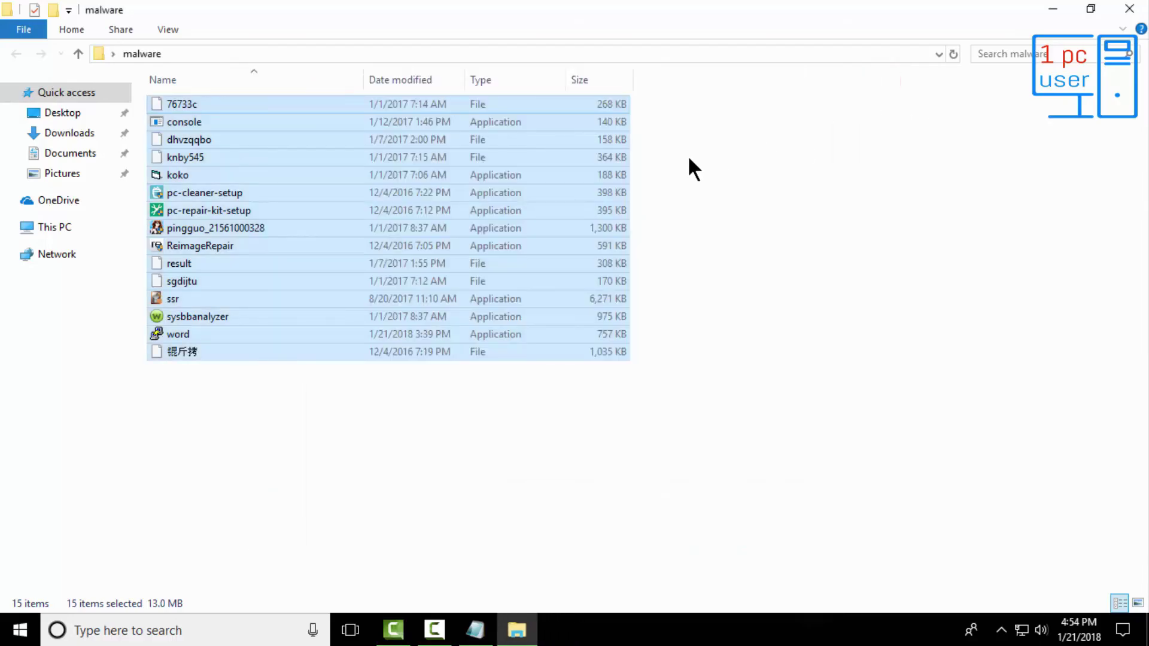
click(763, 644)
click(732, 483)
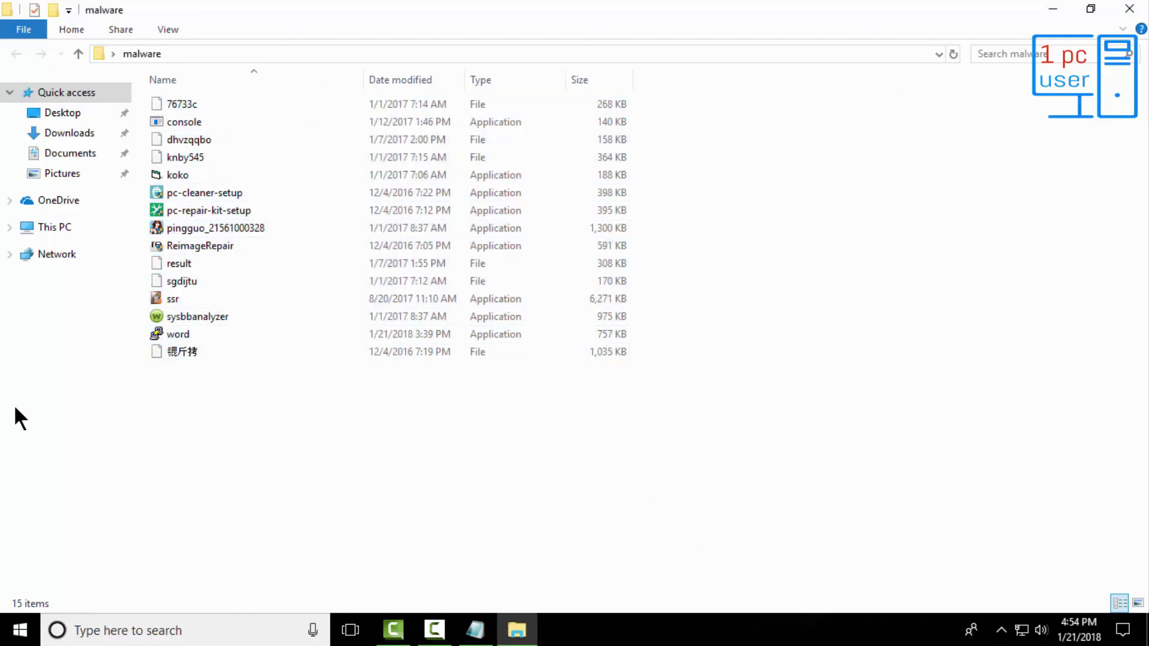